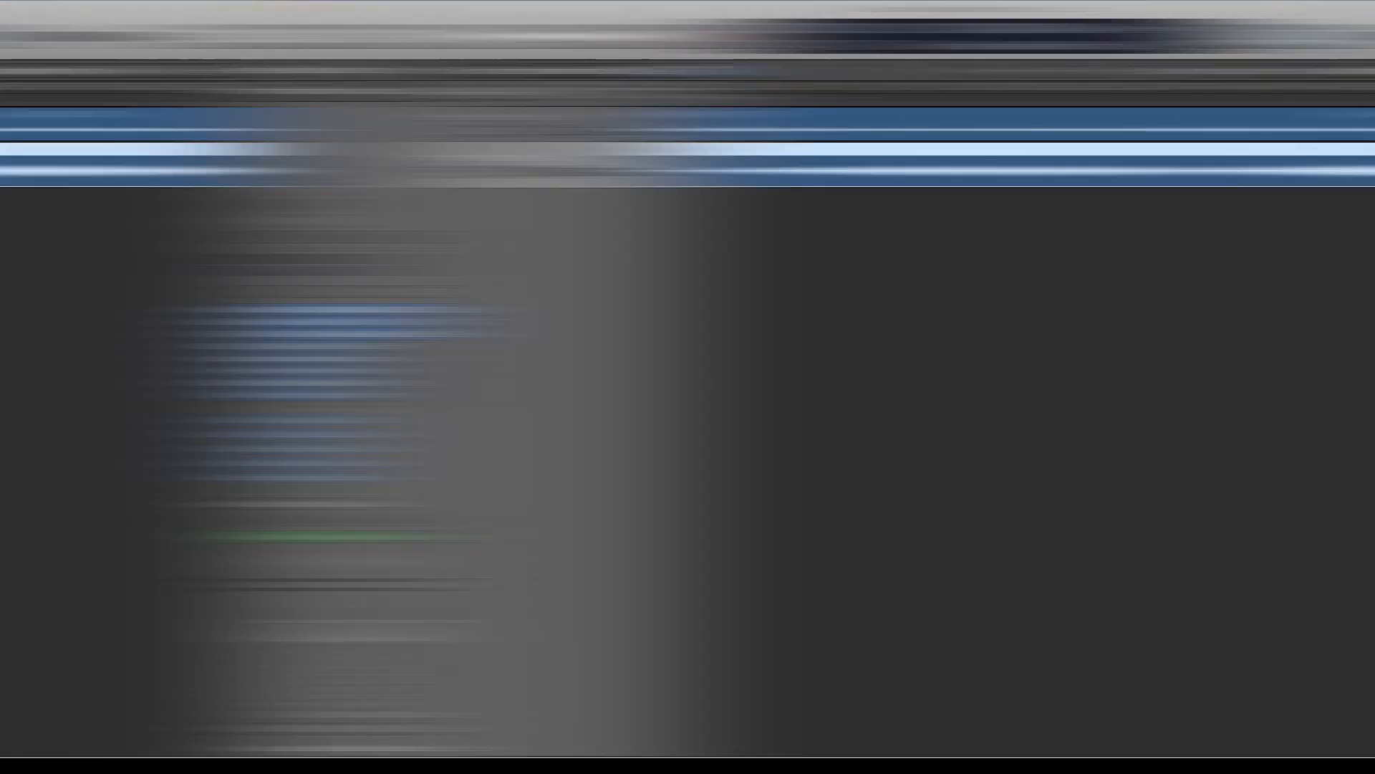
# Play the song around bar 14 to compare the processed vocal with the raw vocal.
pyautogui.press('space')
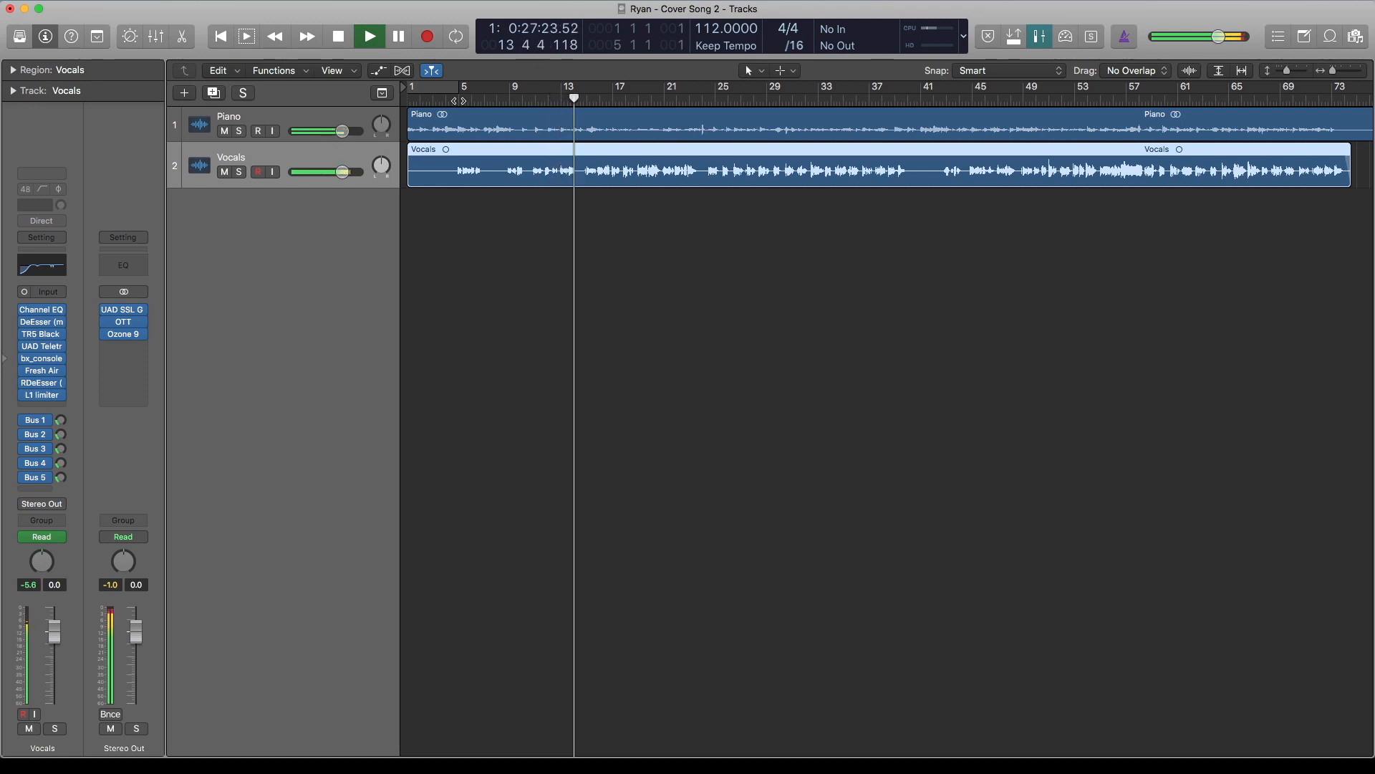
pyautogui.press('space')
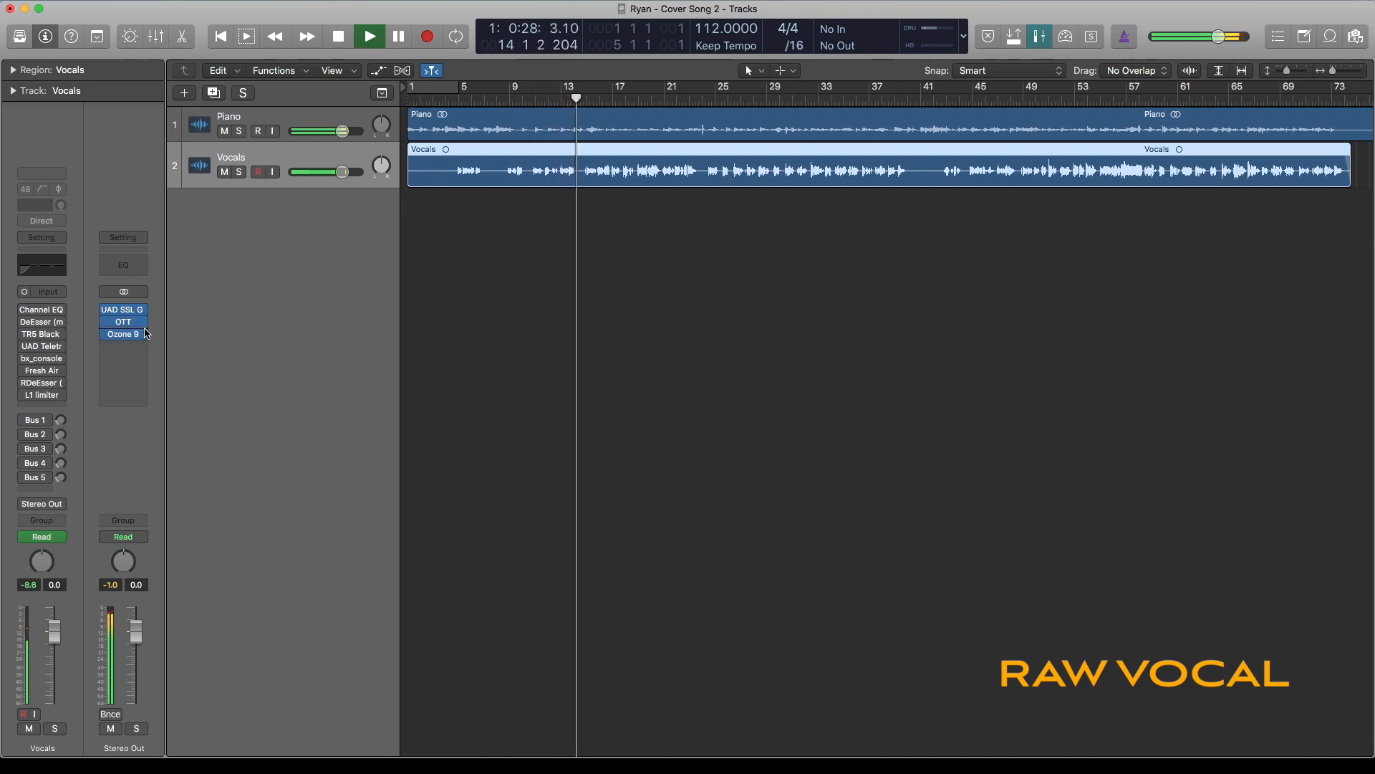
pyautogui.moveTo(144, 333)
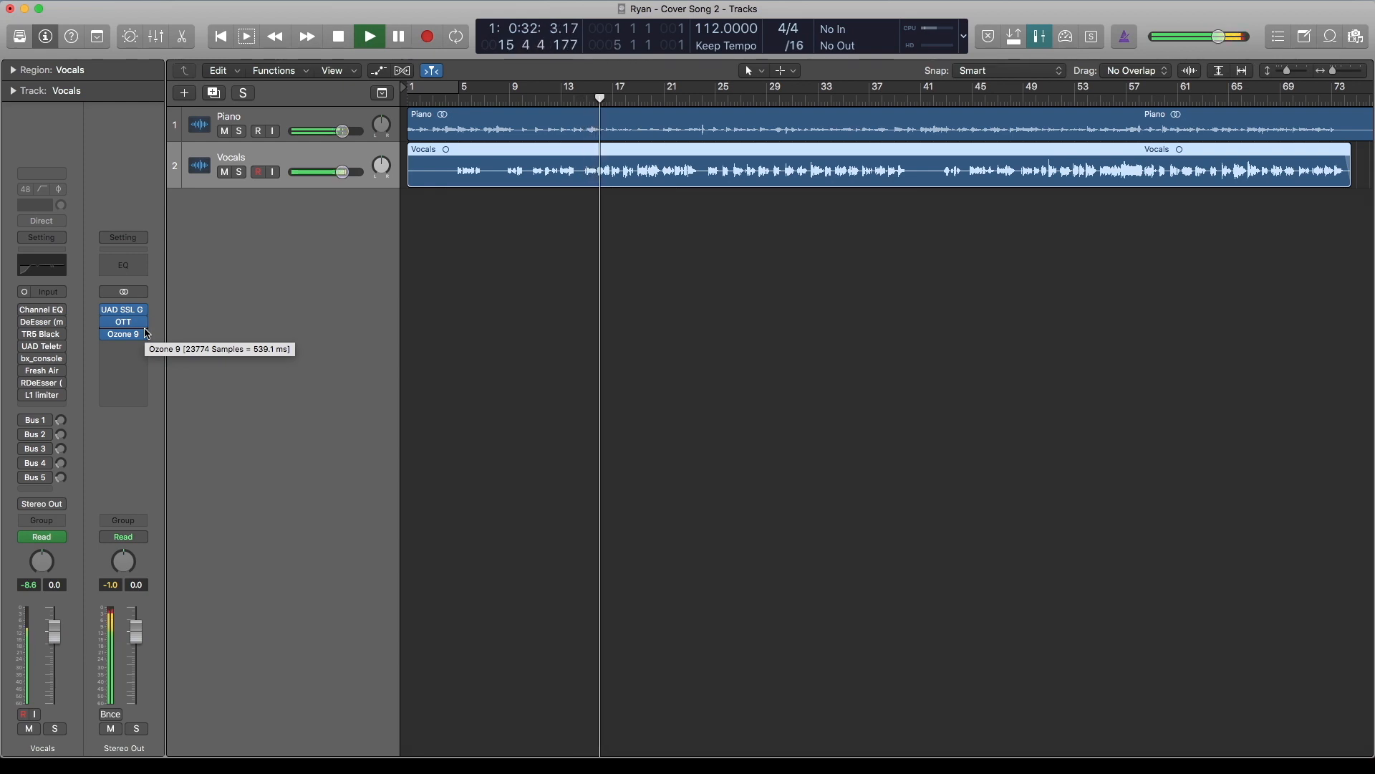
pyautogui.press('space')
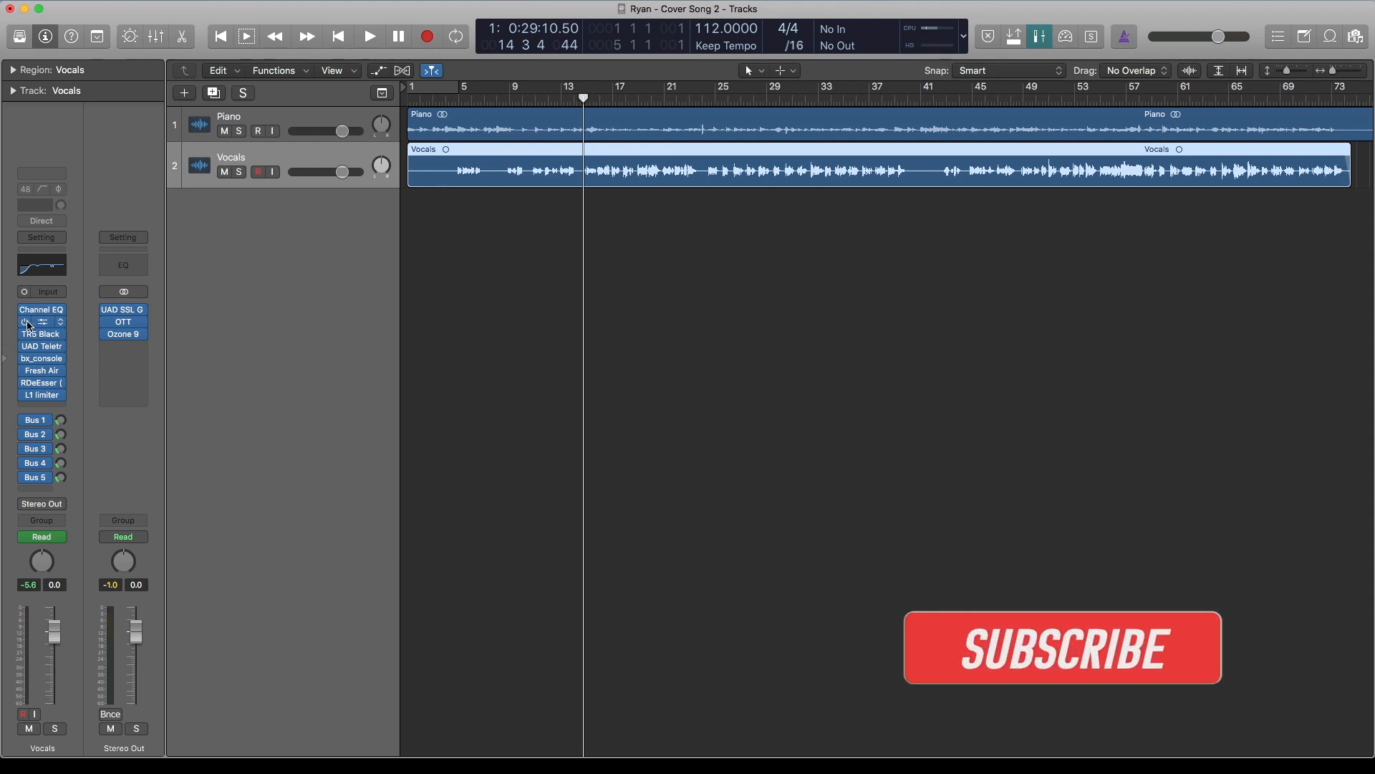
# Bypass the Vocals track's Bus 1 to Bus 5 sends and review its Channel EQ and DeEsser settings.
pyautogui.moveTo(27, 427); pyautogui.dragTo(27, 477)
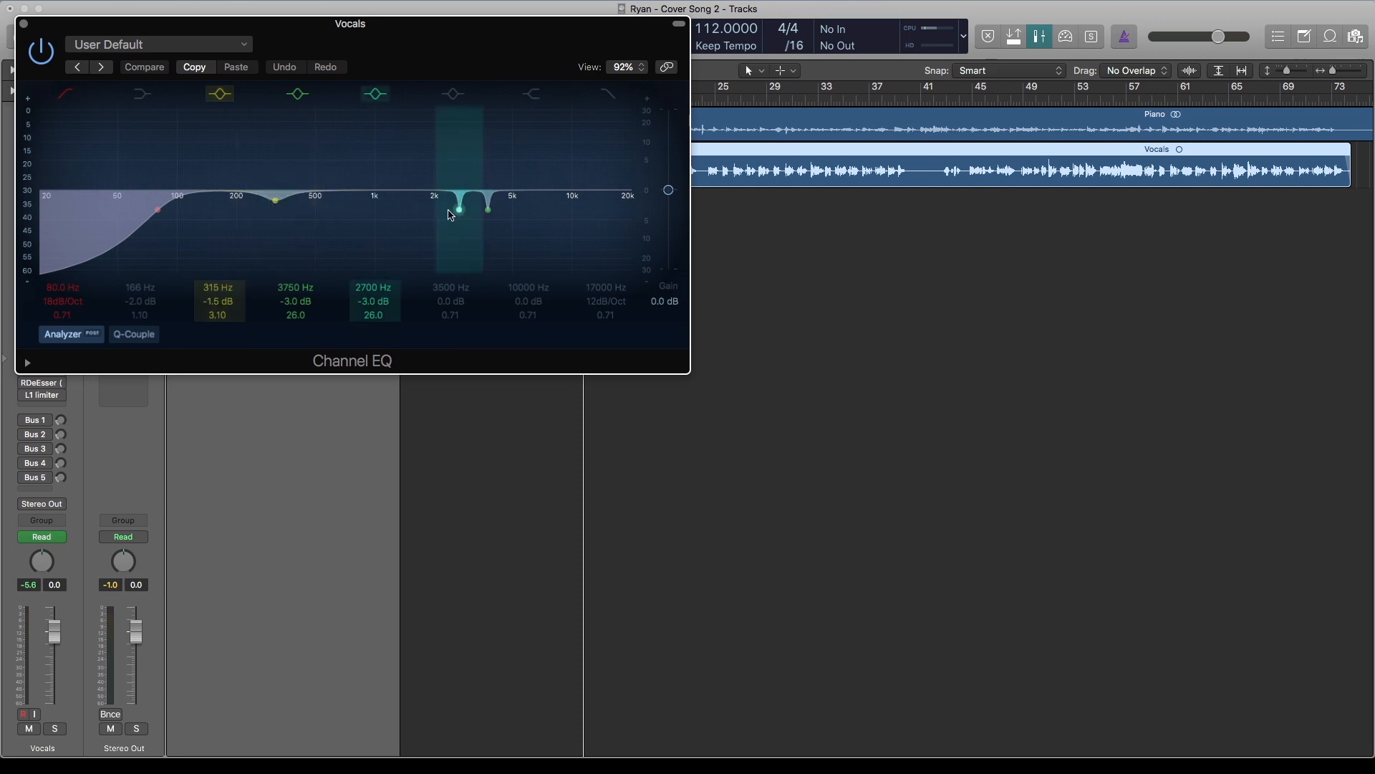
pyautogui.click(25, 28)
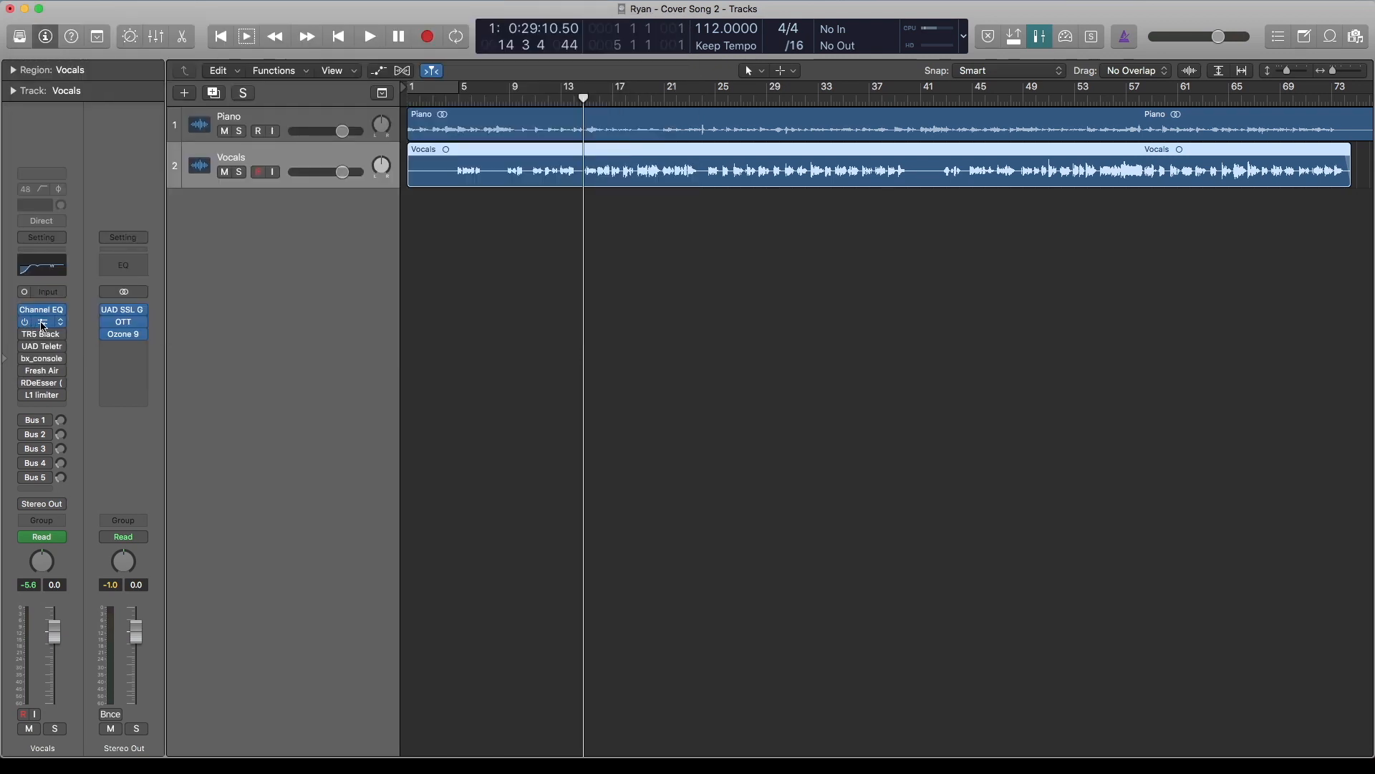
pyautogui.click(44, 326)
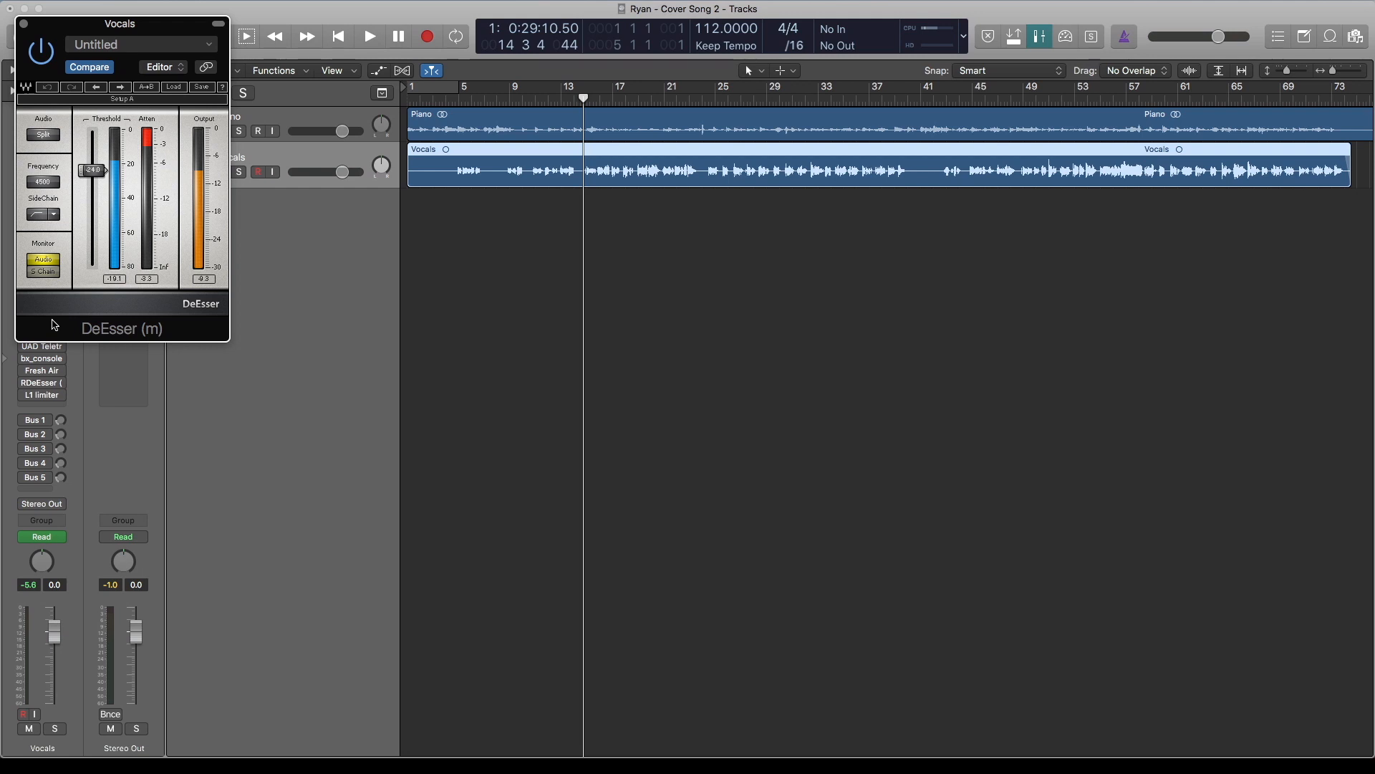
pyautogui.click(26, 28)
# Open the TR5 Black 76 compressor on the Vocals track and place its window below the track regions.
pyautogui.click(41, 334)
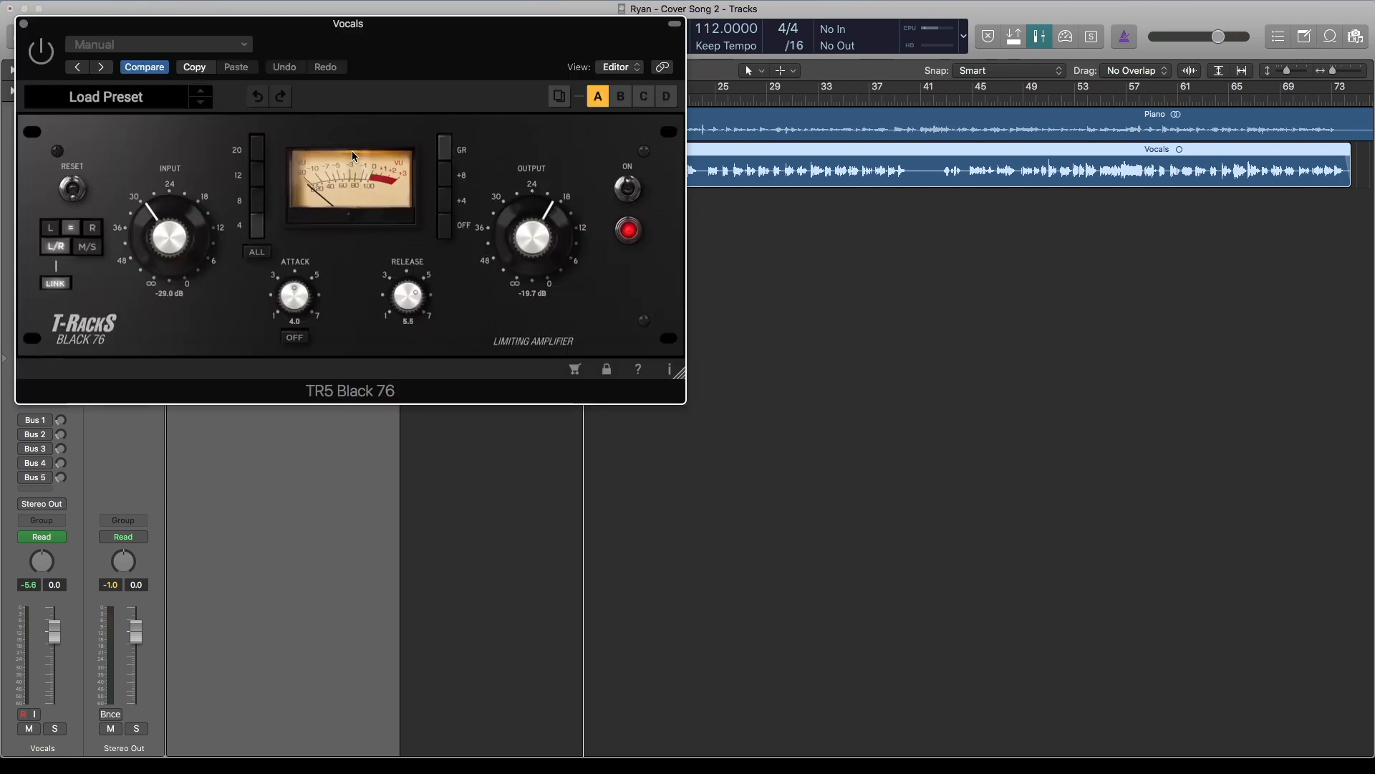
pyautogui.moveTo(420, 44); pyautogui.dragTo(625, 134)
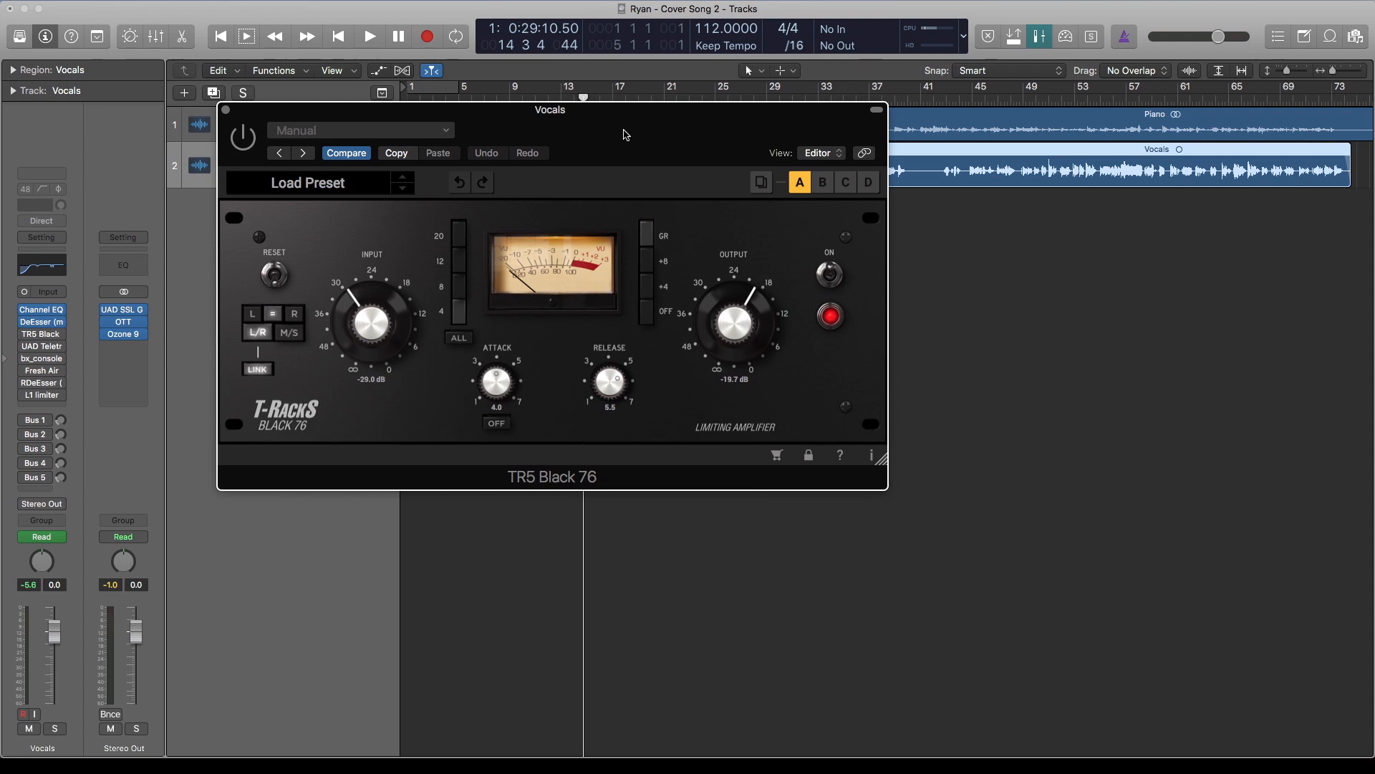
pyautogui.moveTo(627, 135); pyautogui.dragTo(735, 161)
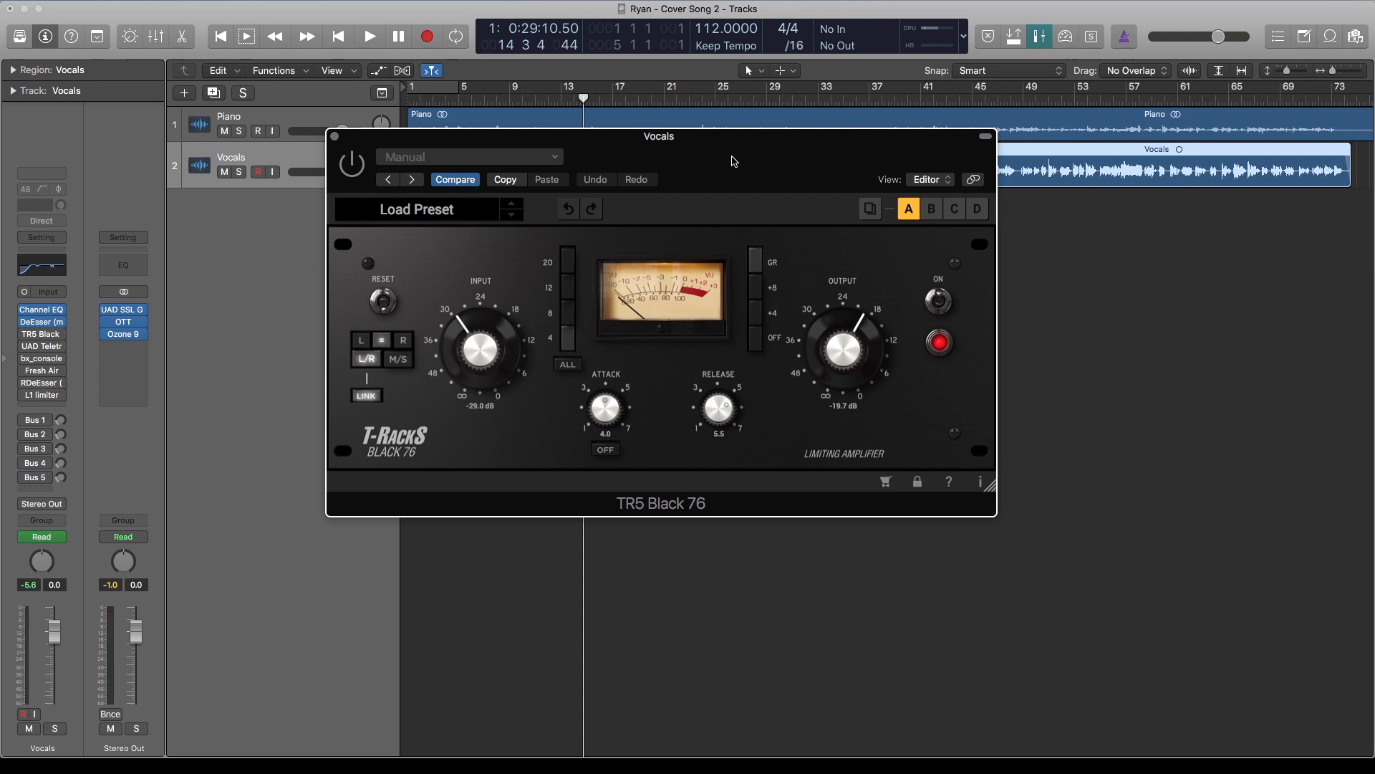
pyautogui.moveTo(734, 161); pyautogui.dragTo(741, 272)
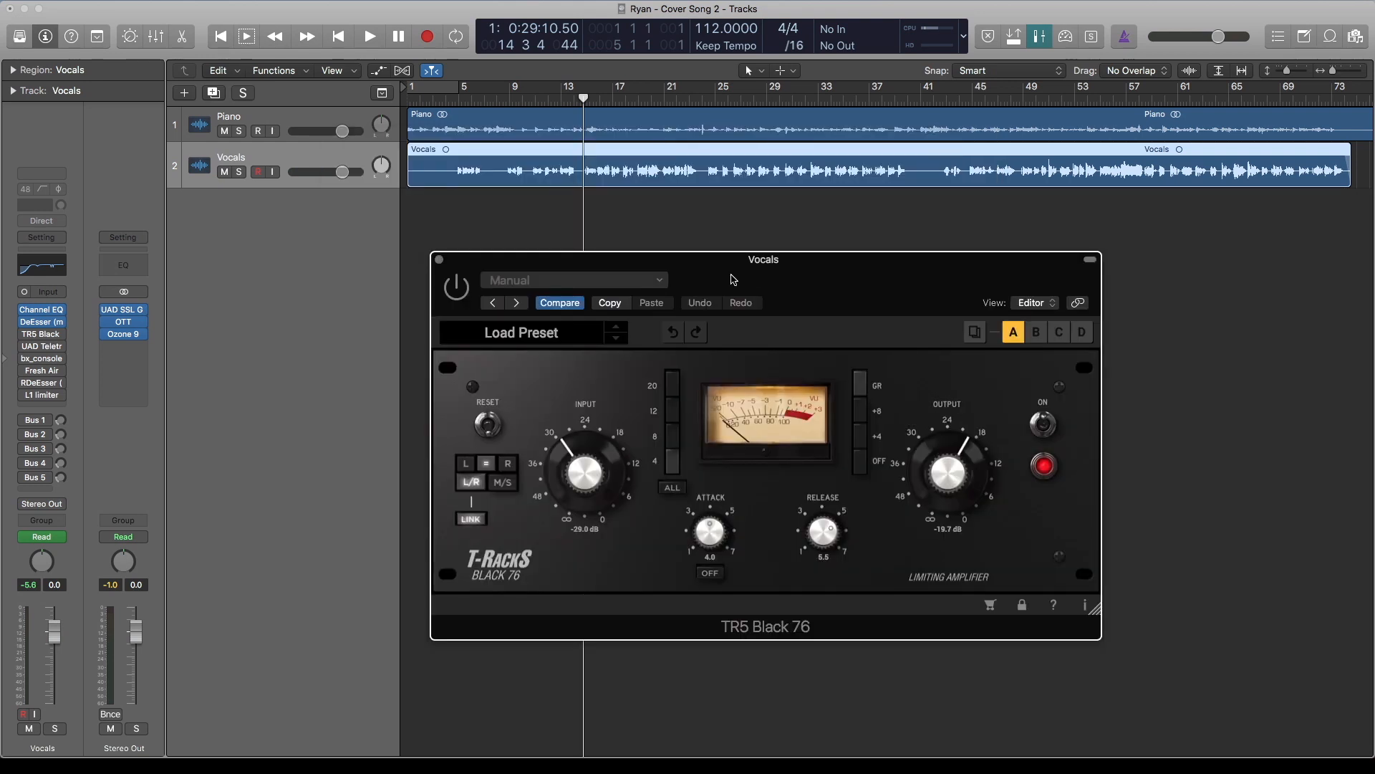
# Play the song from bar 9 while toggling the vocal's Channel EQ and DeEsser to compare the sound.
pyautogui.click(510, 101)
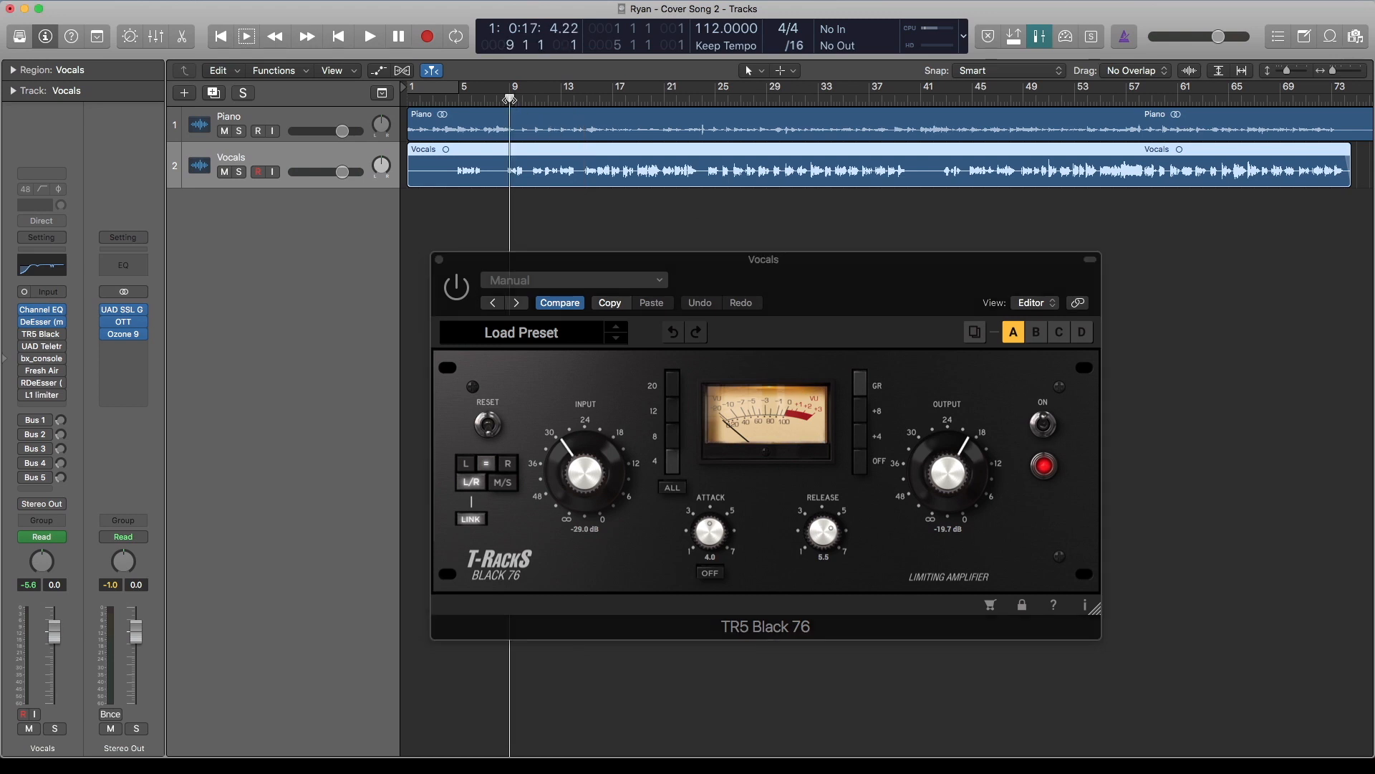
pyautogui.press('space')
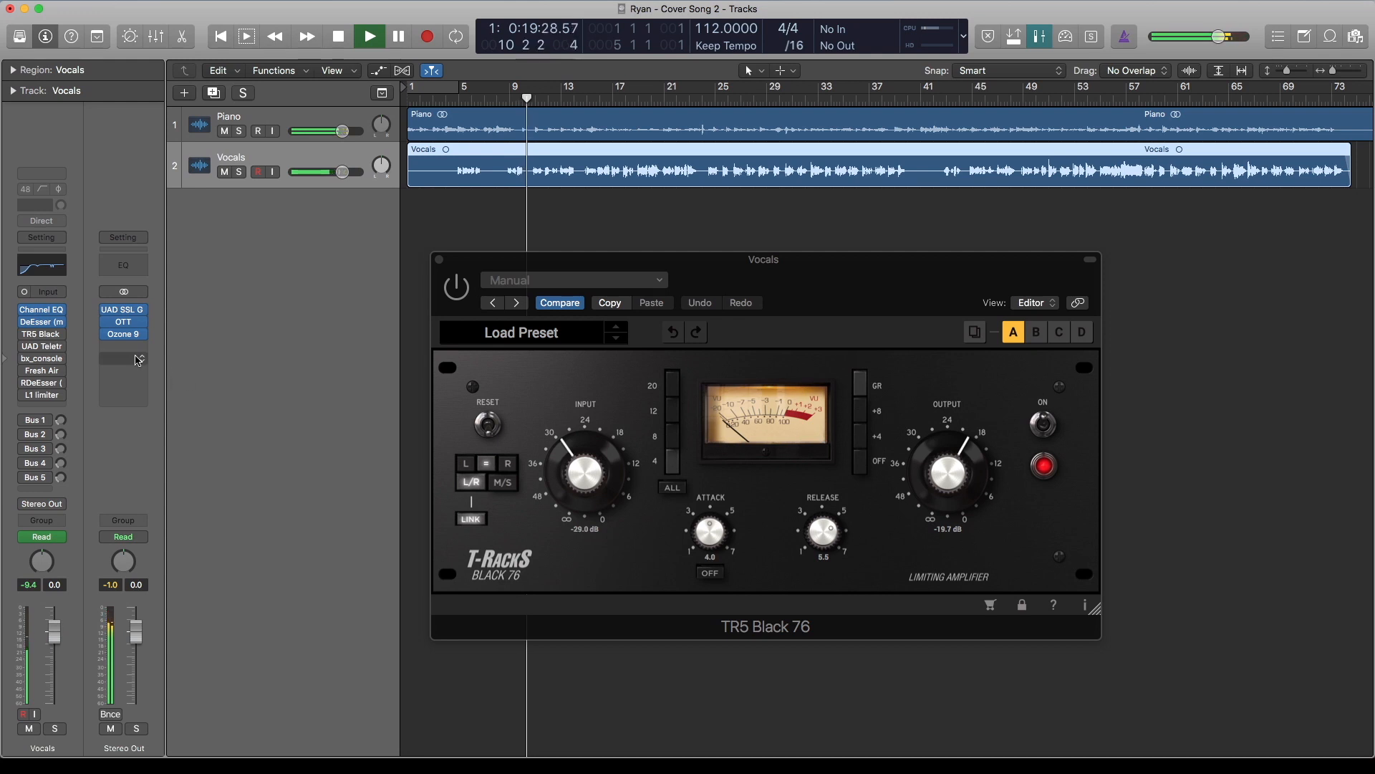
pyautogui.click(25, 313)
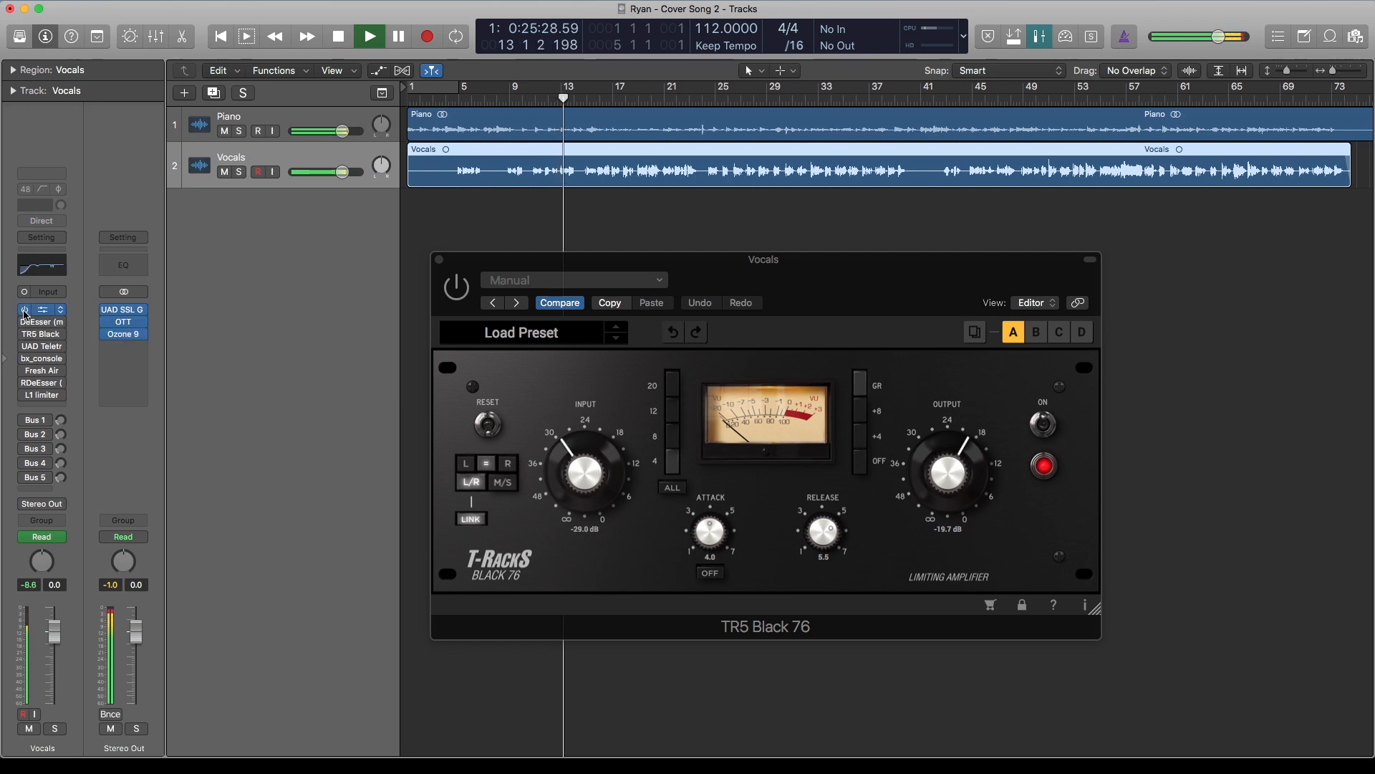
pyautogui.moveTo(25, 311); pyautogui.dragTo(25, 326)
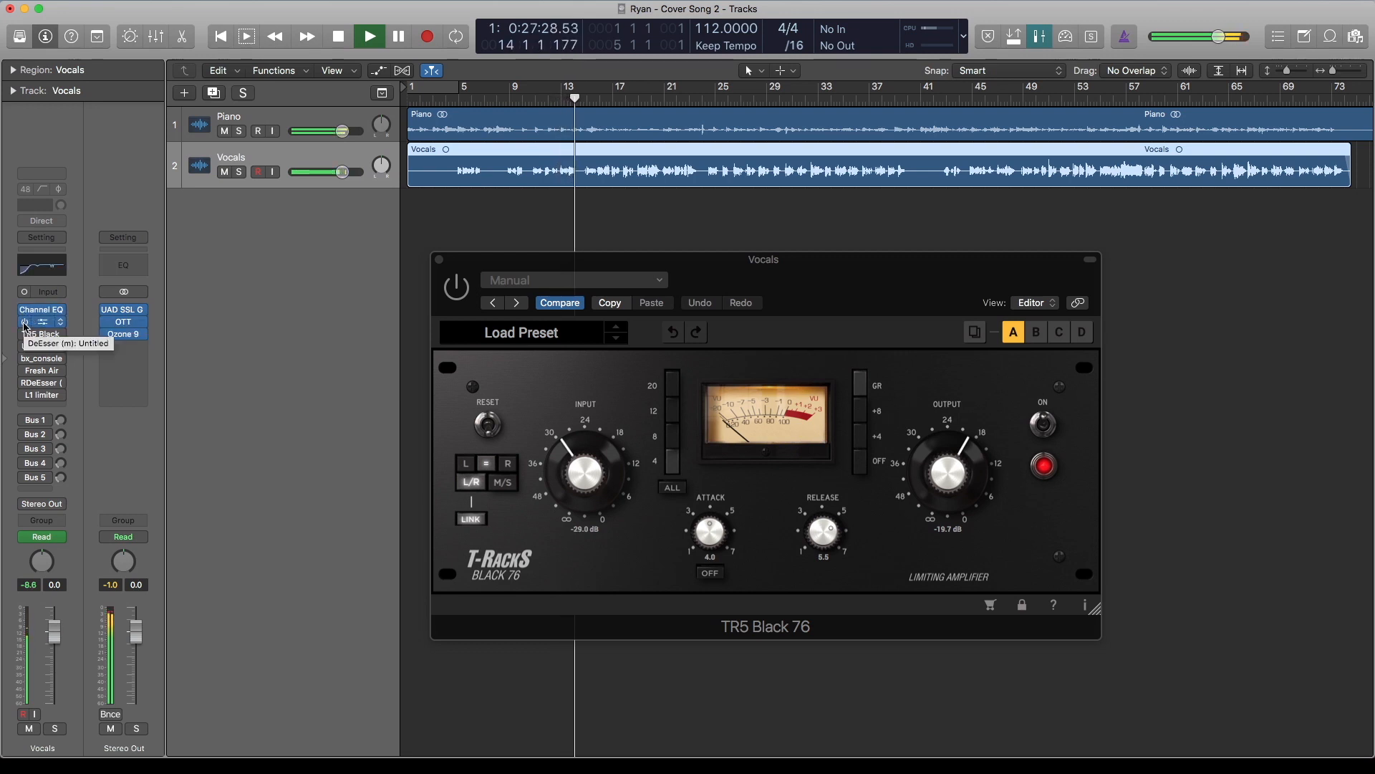
pyautogui.press('space')
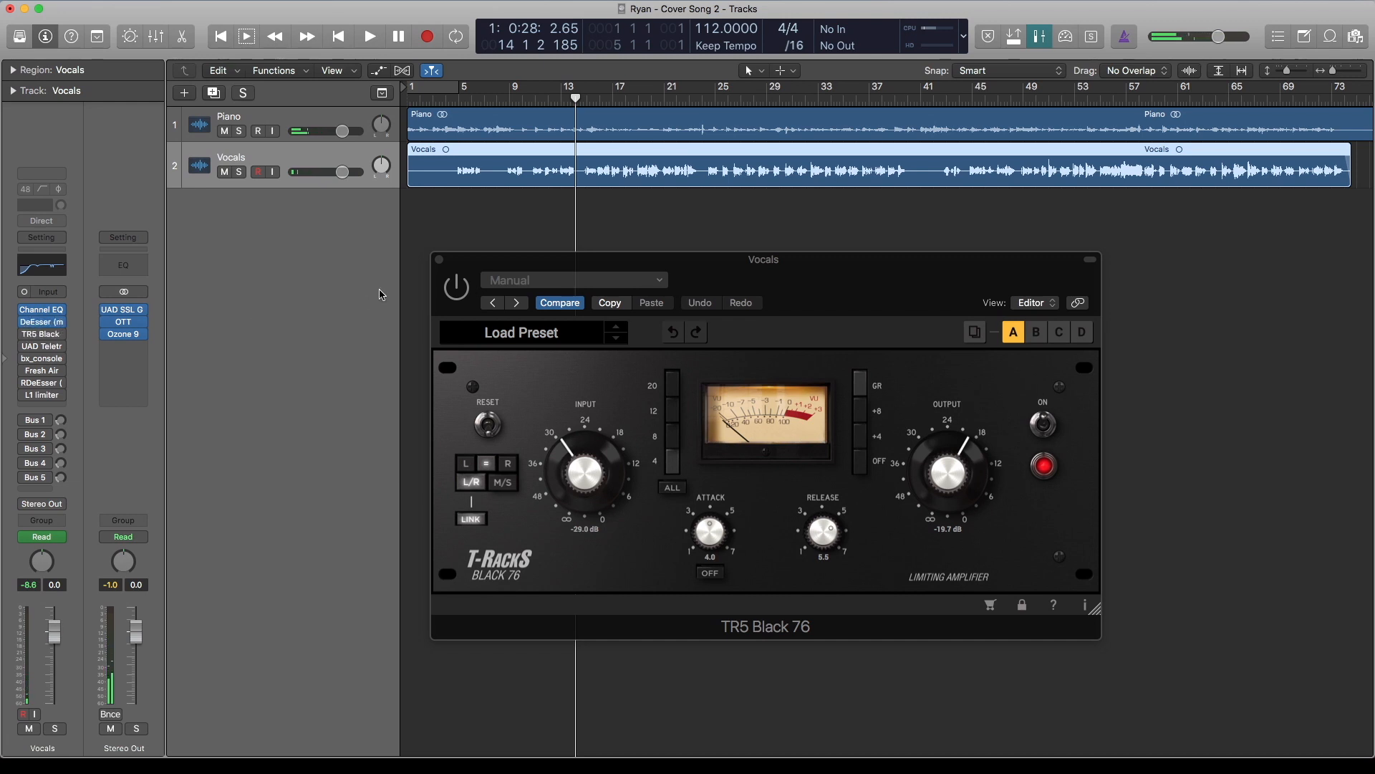
# Enable the TR5 Black 76 on the Vocals track and play the song to audition its gain reduction.
pyautogui.click(454, 294)
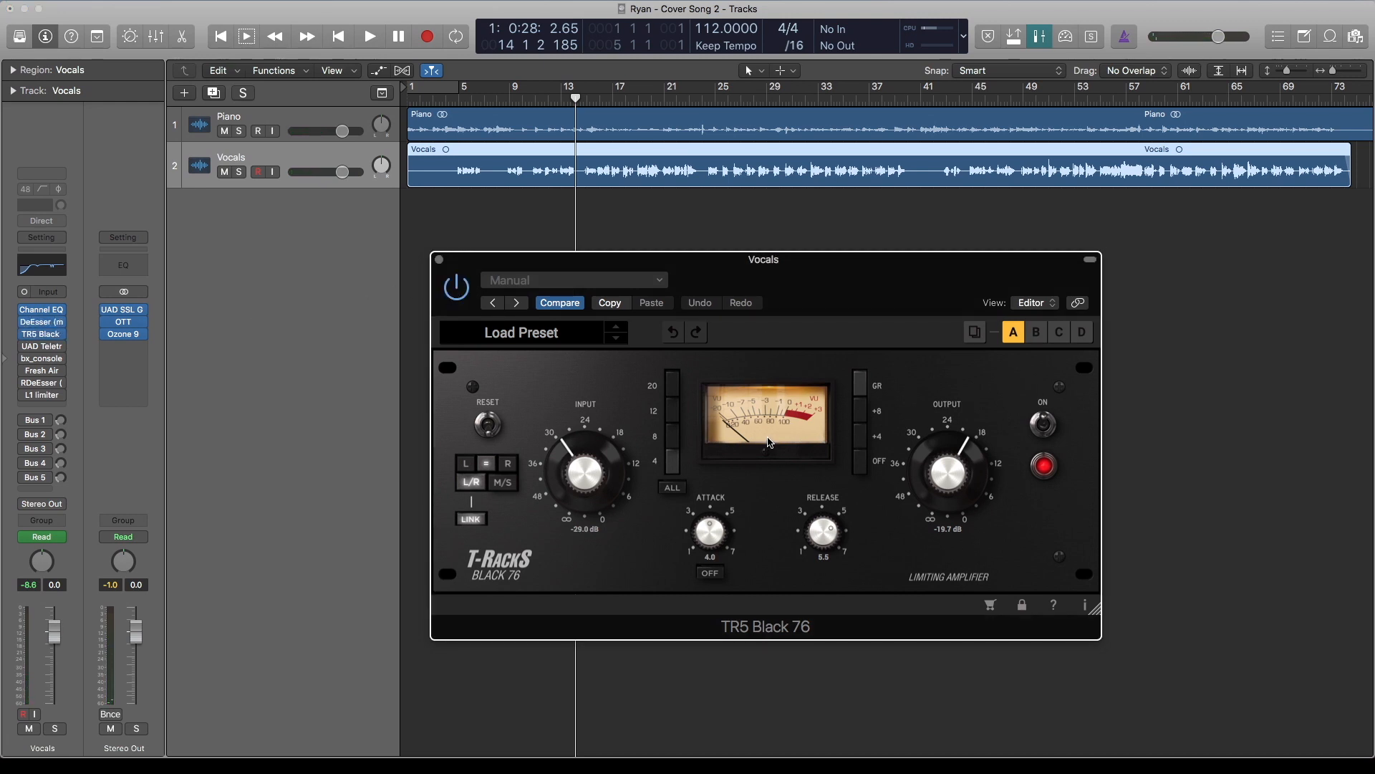
pyautogui.press('space')
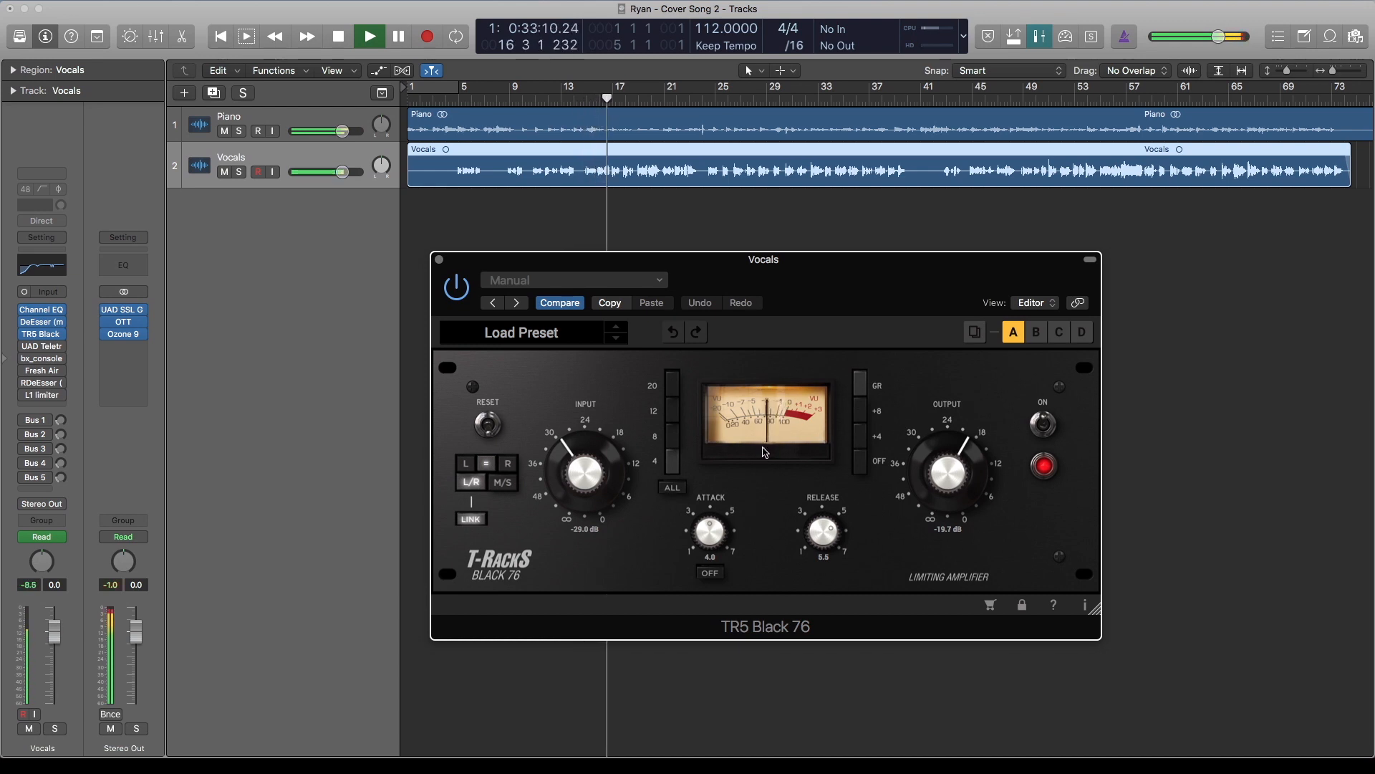
pyautogui.press('space')
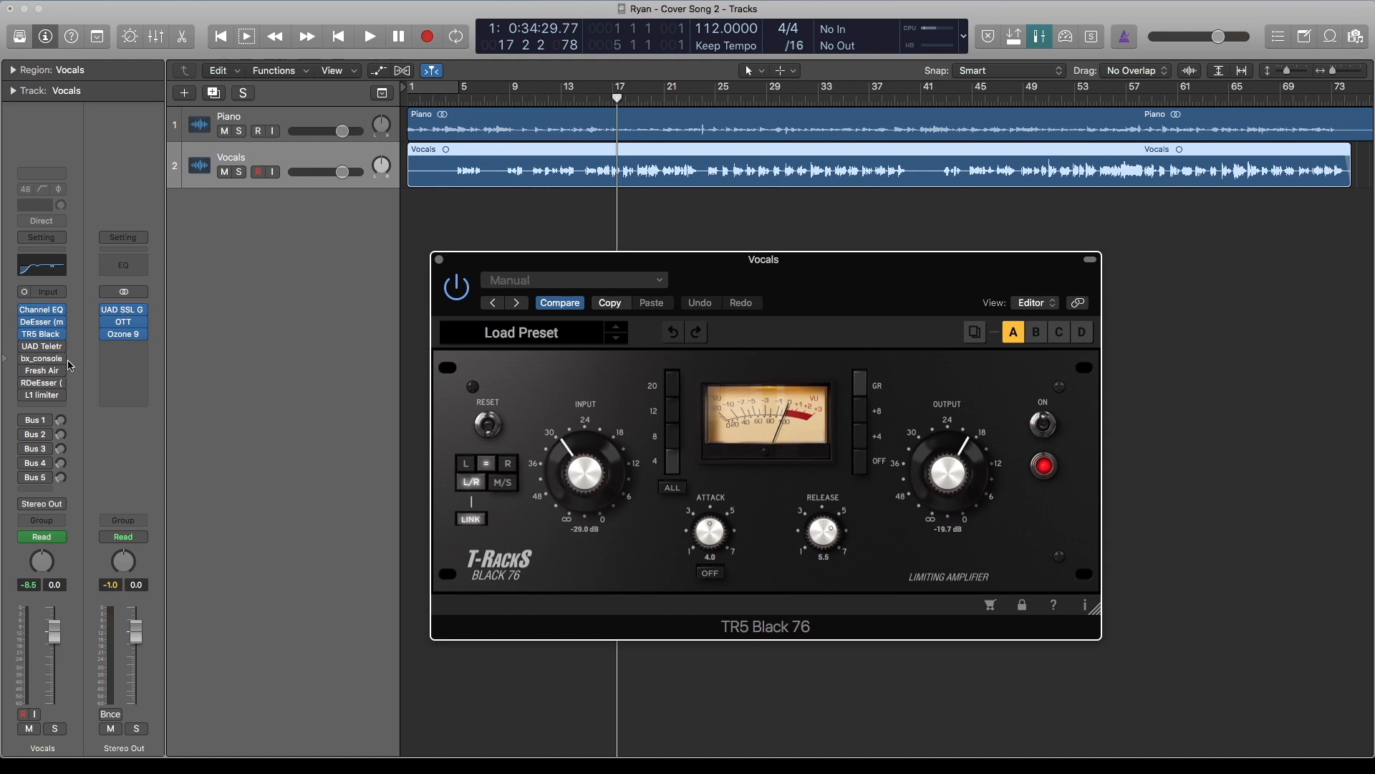
# Enable the UAD Teletronix LA-2A on the Vocals track and play the song to audition its compression.
pyautogui.click(37, 349)
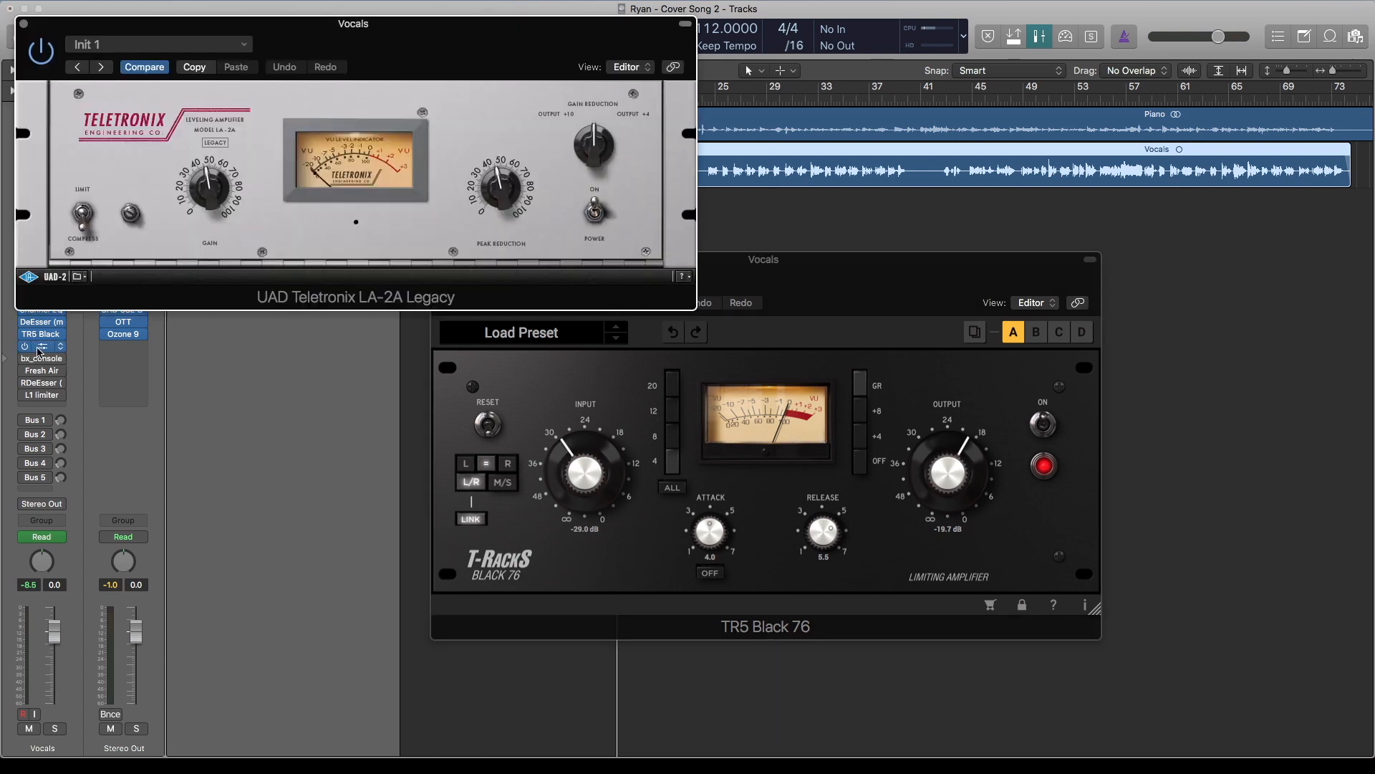
pyautogui.moveTo(500, 106); pyautogui.dragTo(702, 182)
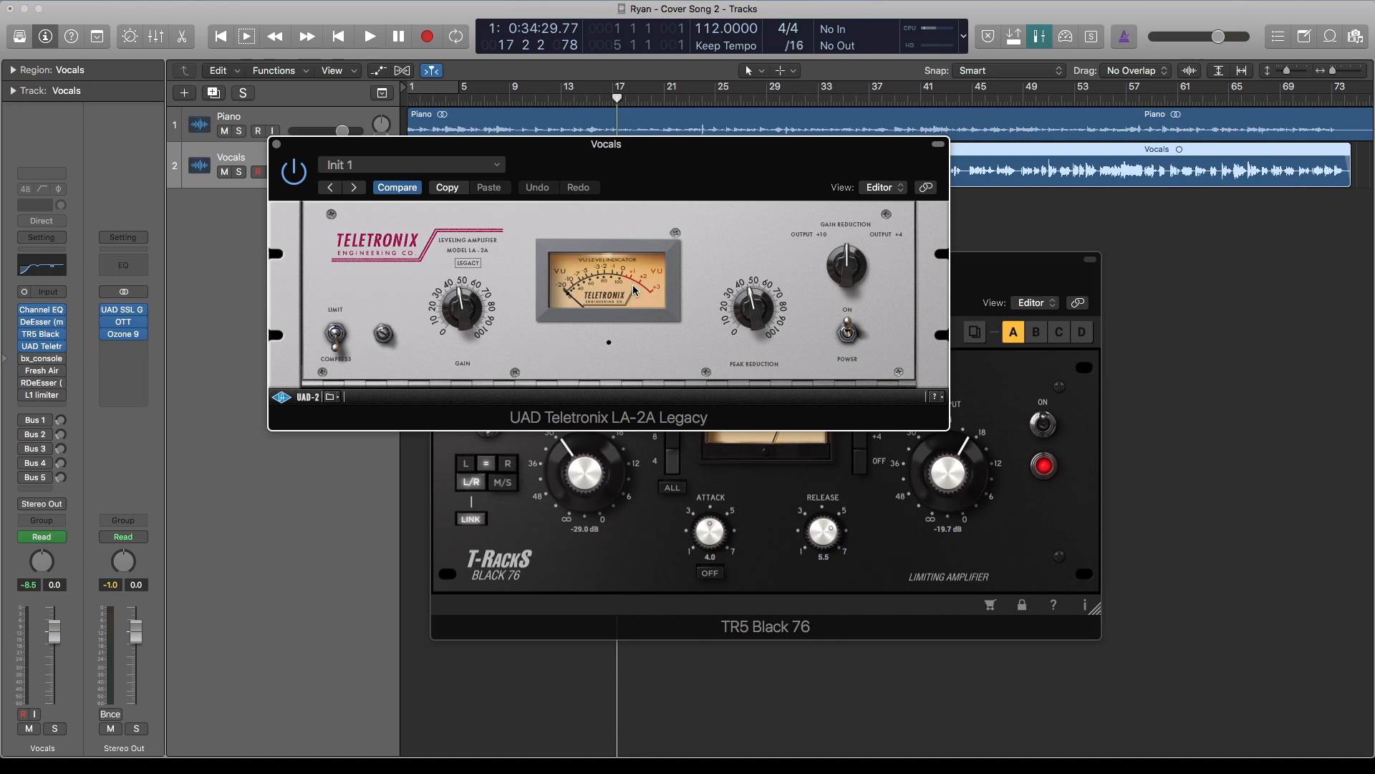
pyautogui.press('space')
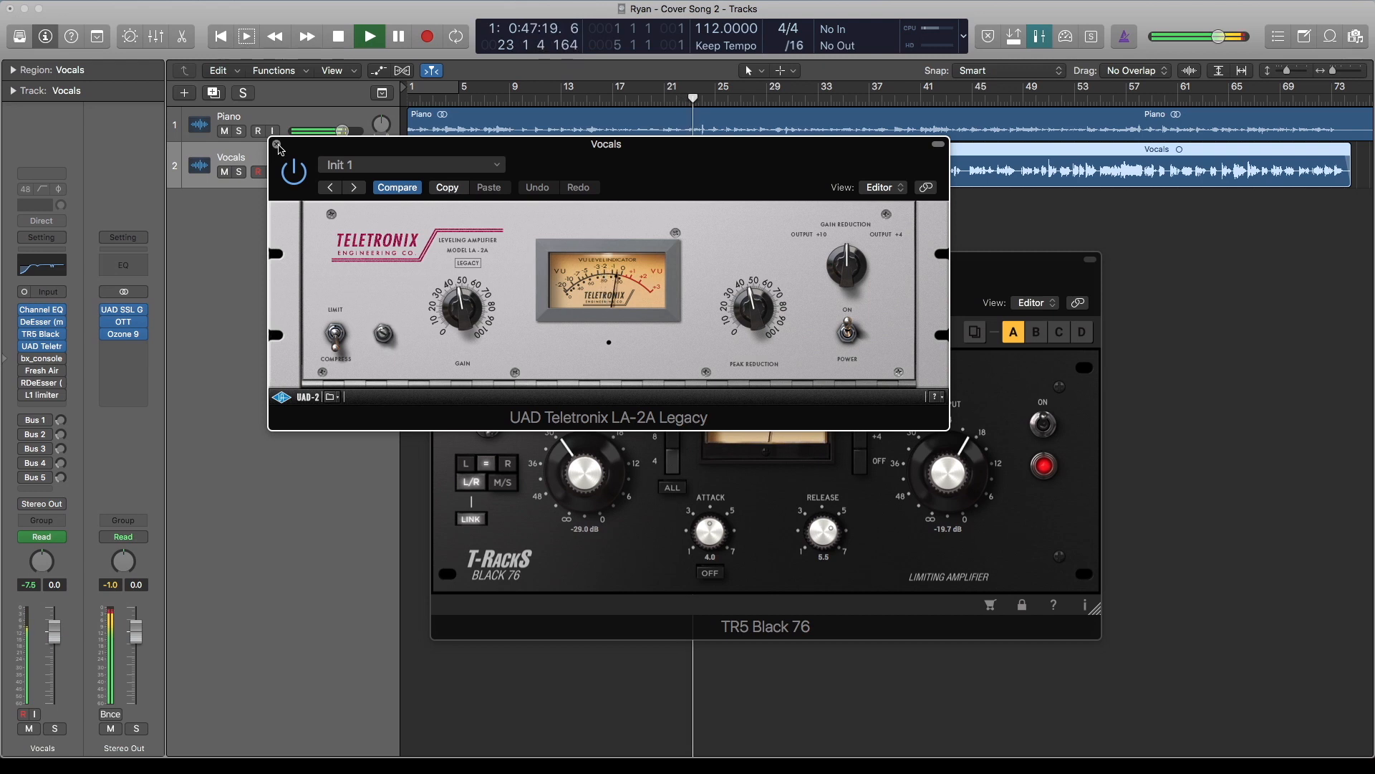
pyautogui.click(278, 145)
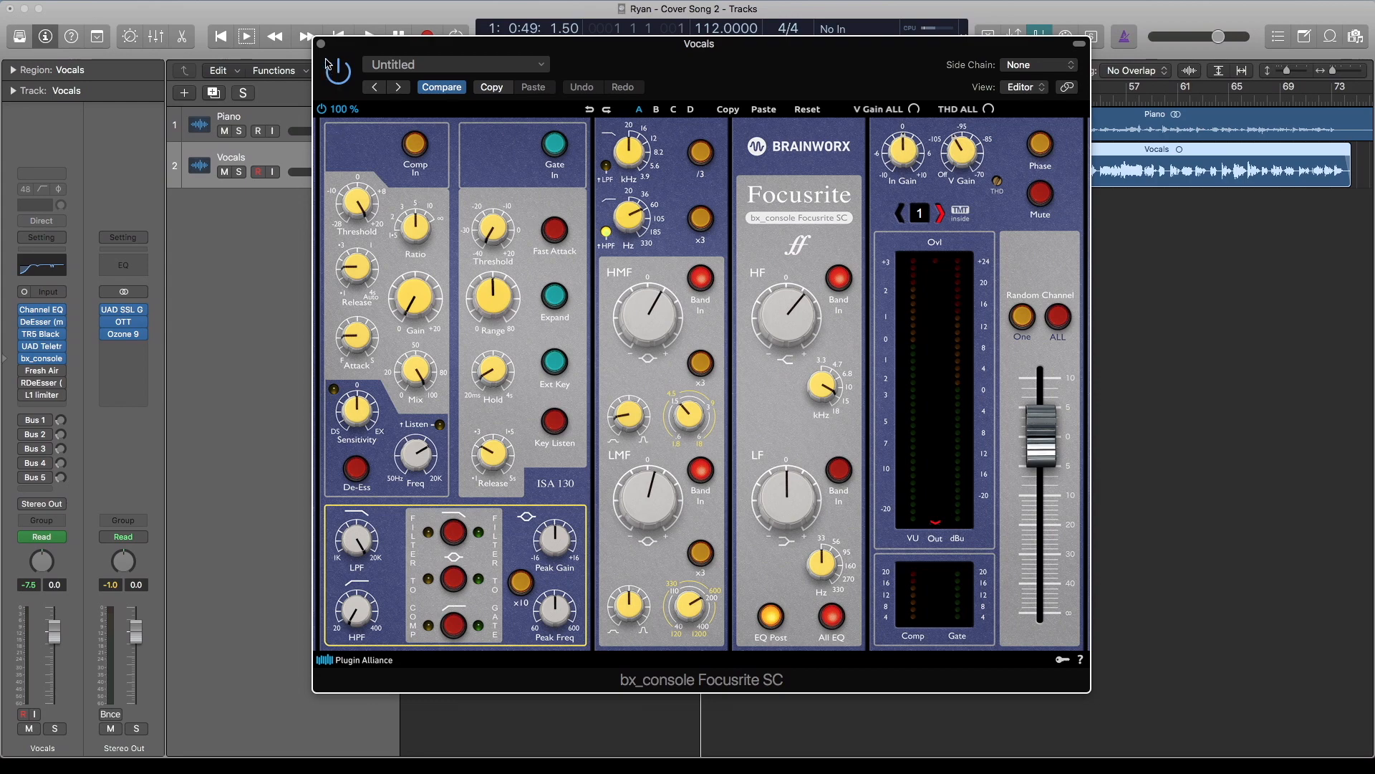
# Play the song from about bar 13 while toggling the bx_console Focusrite SC to compare the vocal with and without it.
pyautogui.moveTo(349, 47); pyautogui.dragTo(350, 178)
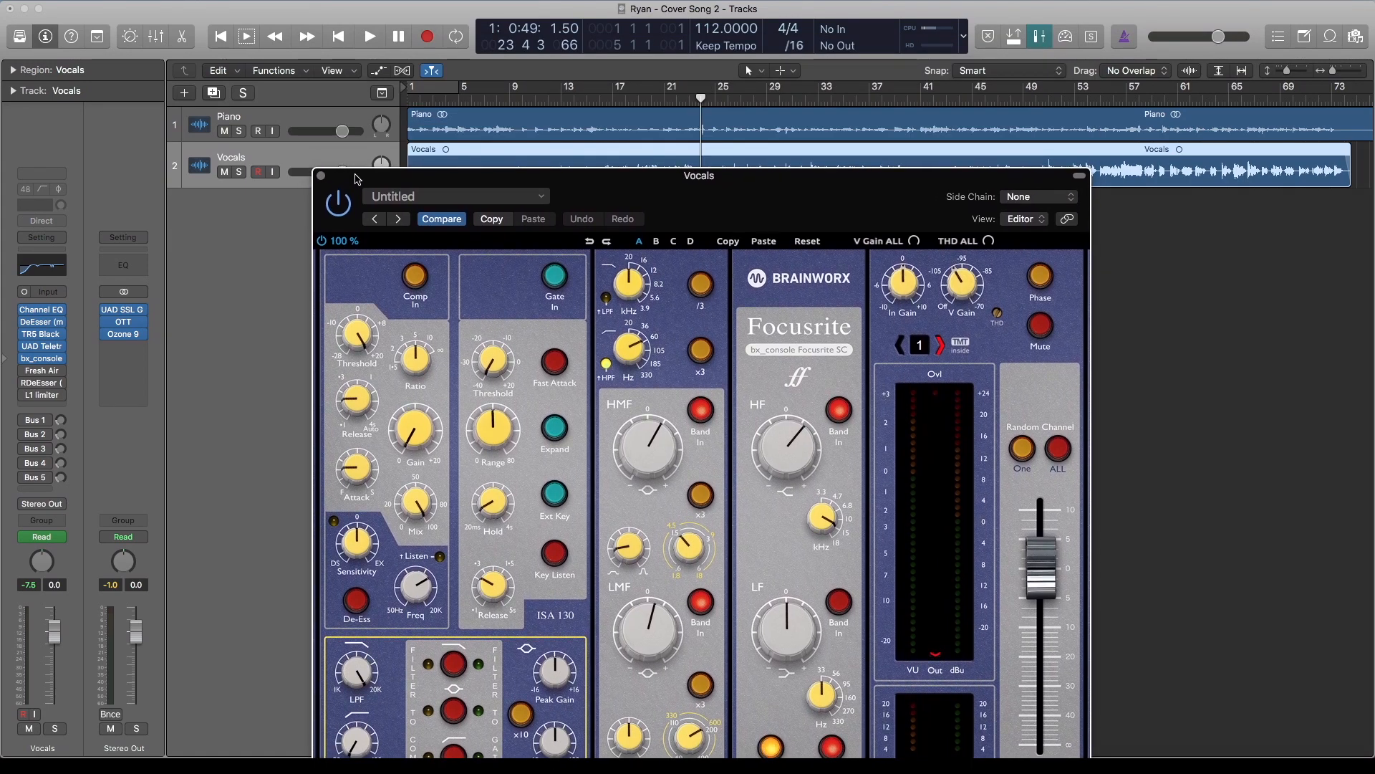
pyautogui.click(569, 97)
pyautogui.press('space')
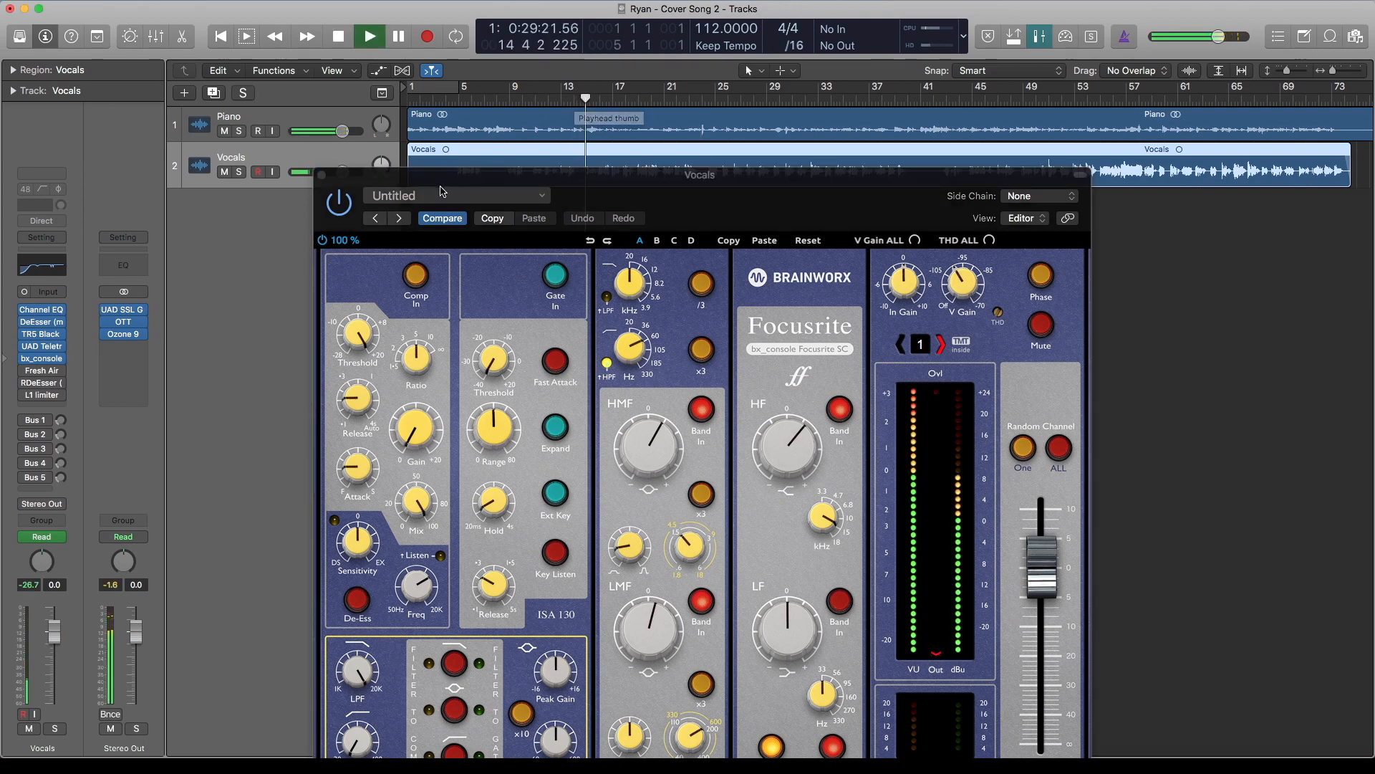
pyautogui.click(339, 204)
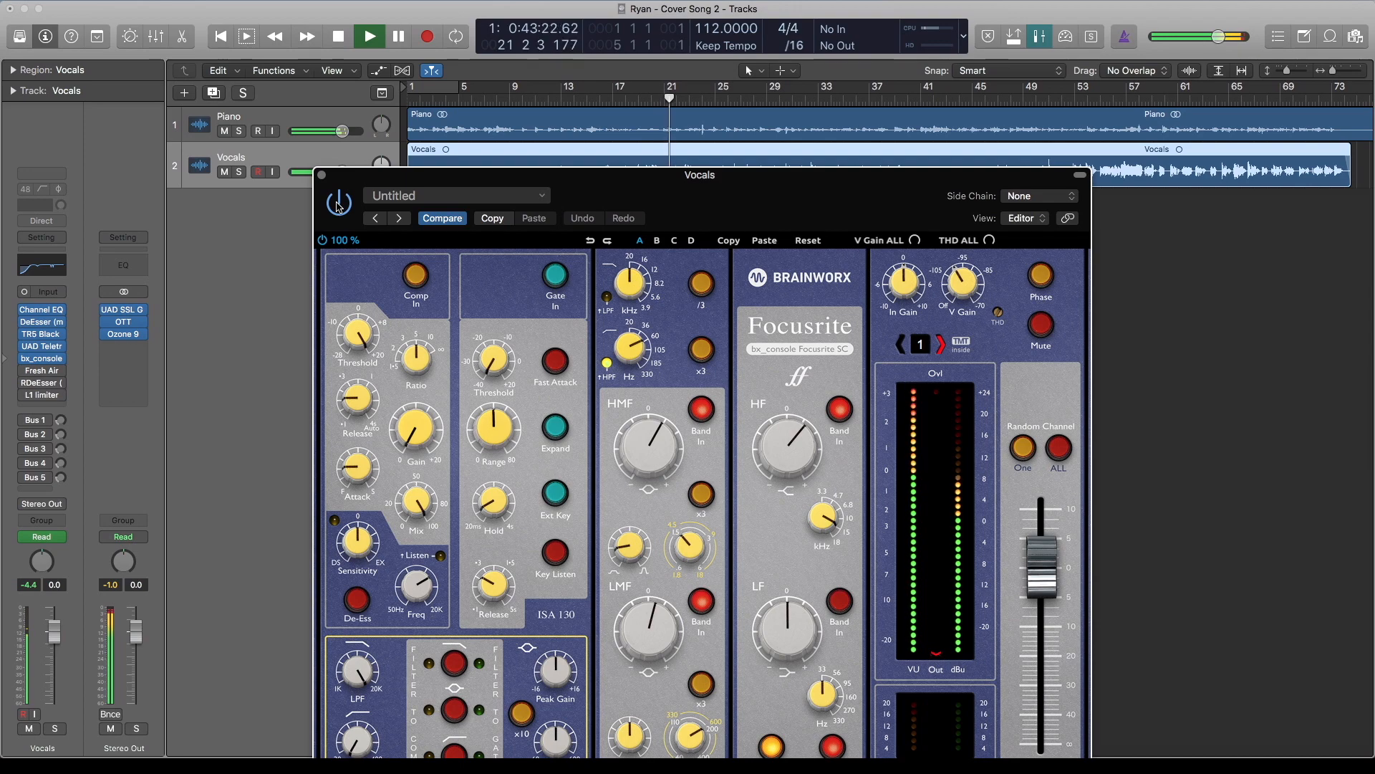
pyautogui.press('space')
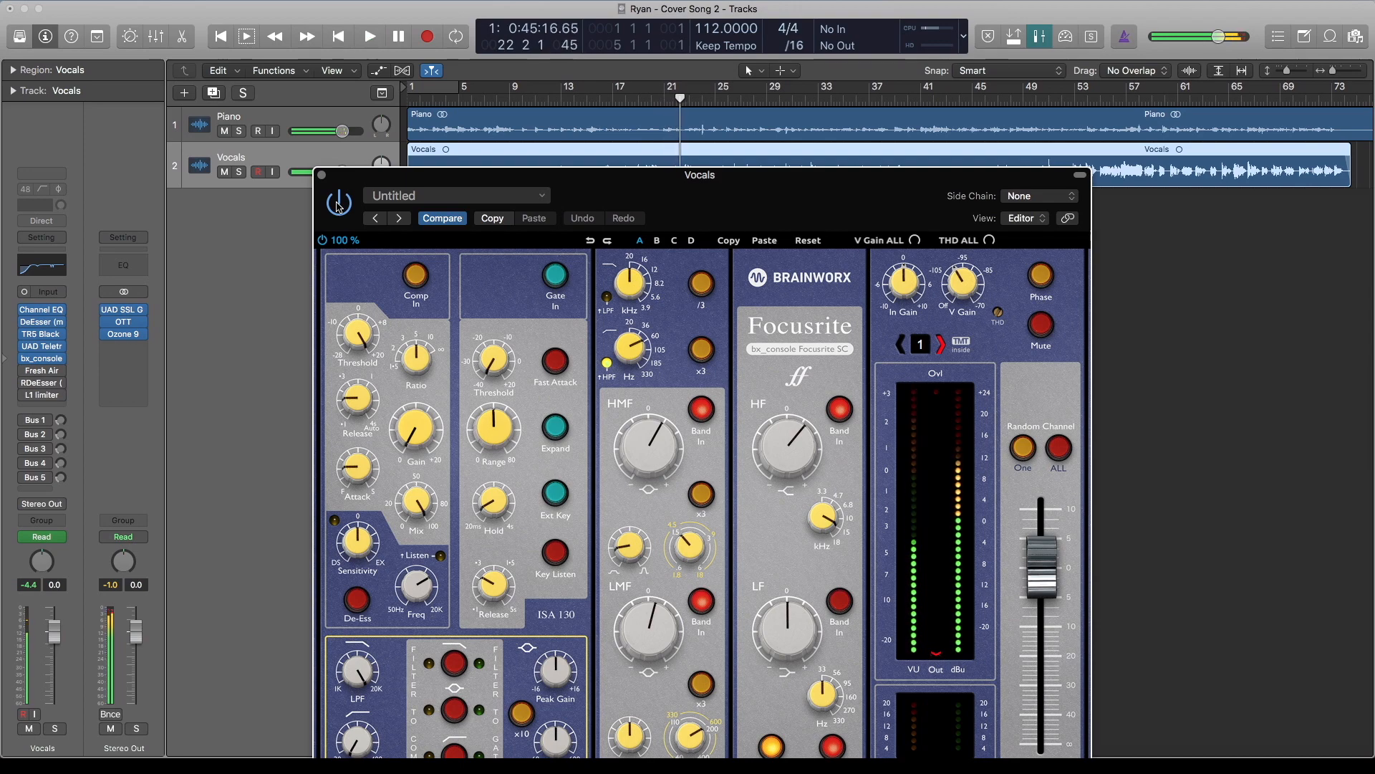
# Examine the HF, HMF and LMF equalizer bands in the bx_console Focusrite SC.
pyautogui.moveTo(786, 187); pyautogui.dragTo(727, 222)
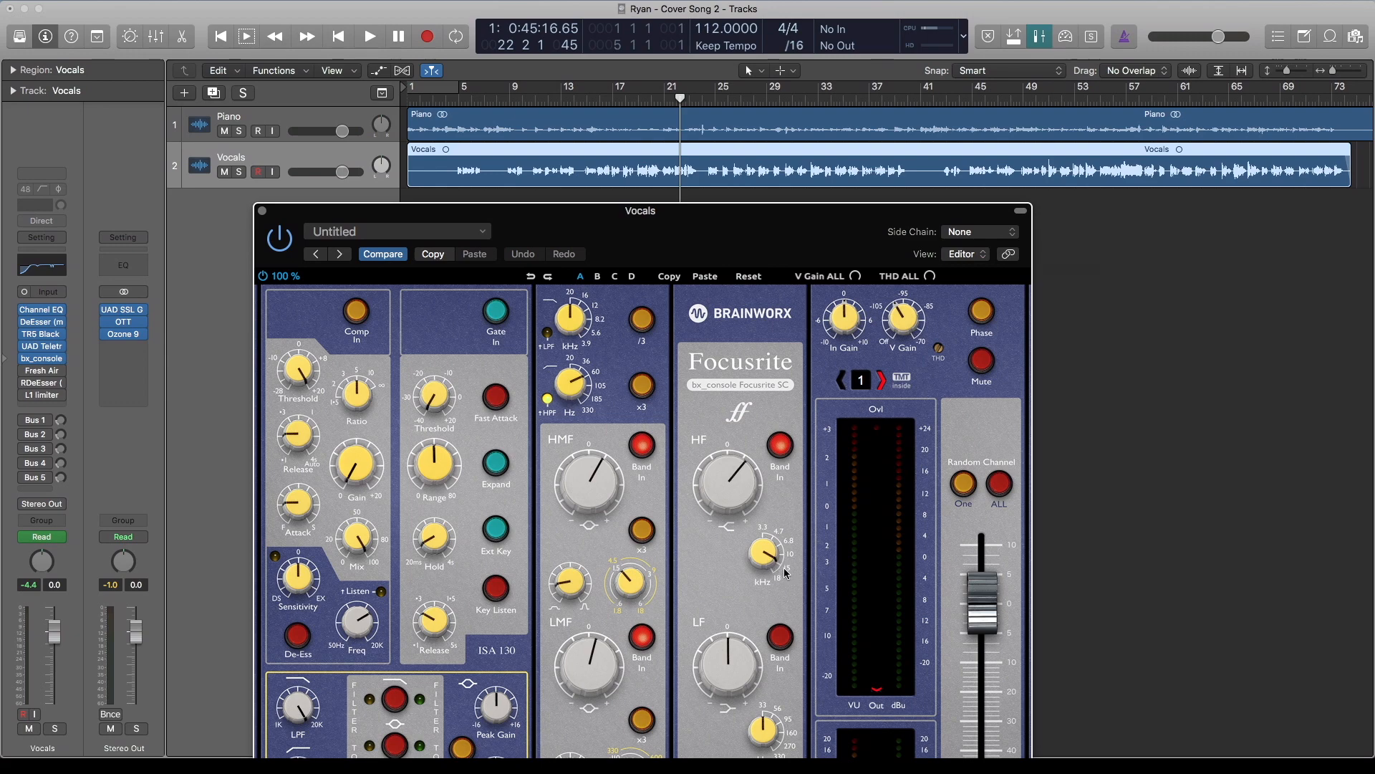
pyautogui.click(733, 489)
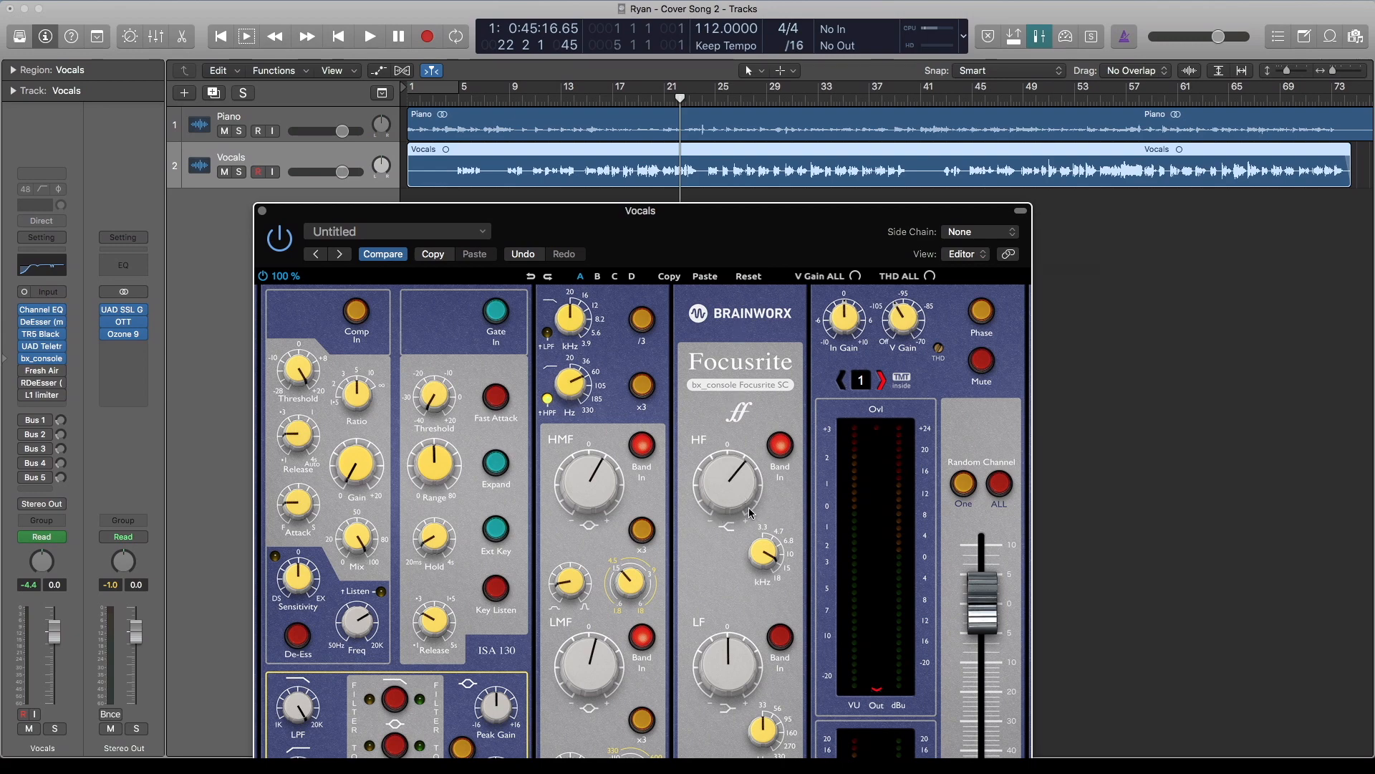
pyautogui.moveTo(698, 244); pyautogui.dragTo(736, 166)
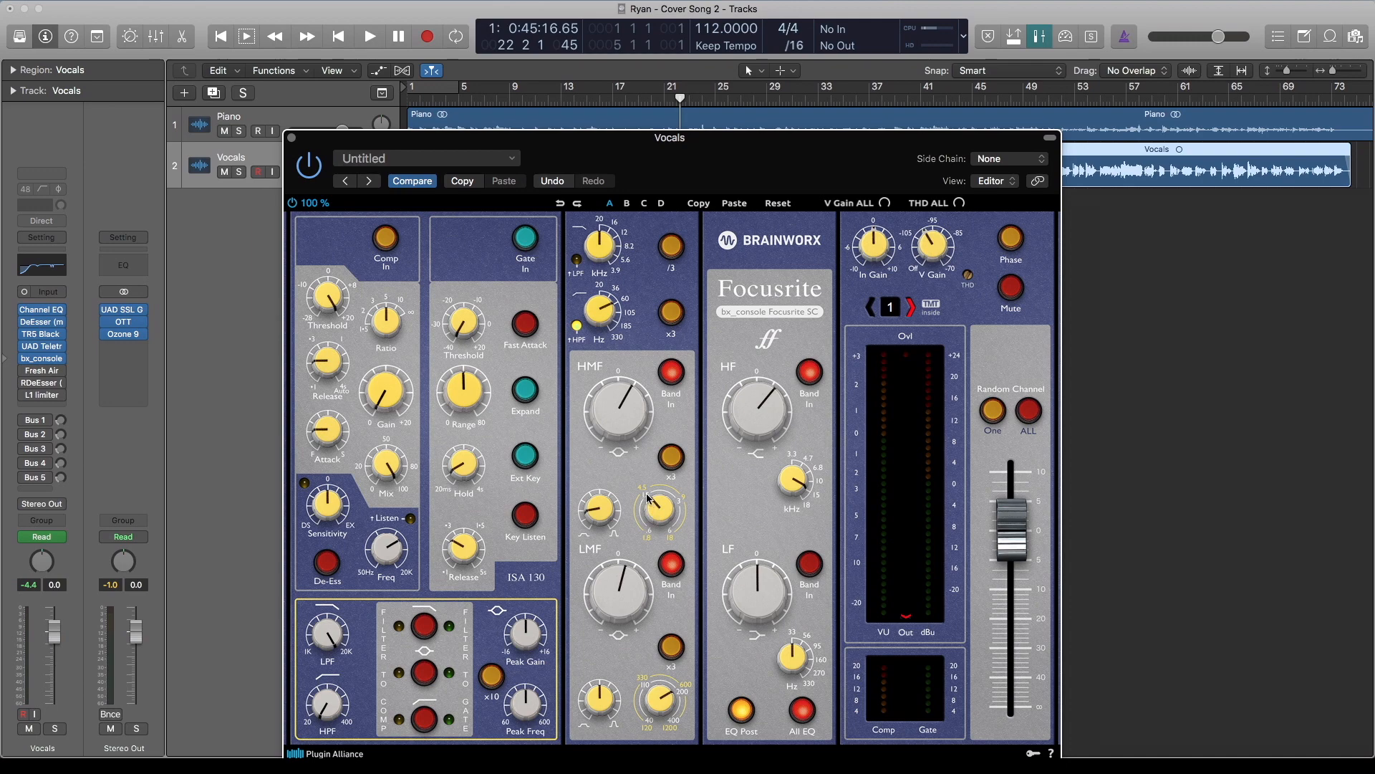
pyautogui.moveTo(623, 407)
pyautogui.moveTo(750, 144); pyautogui.dragTo(786, 93)
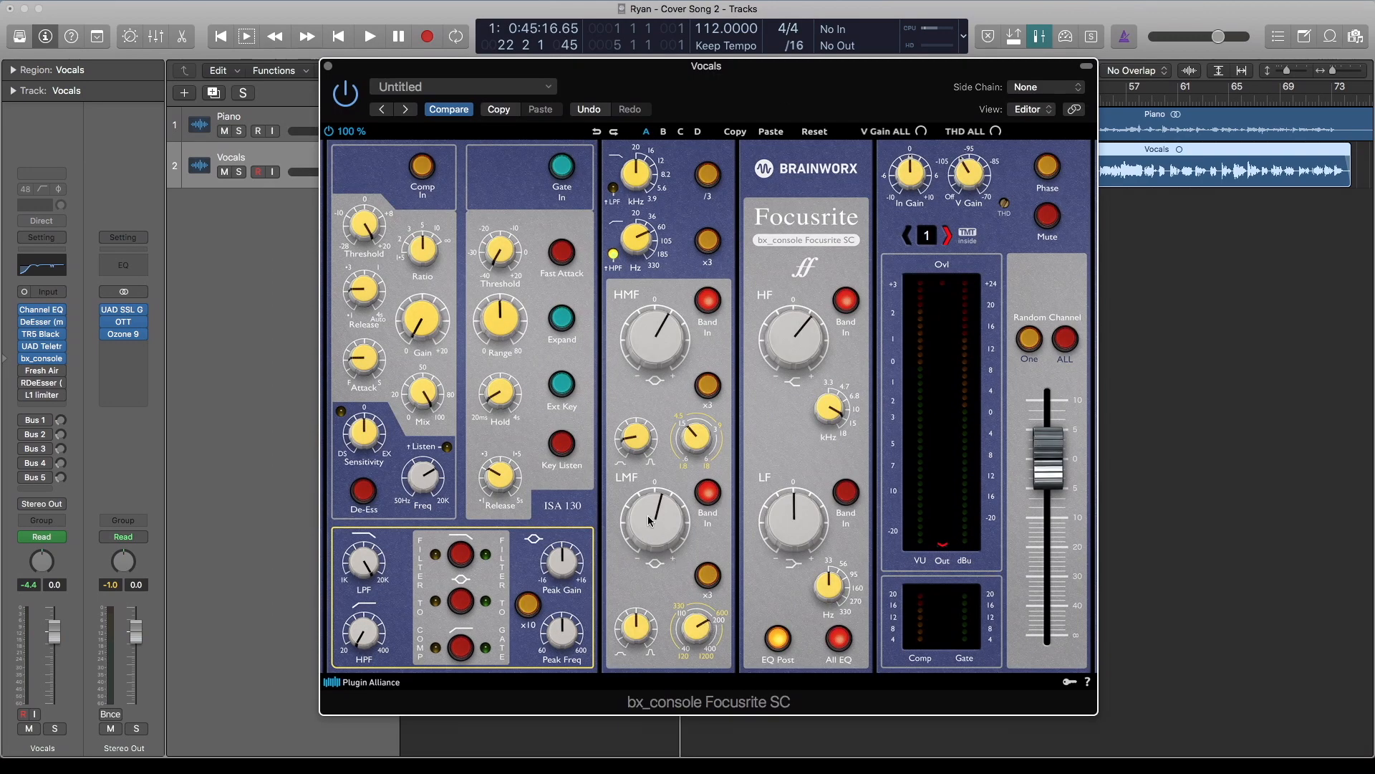
pyautogui.moveTo(660, 519)
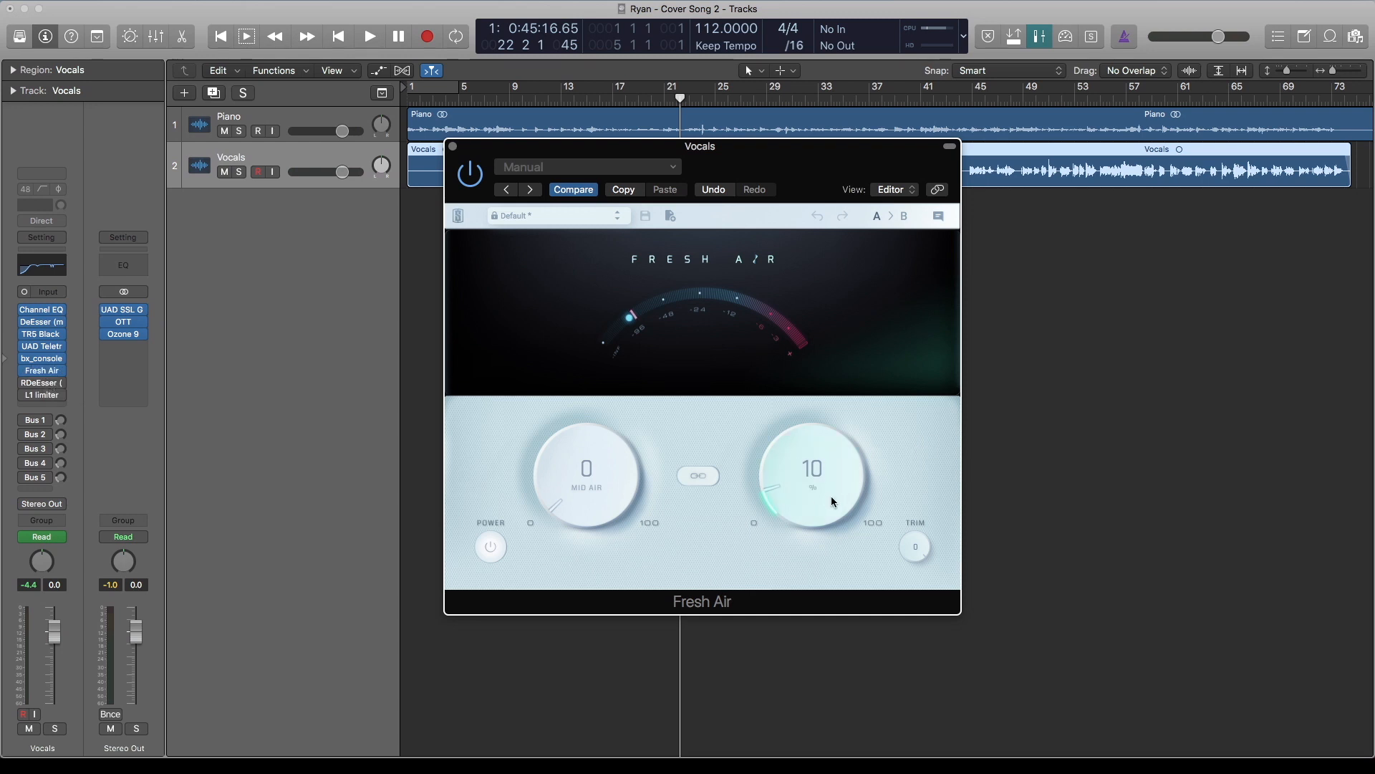
# Play the song from about bar 15 while toggling Fresh Air to compare the vocal with and without it, leaving it enabled.
pyautogui.moveTo(459, 139); pyautogui.dragTo(458, 219)
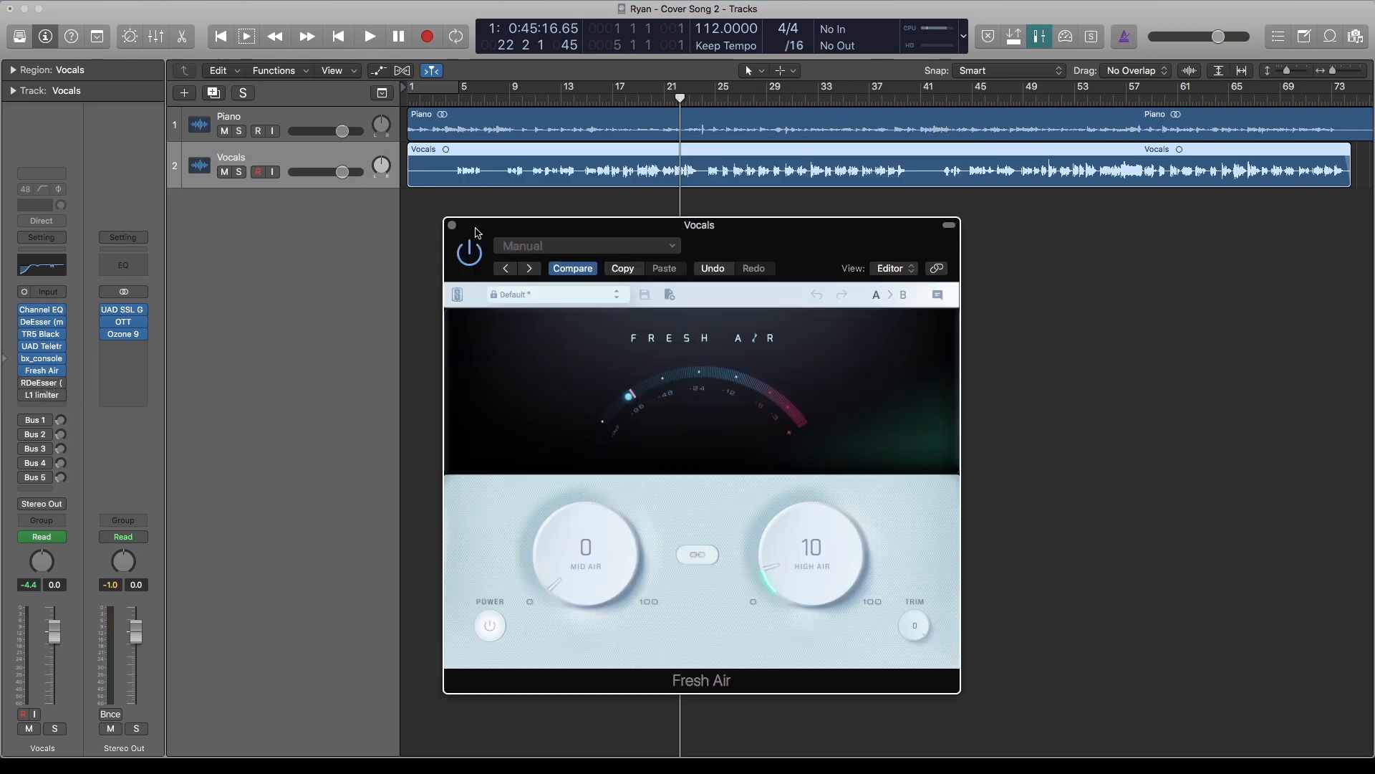
pyautogui.click(589, 127)
pyautogui.press('space')
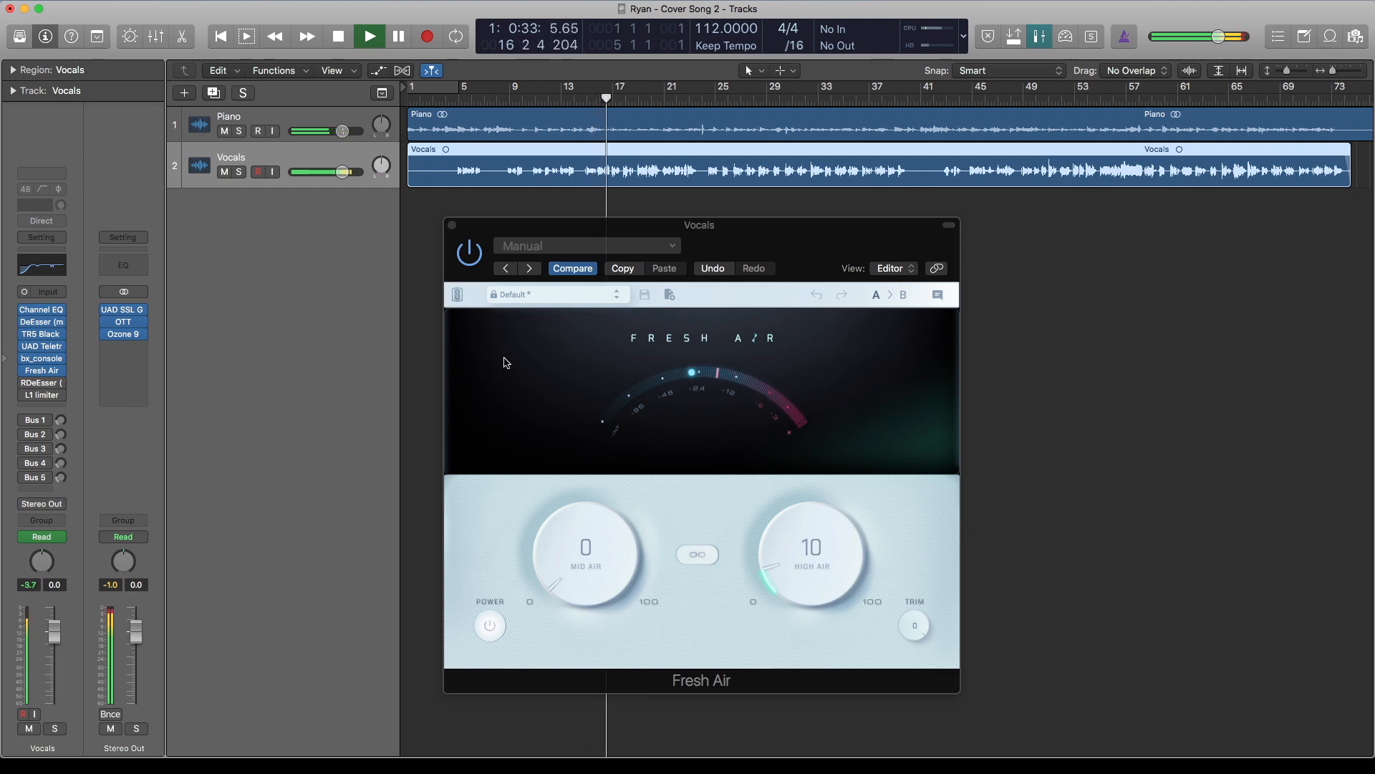
pyautogui.click(470, 253)
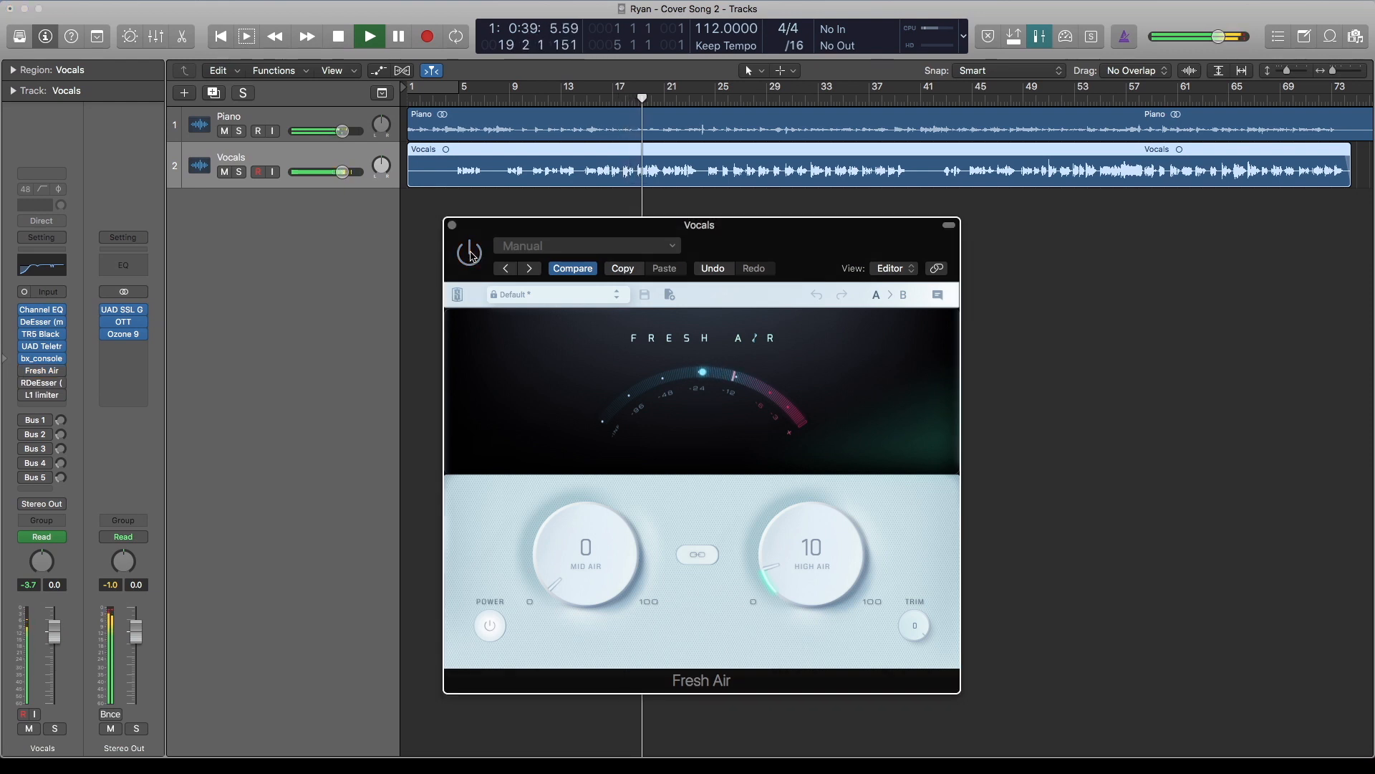
pyautogui.click(470, 253)
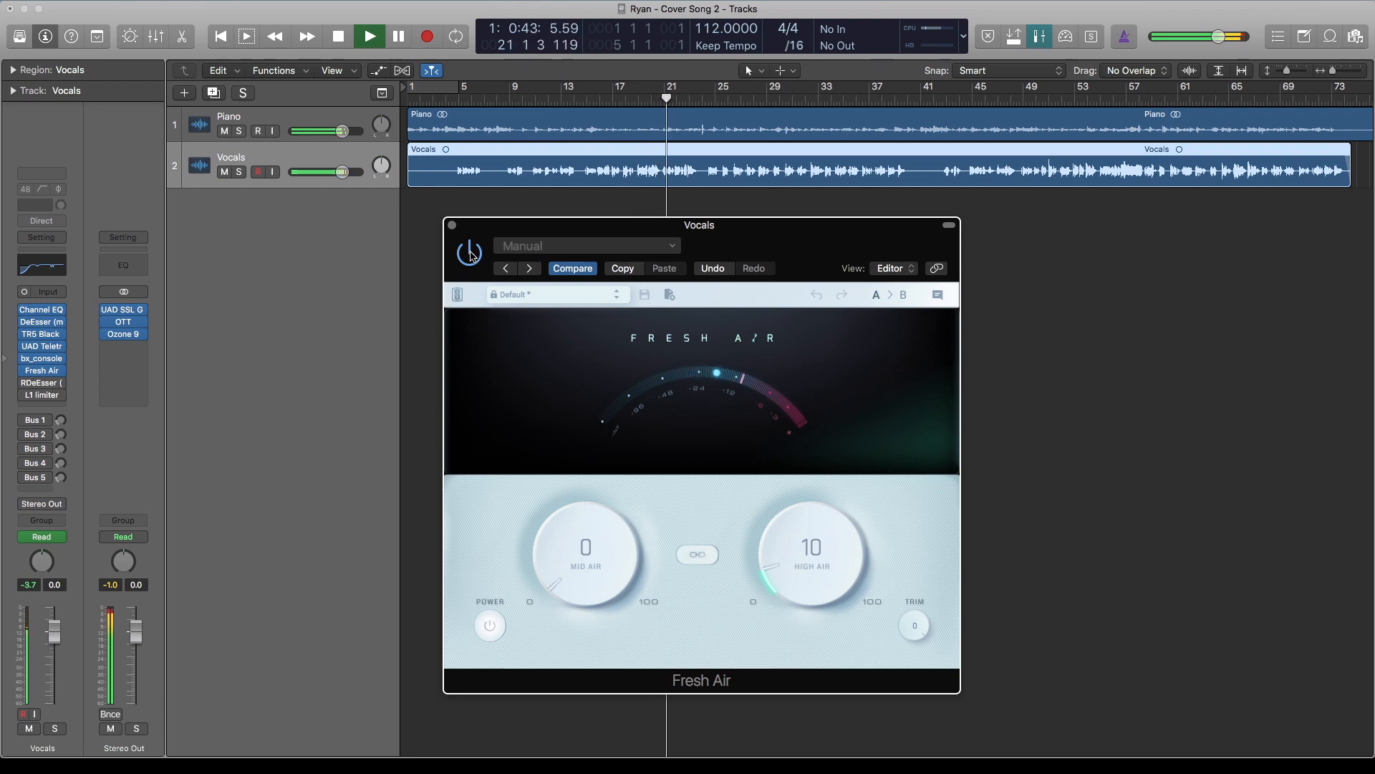
pyautogui.click(471, 254)
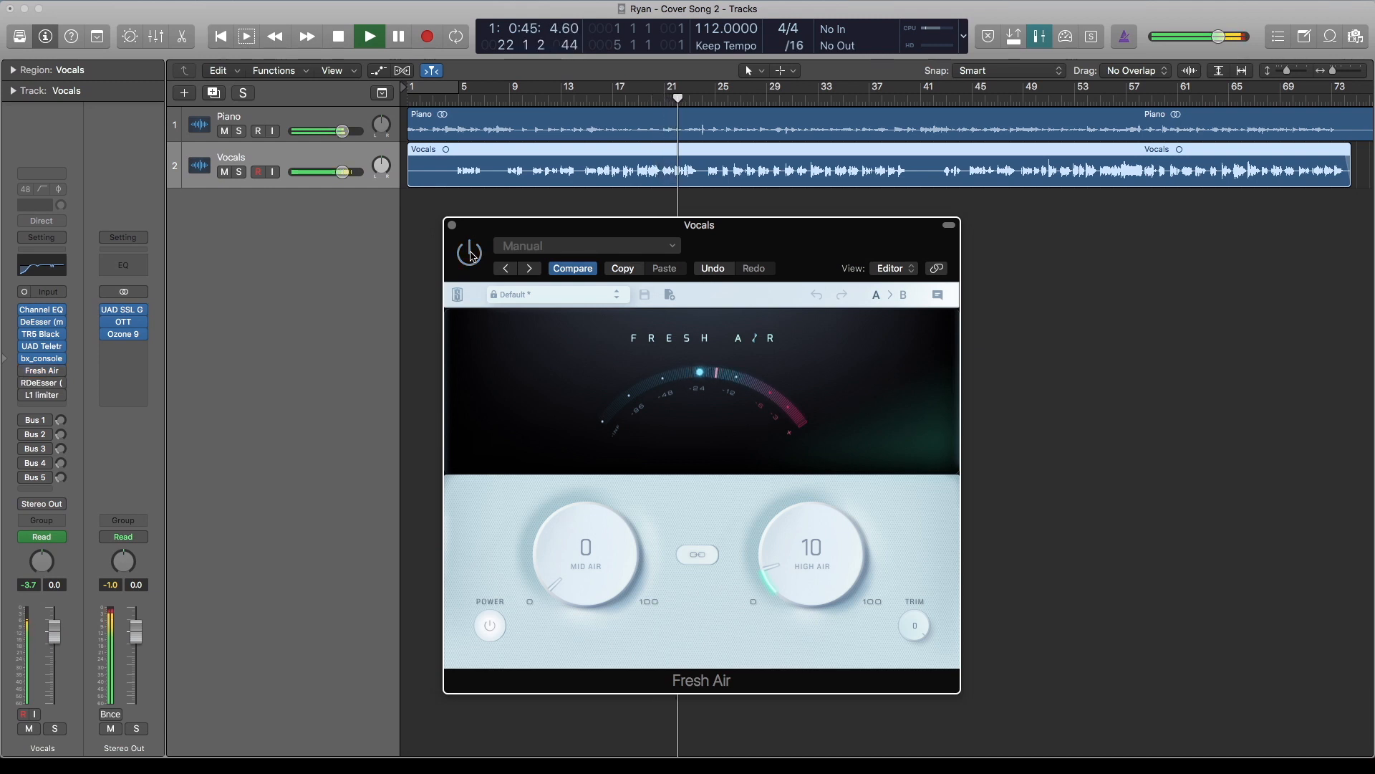
pyautogui.click(471, 254)
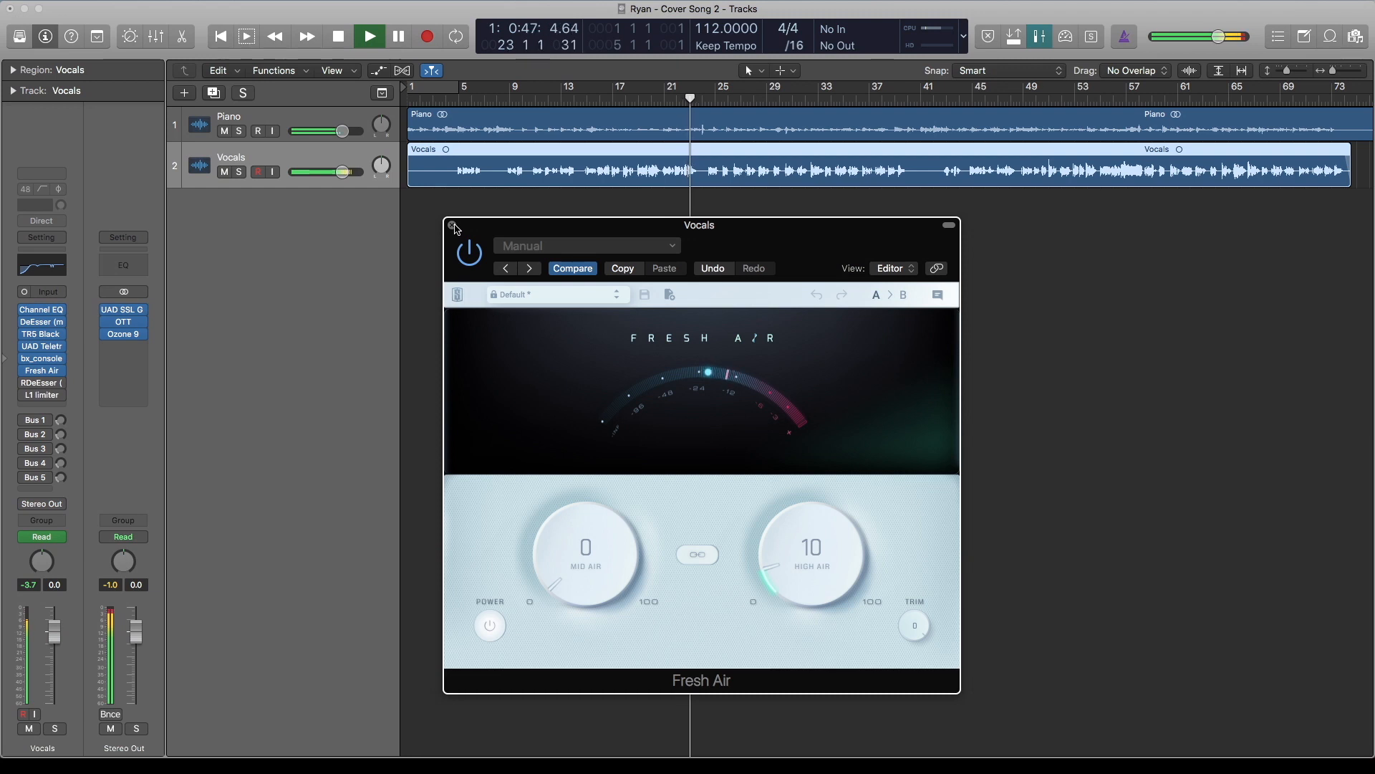
pyautogui.moveTo(788, 556)
pyautogui.mouseDown()
pyautogui.moveTo(790, 540)
pyautogui.moveTo(790, 569)
pyautogui.mouseUp()
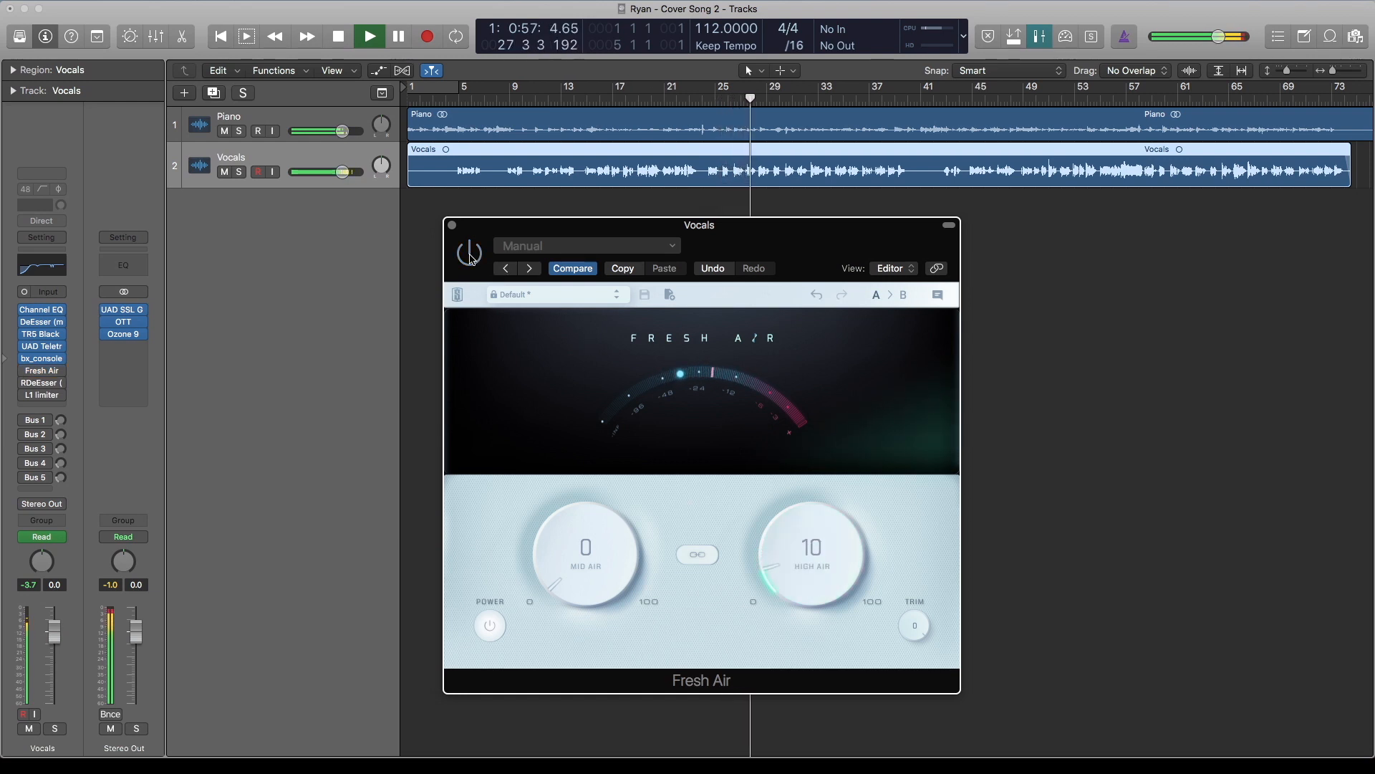
pyautogui.press('space')
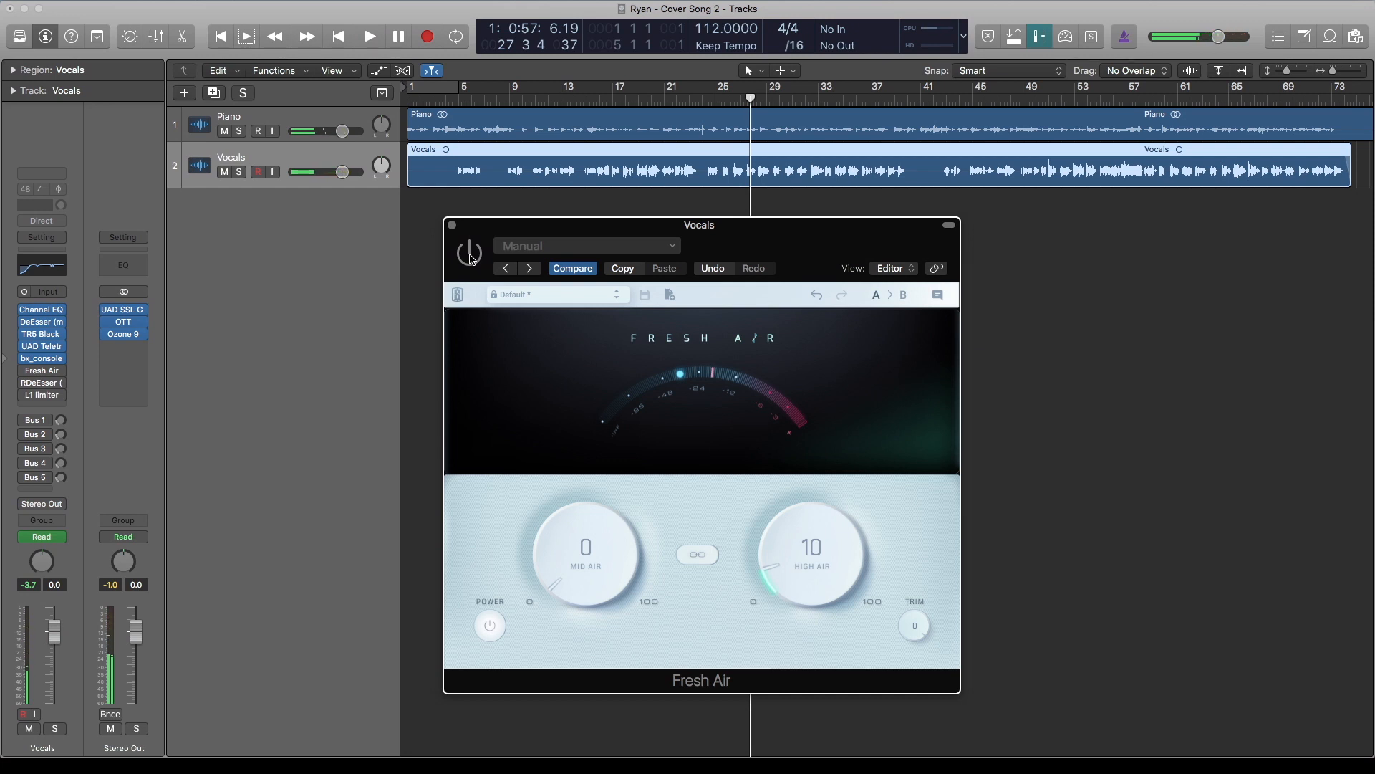
pyautogui.click(462, 256)
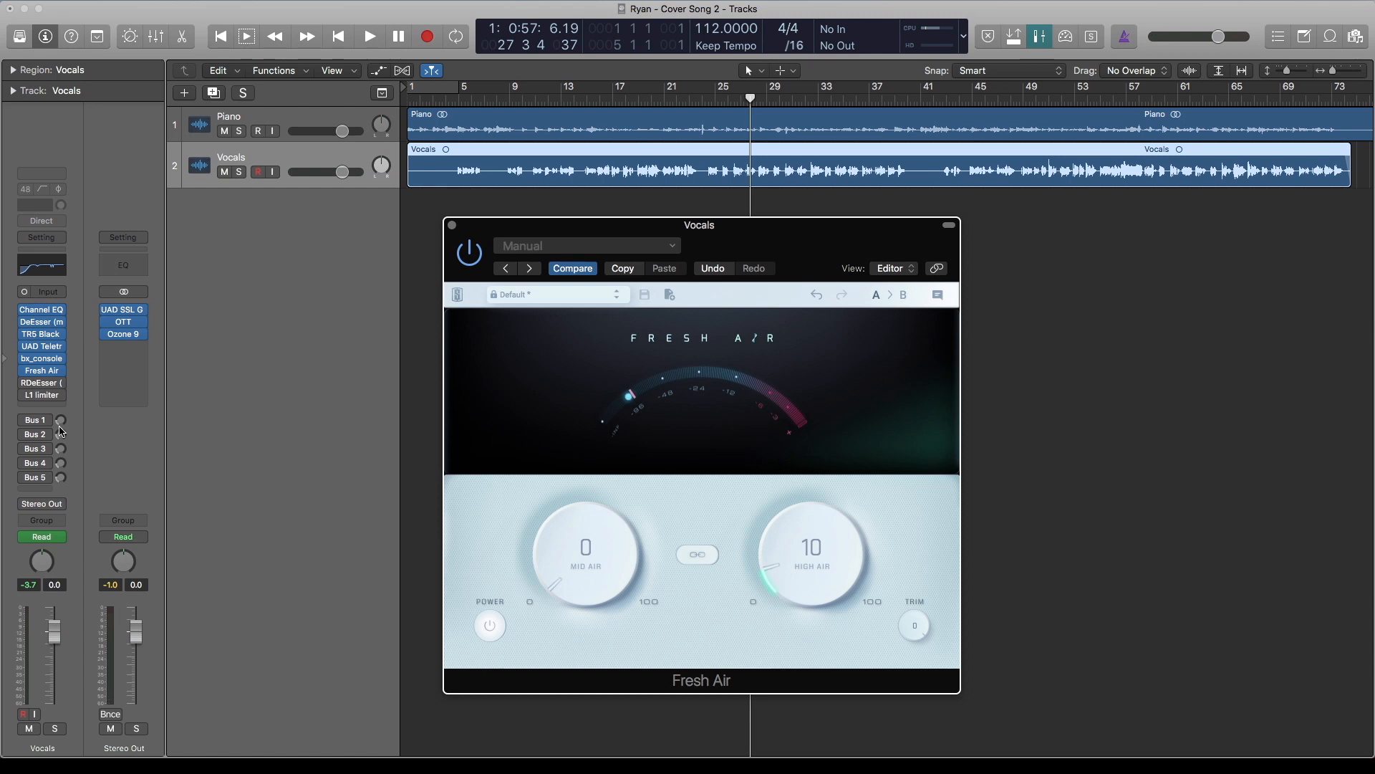
# Enable the RDeEsser on the Vocals track and play the song to audition its attenuation.
pyautogui.click(42, 382)
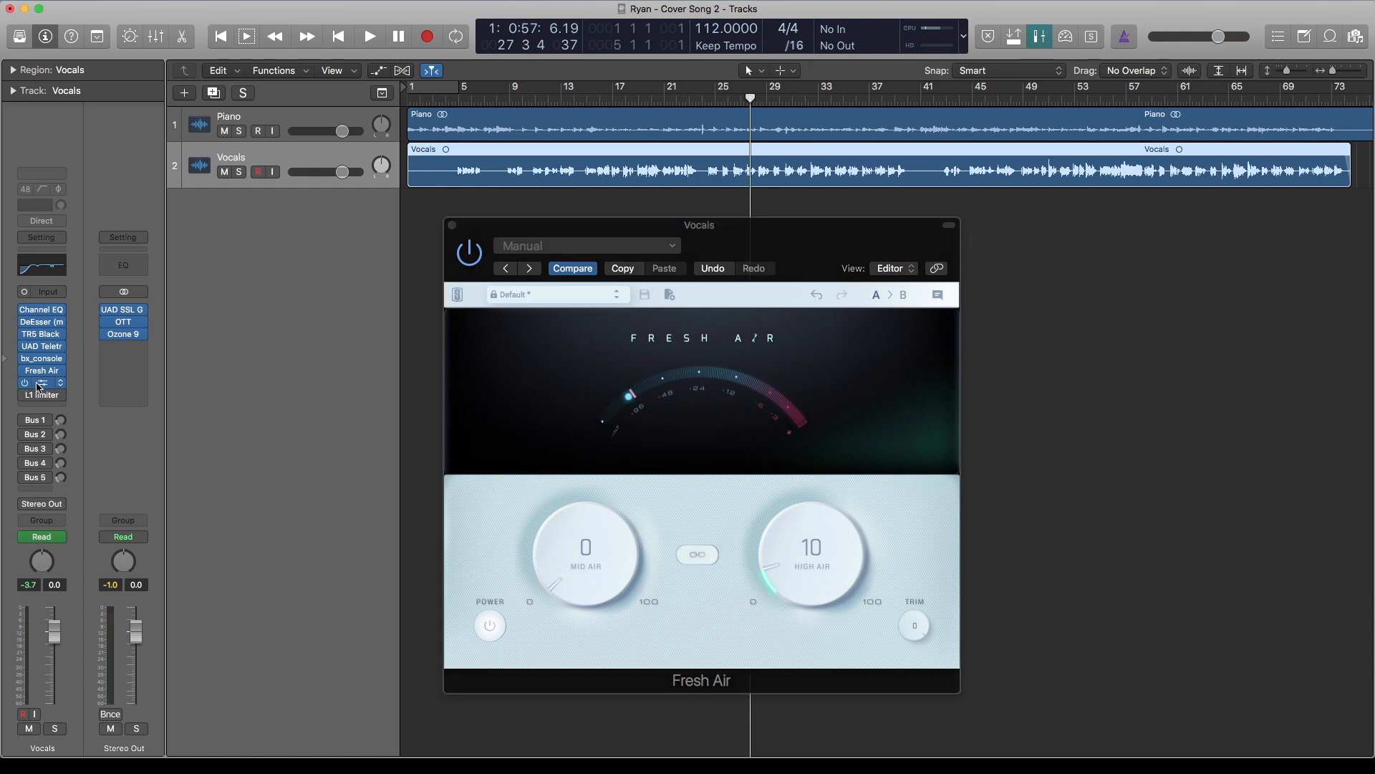
pyautogui.moveTo(287, 41); pyautogui.dragTo(391, 102)
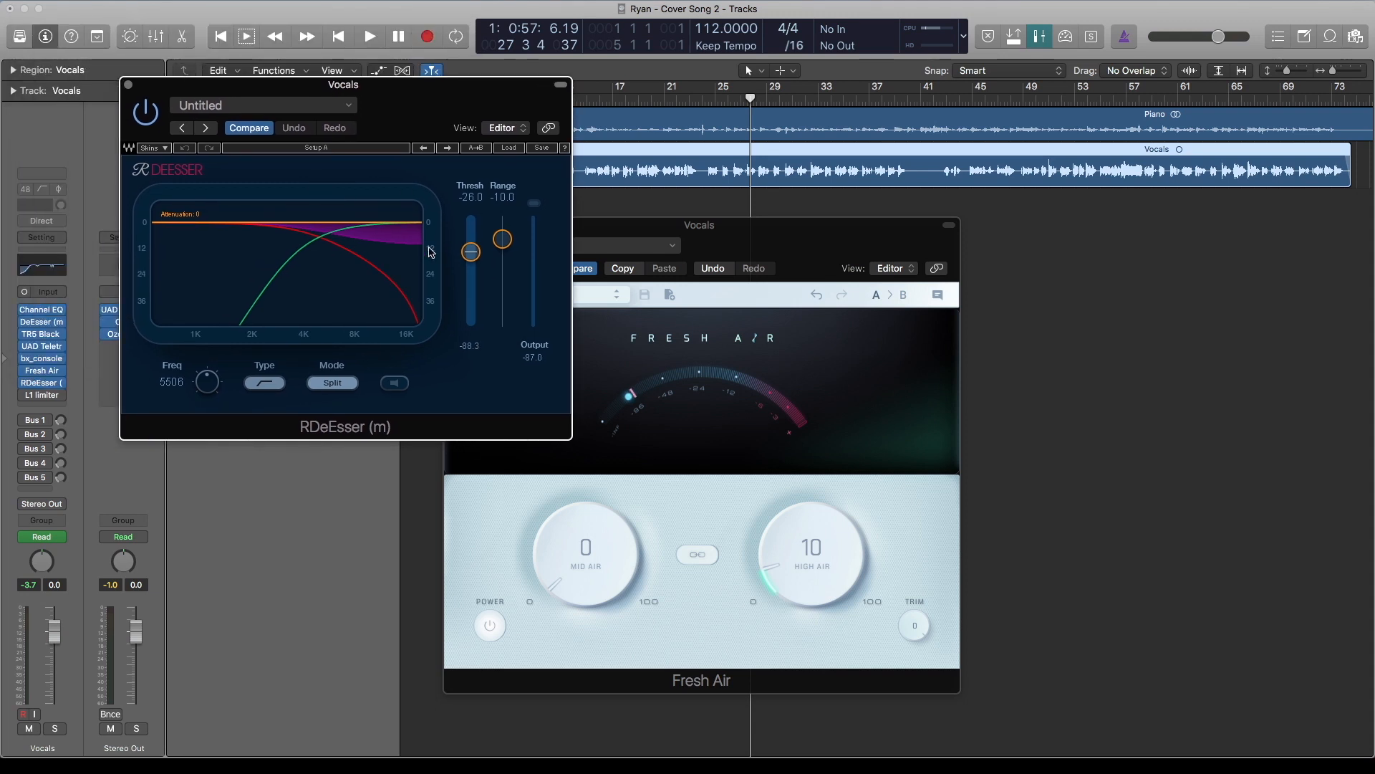
pyautogui.click(128, 84)
pyautogui.press('space')
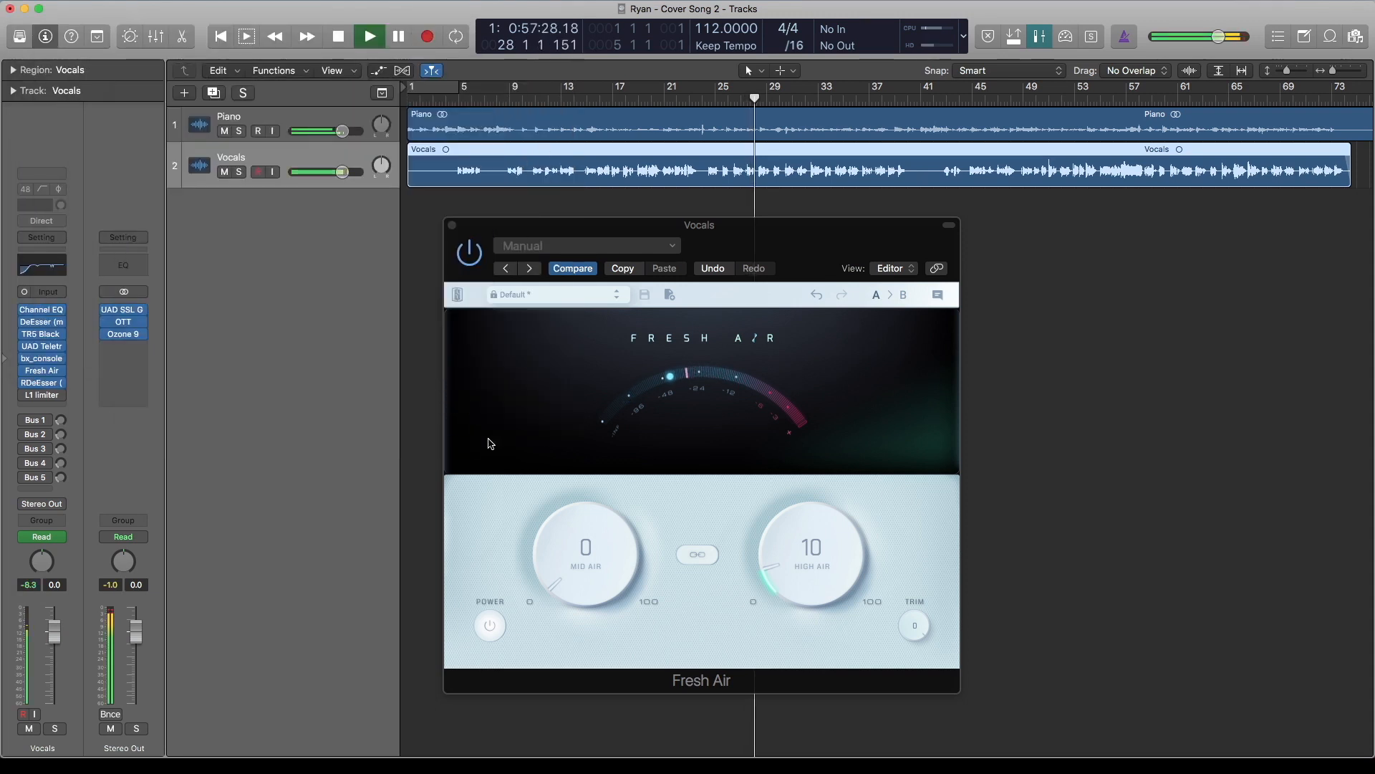
pyautogui.click(451, 225)
pyautogui.click(42, 382)
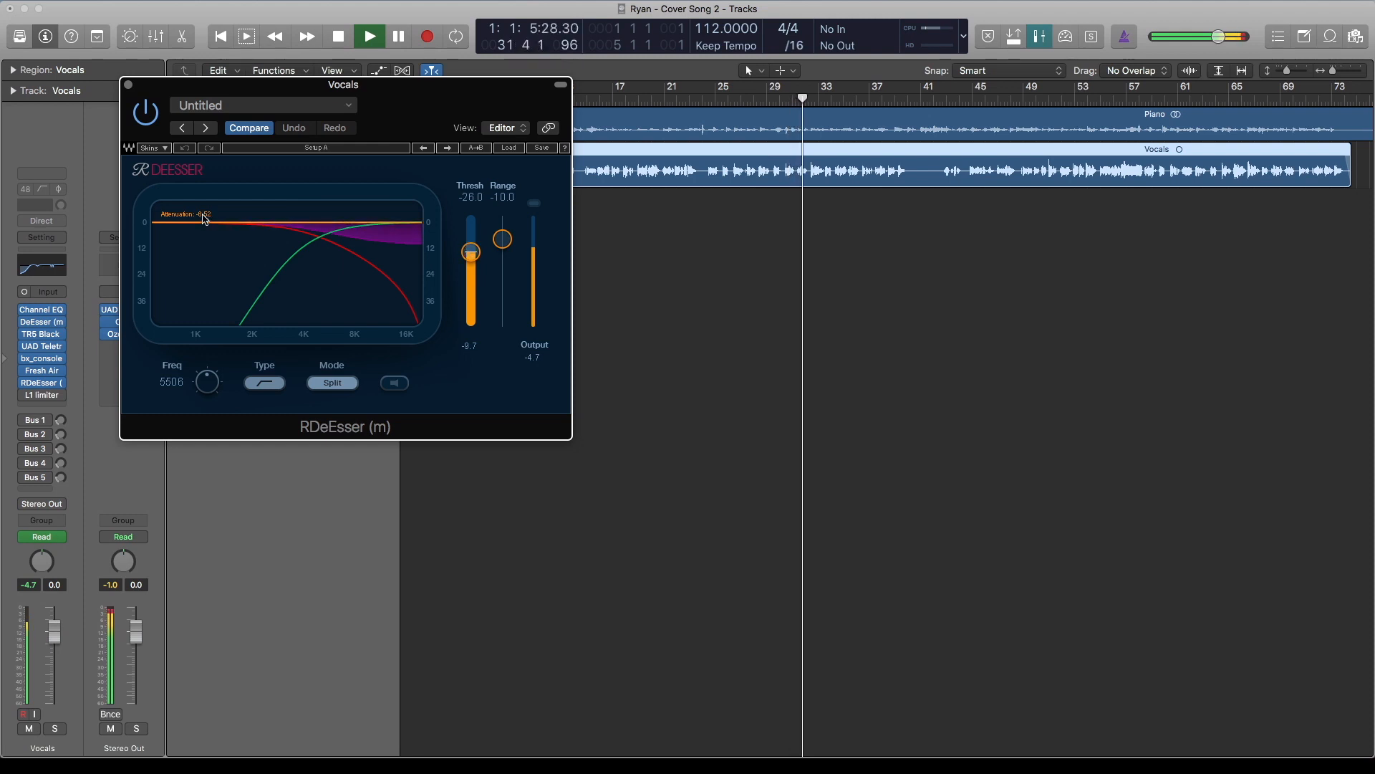
pyautogui.press('space')
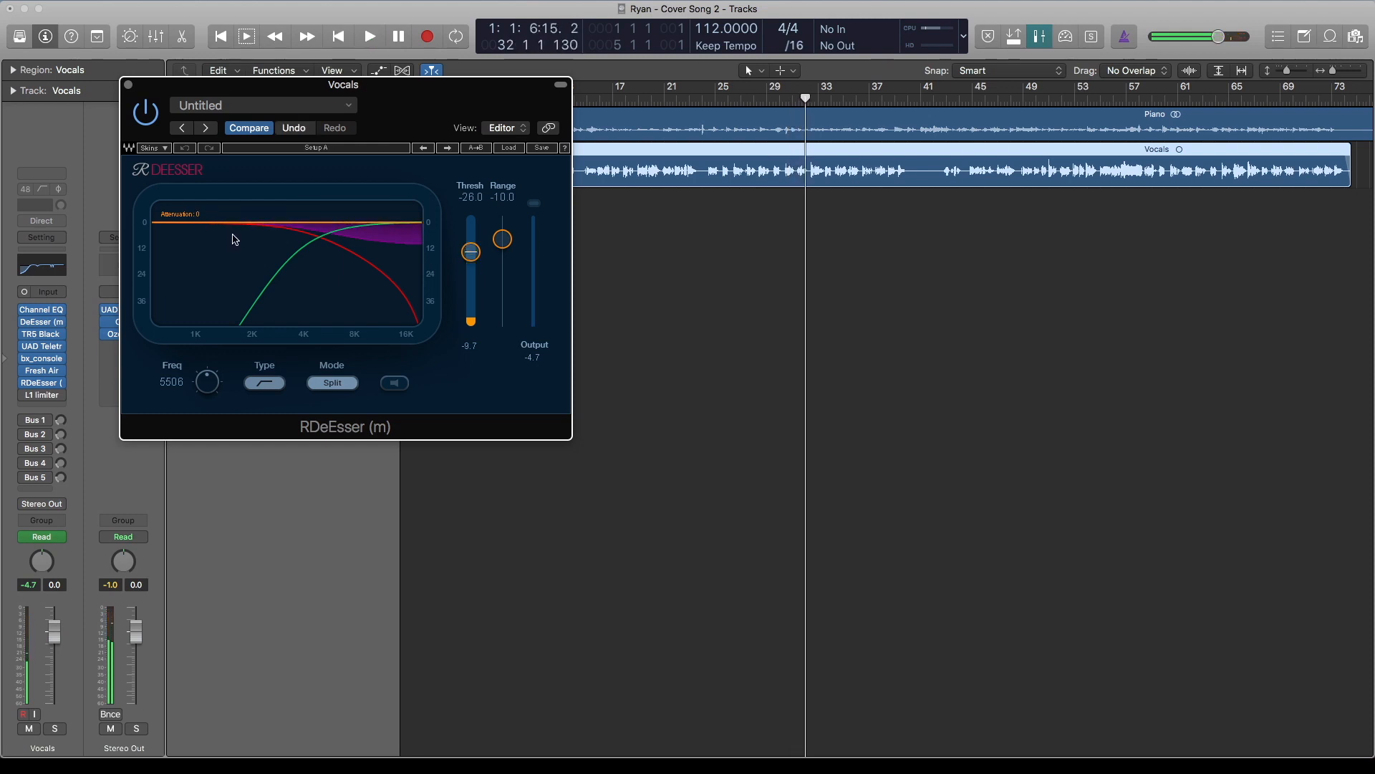
# Enable the L1 limiter on the Vocals track, view its settings and hide the open plug-in windows.
pyautogui.click(42, 395)
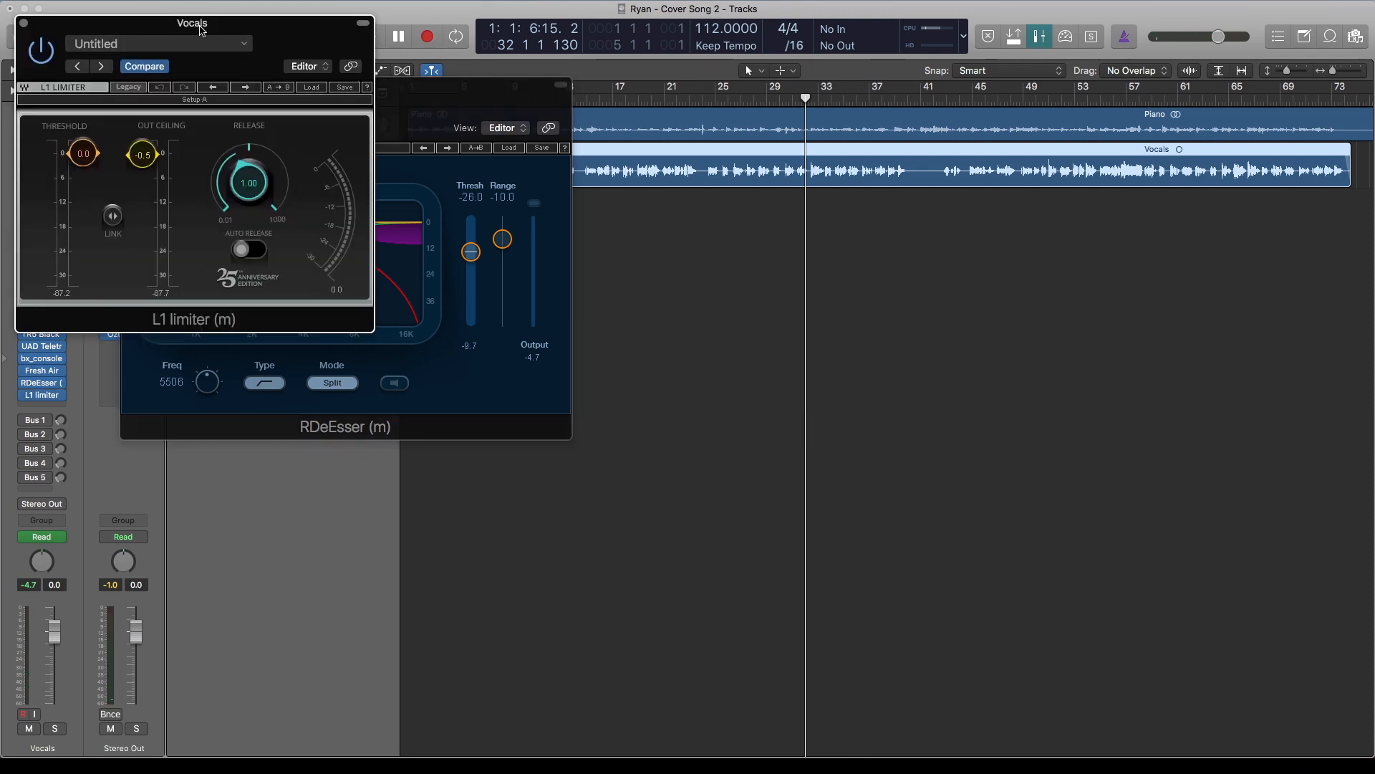
pyautogui.moveTo(201, 26); pyautogui.dragTo(605, 192)
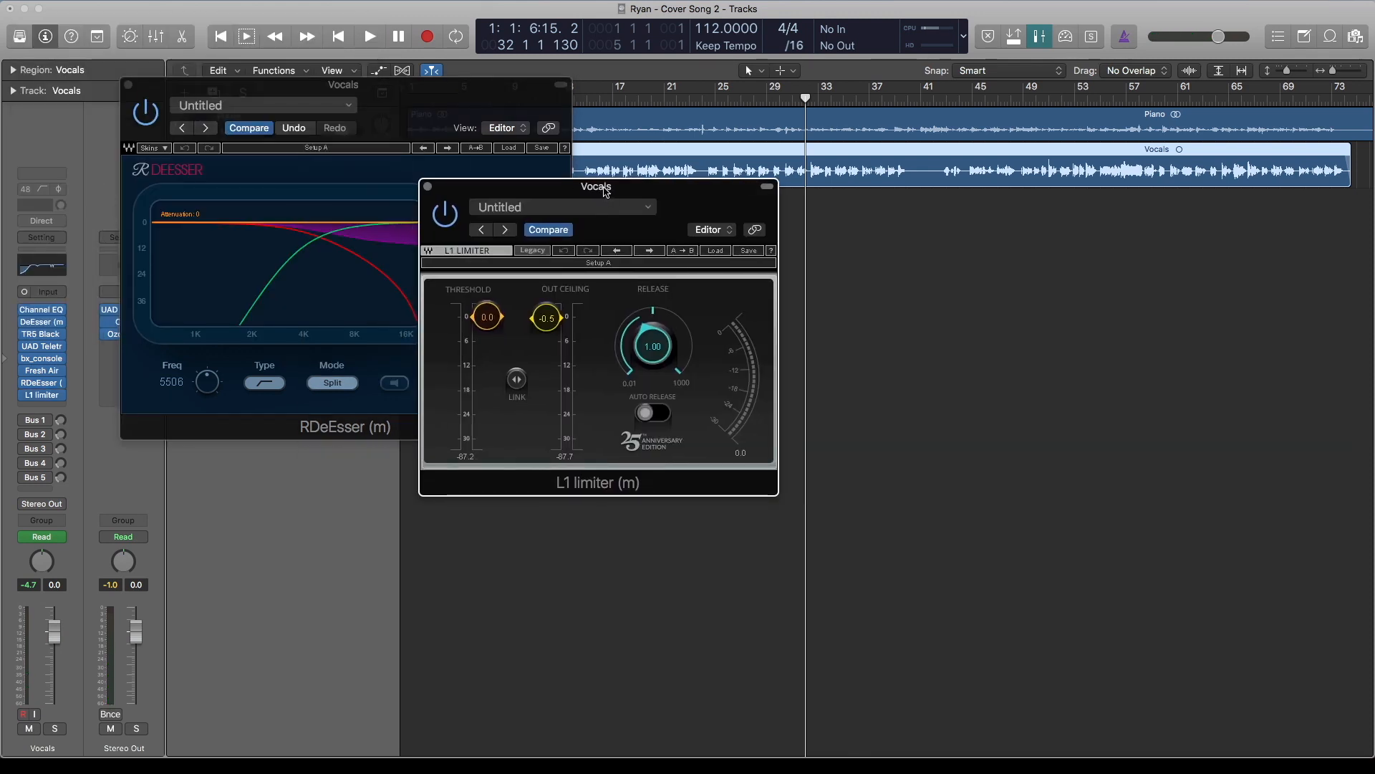
pyautogui.press('v')
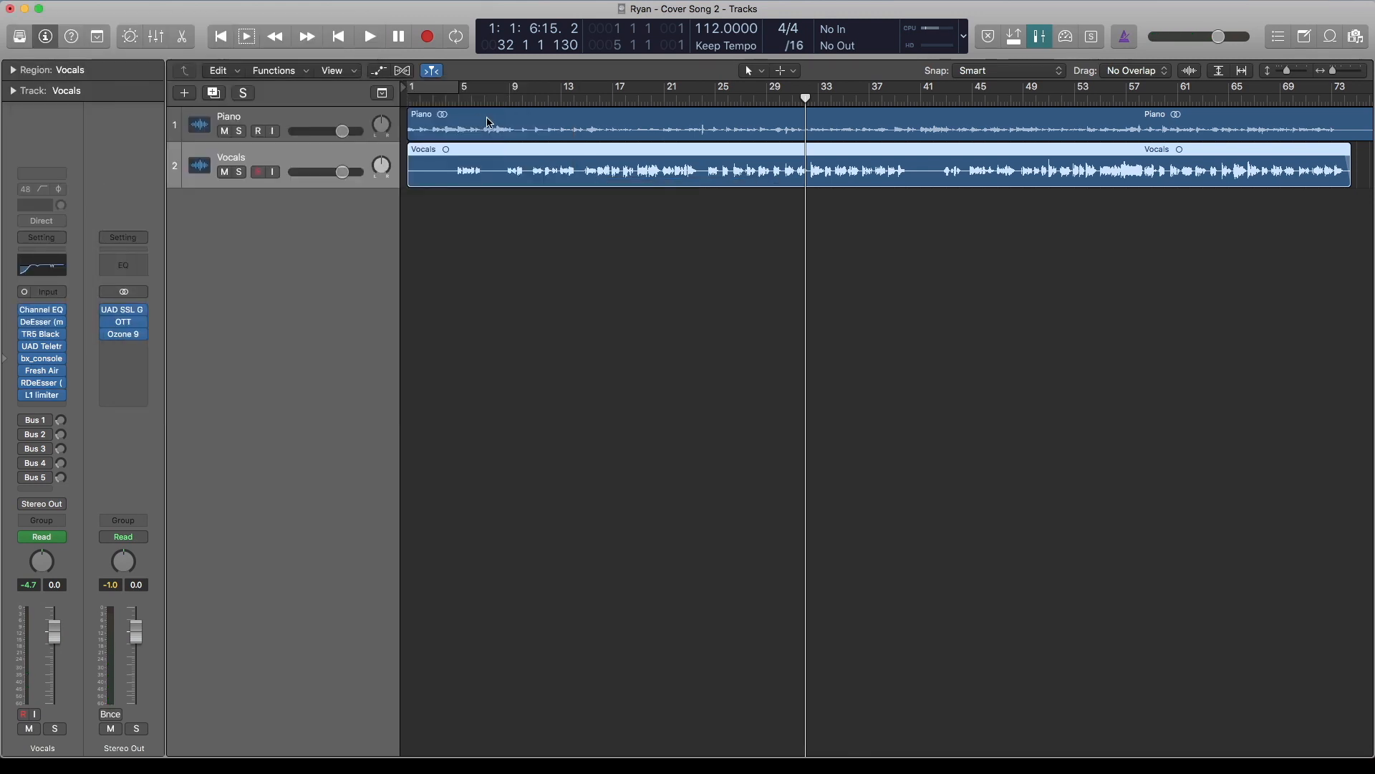
# Solo the Vocals track and play it from bar 9, bypassing and re-enabling all its insert plug-ins to compare the sound.
pyautogui.click(237, 173)
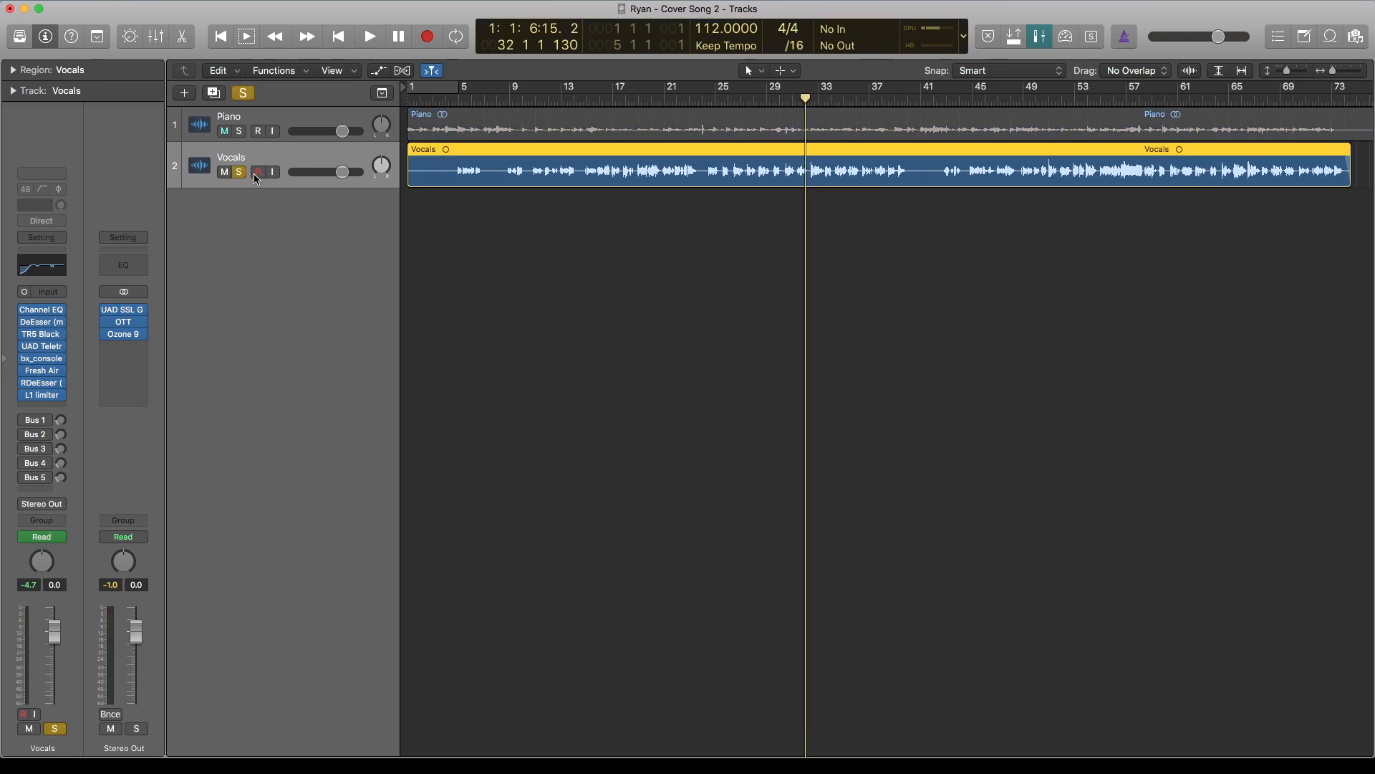
pyautogui.click(505, 100)
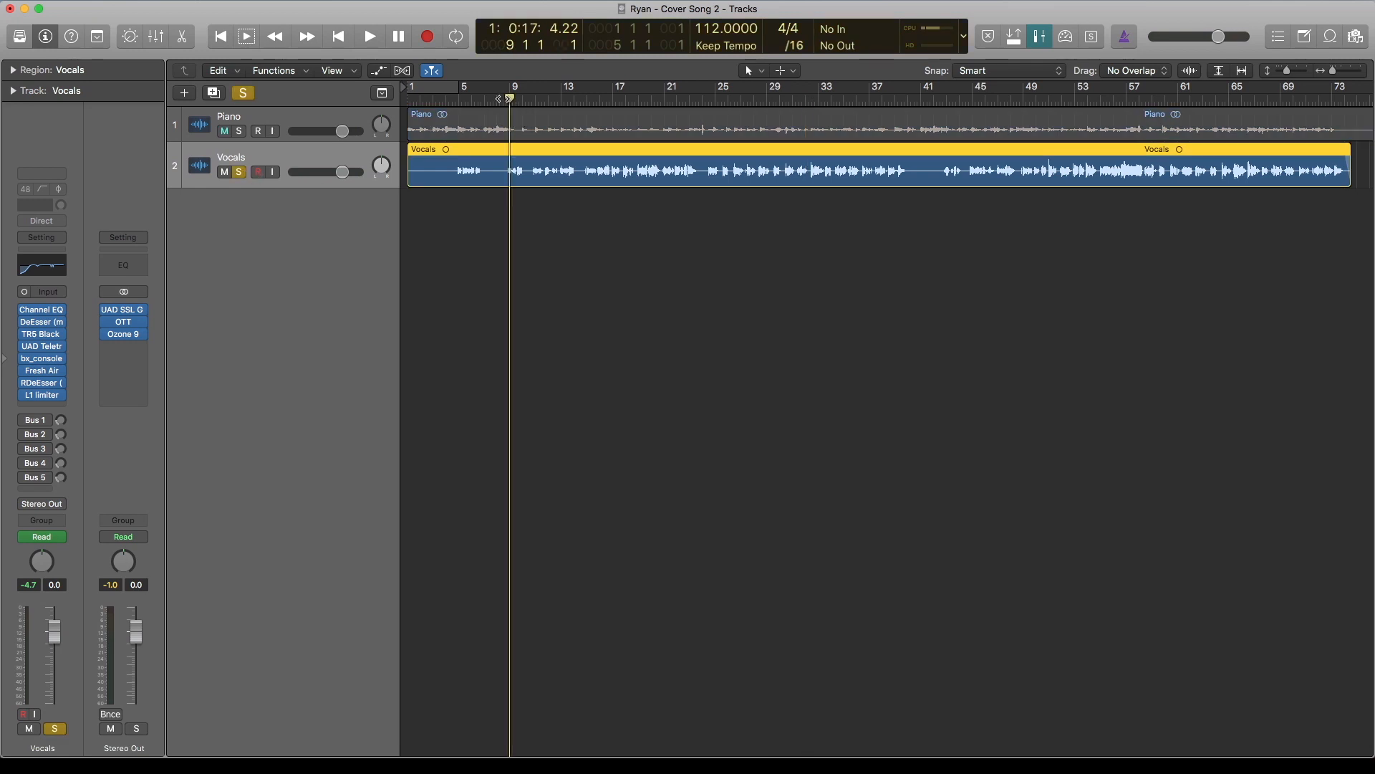
pyautogui.press('space')
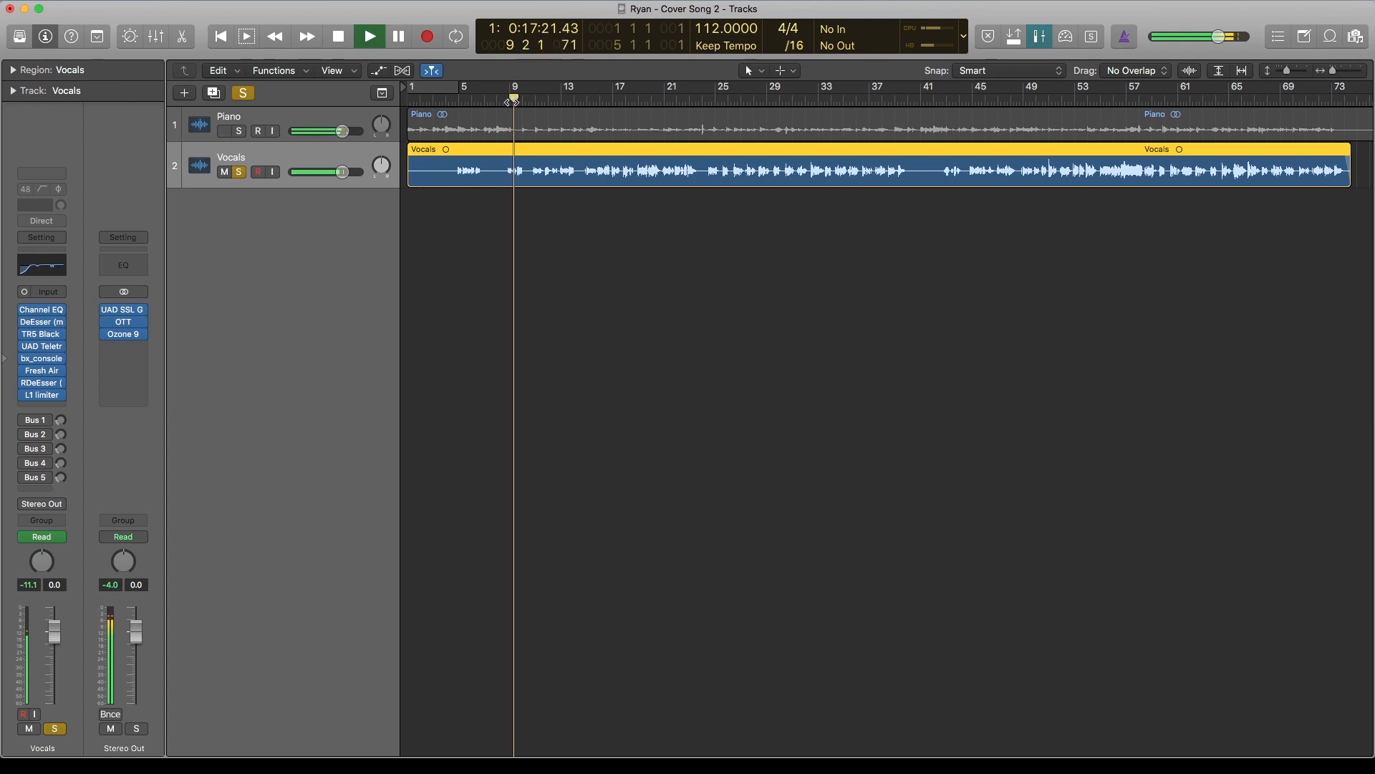
pyautogui.moveTo(26, 323)
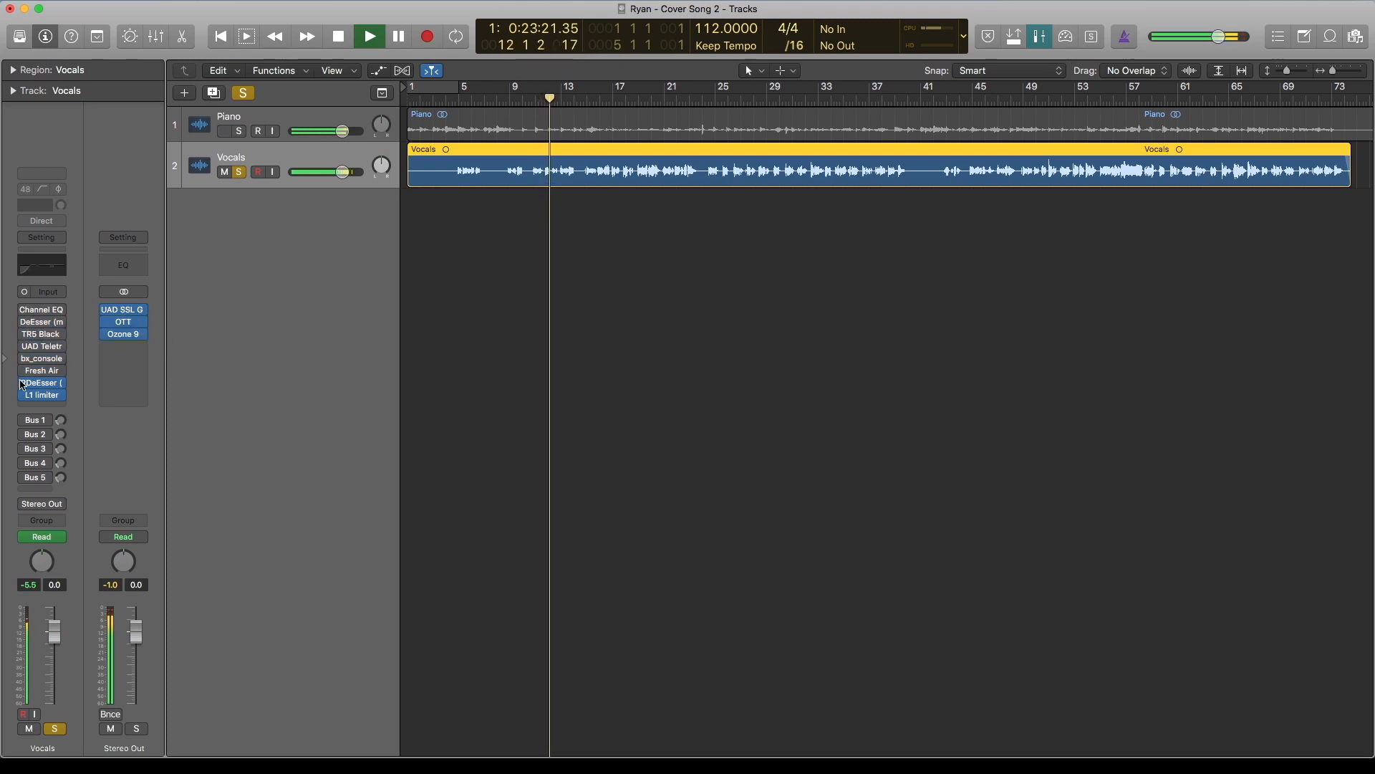
pyautogui.moveTo(25, 311); pyautogui.dragTo(24, 419)
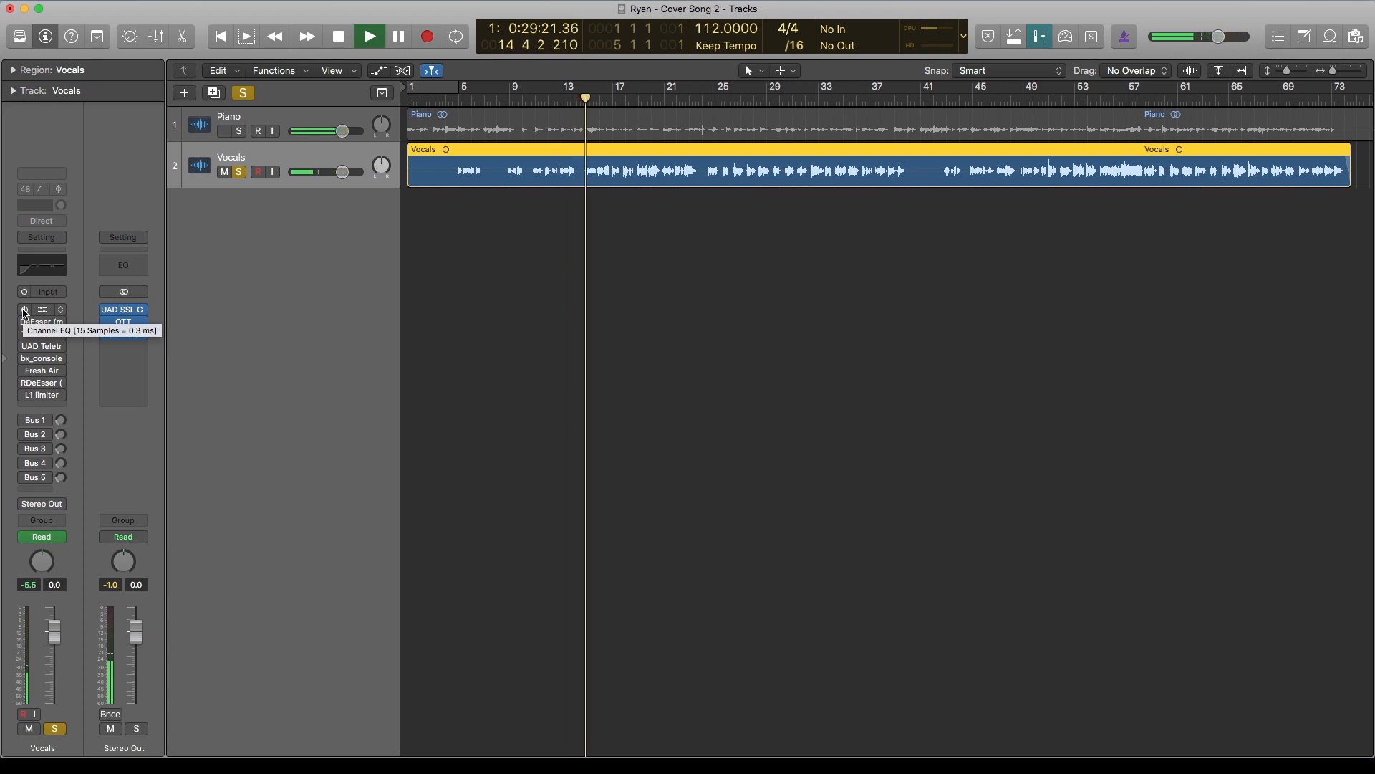
pyautogui.moveTo(25, 313); pyautogui.dragTo(25, 397)
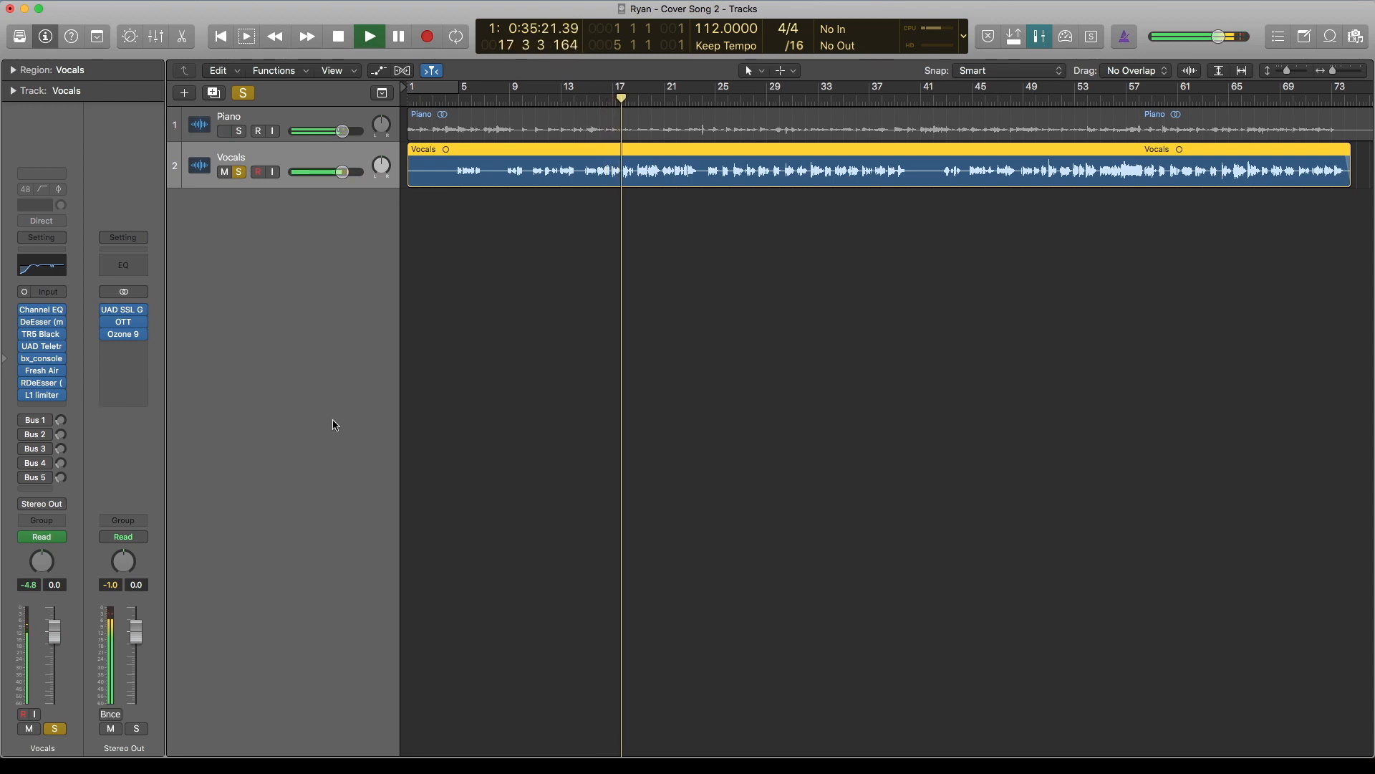
pyautogui.press('space')
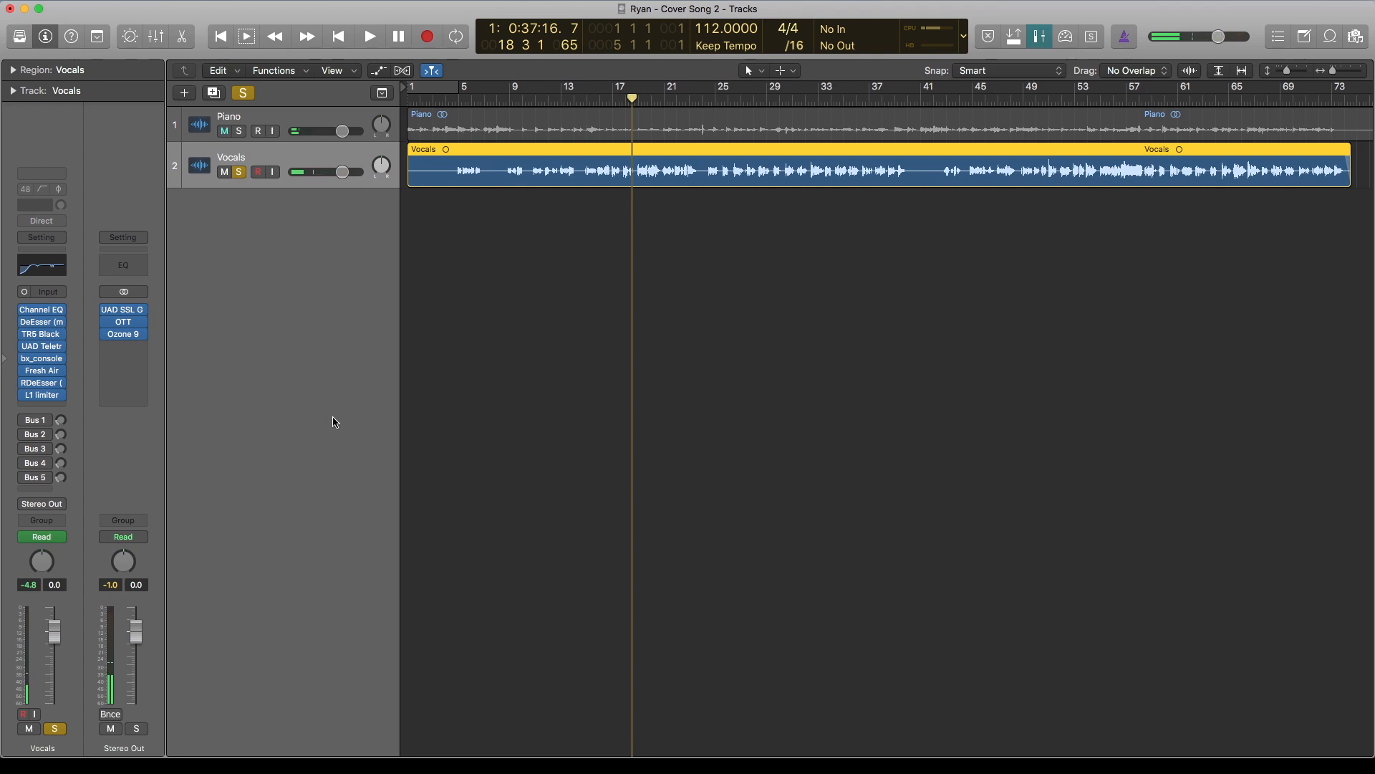
# Inspect the R2 reverb on Verb1, and audition the soloed vocal with its Bus 1 send enabled.
pyautogui.click(36, 421)
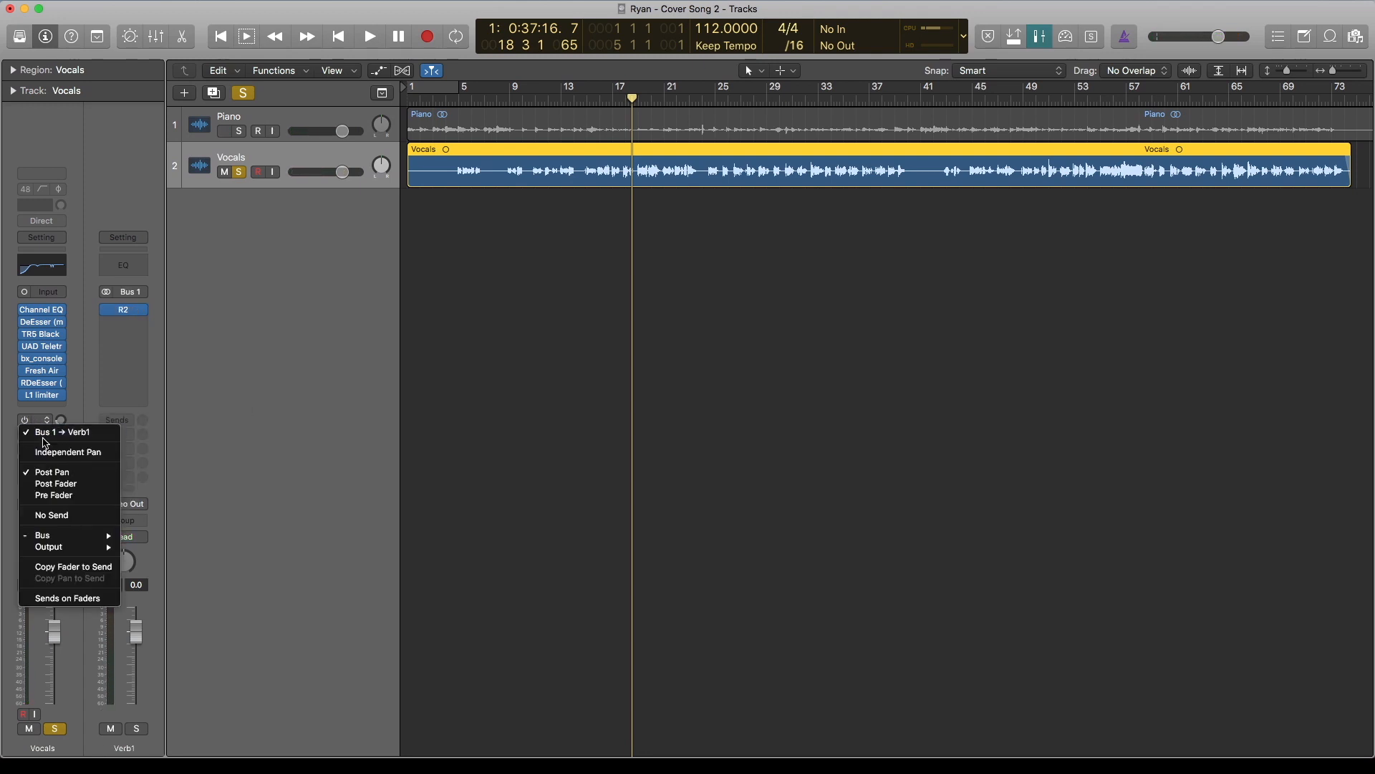
pyautogui.click(224, 383)
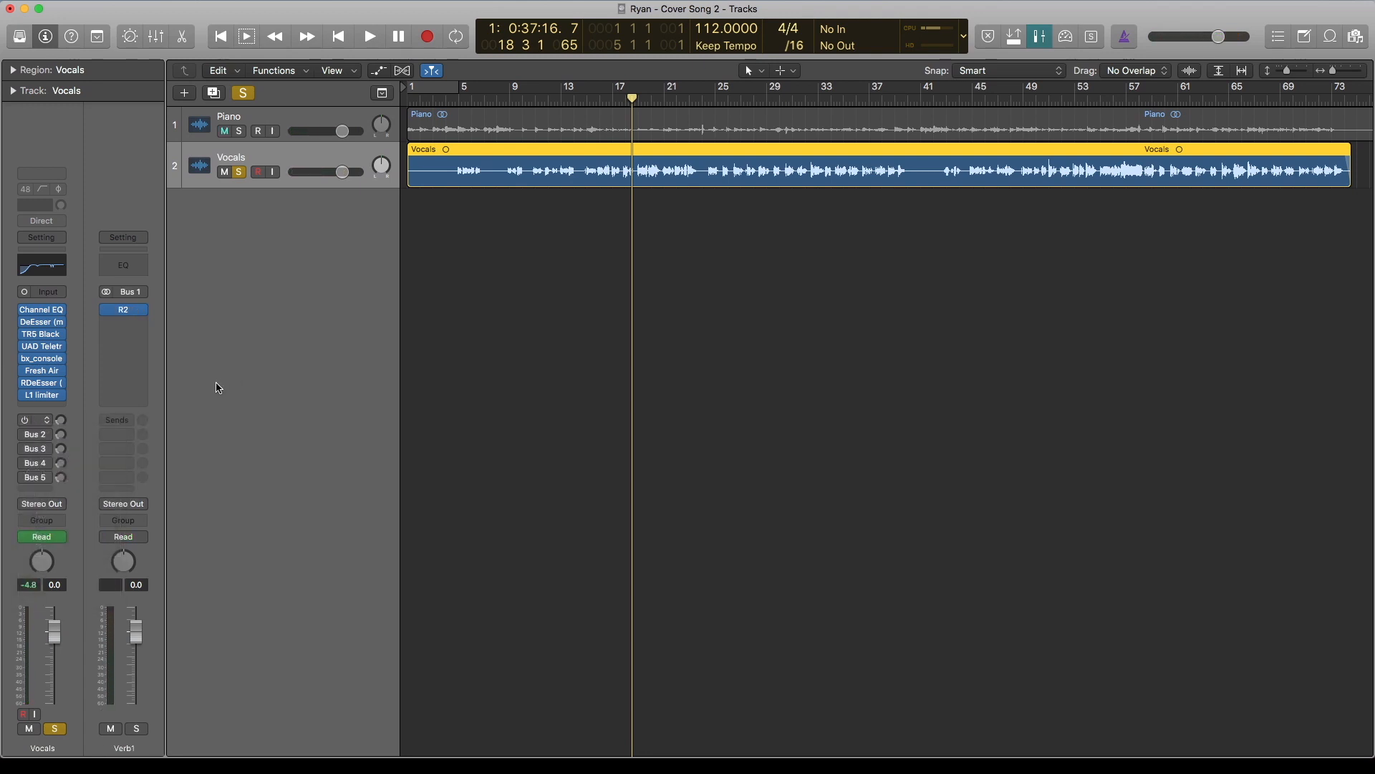
pyautogui.click(126, 314)
pyautogui.moveTo(341, 24); pyautogui.dragTo(512, 70)
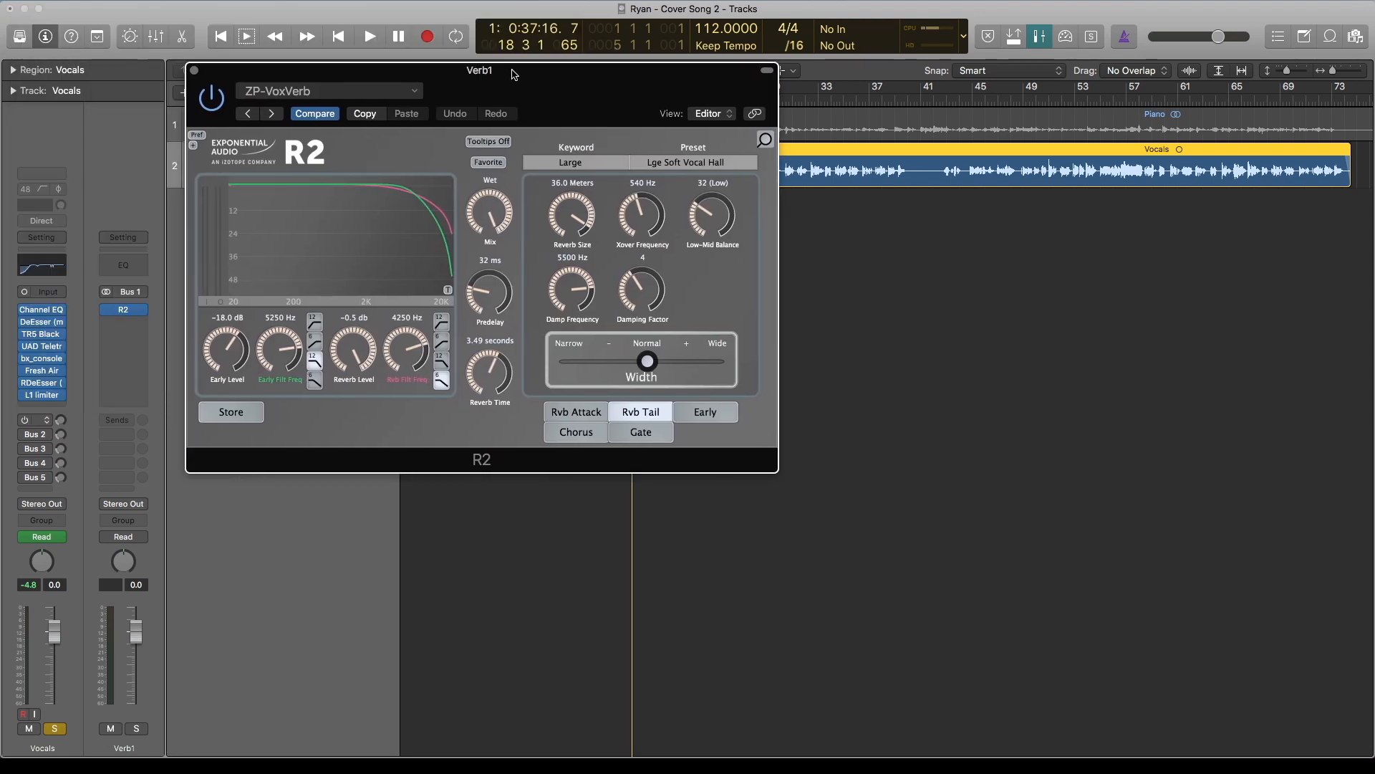
pyautogui.click(195, 71)
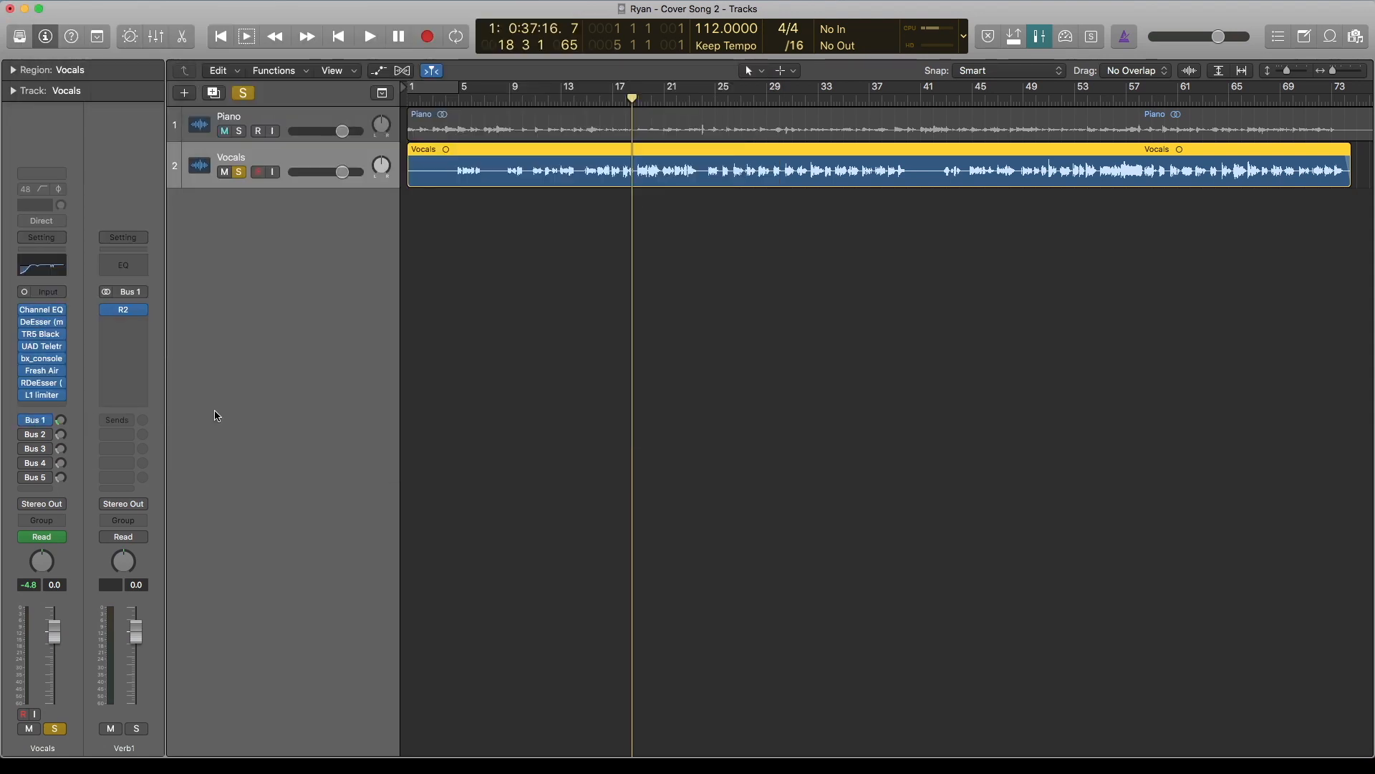
pyautogui.press('space')
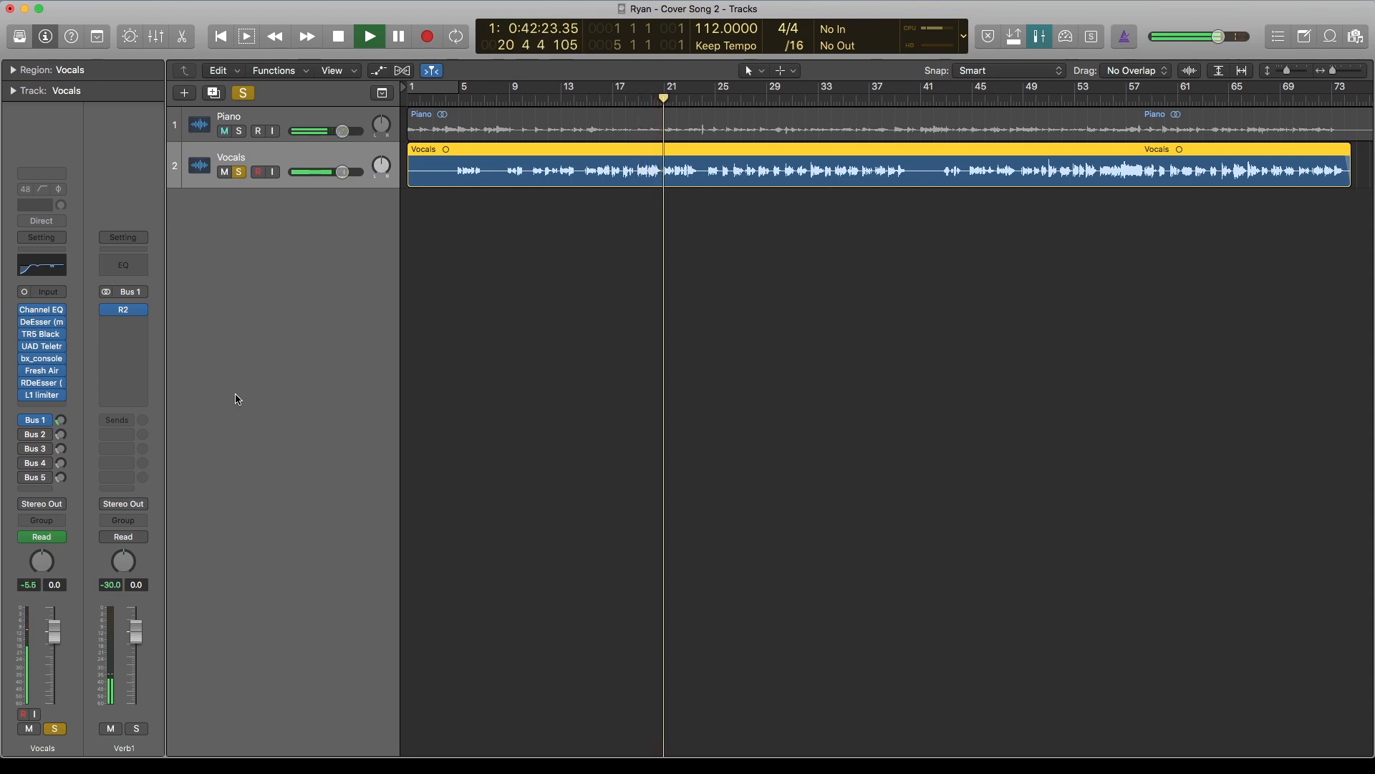
pyautogui.press('space')
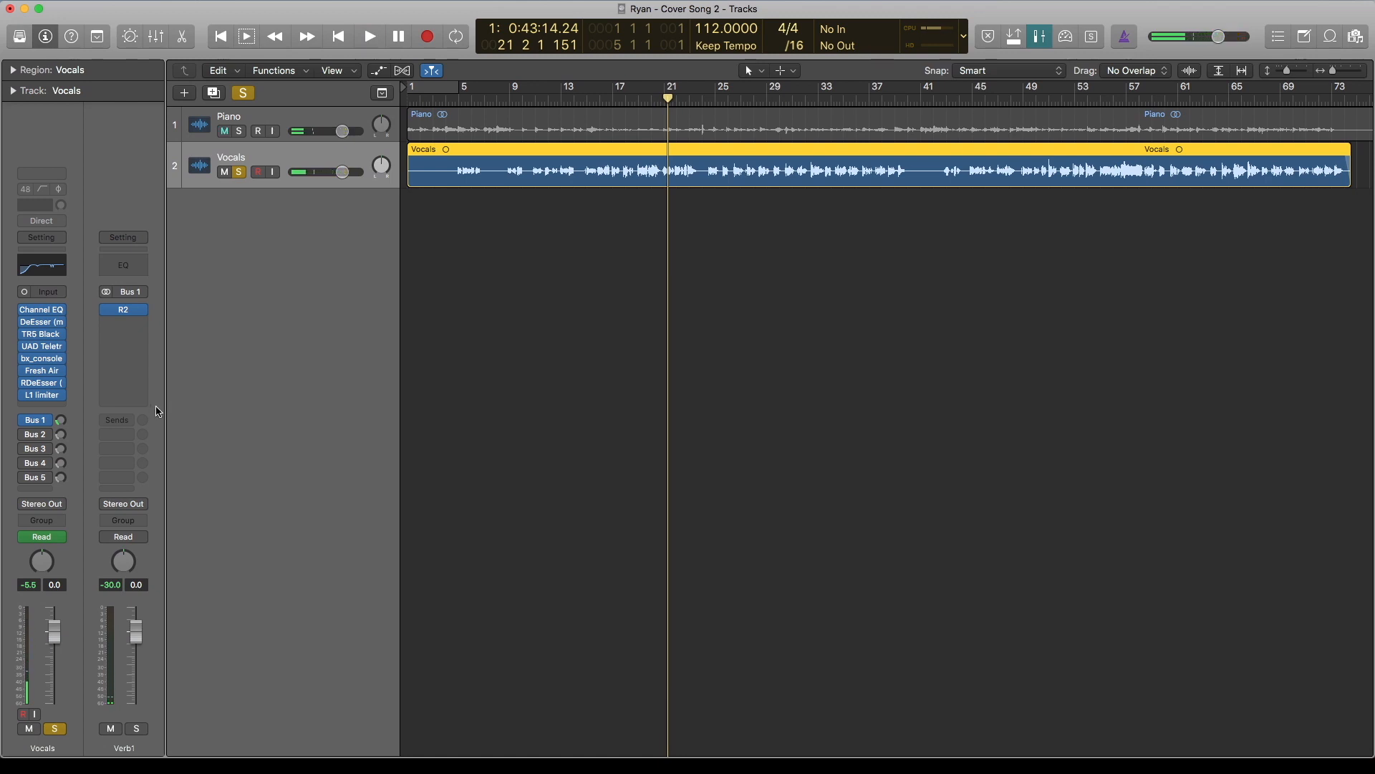
# Enable the Bus 2 send to Verb2 on the Vocals track and inspect its TSAR-1R Reverb settings.
pyautogui.click(45, 435)
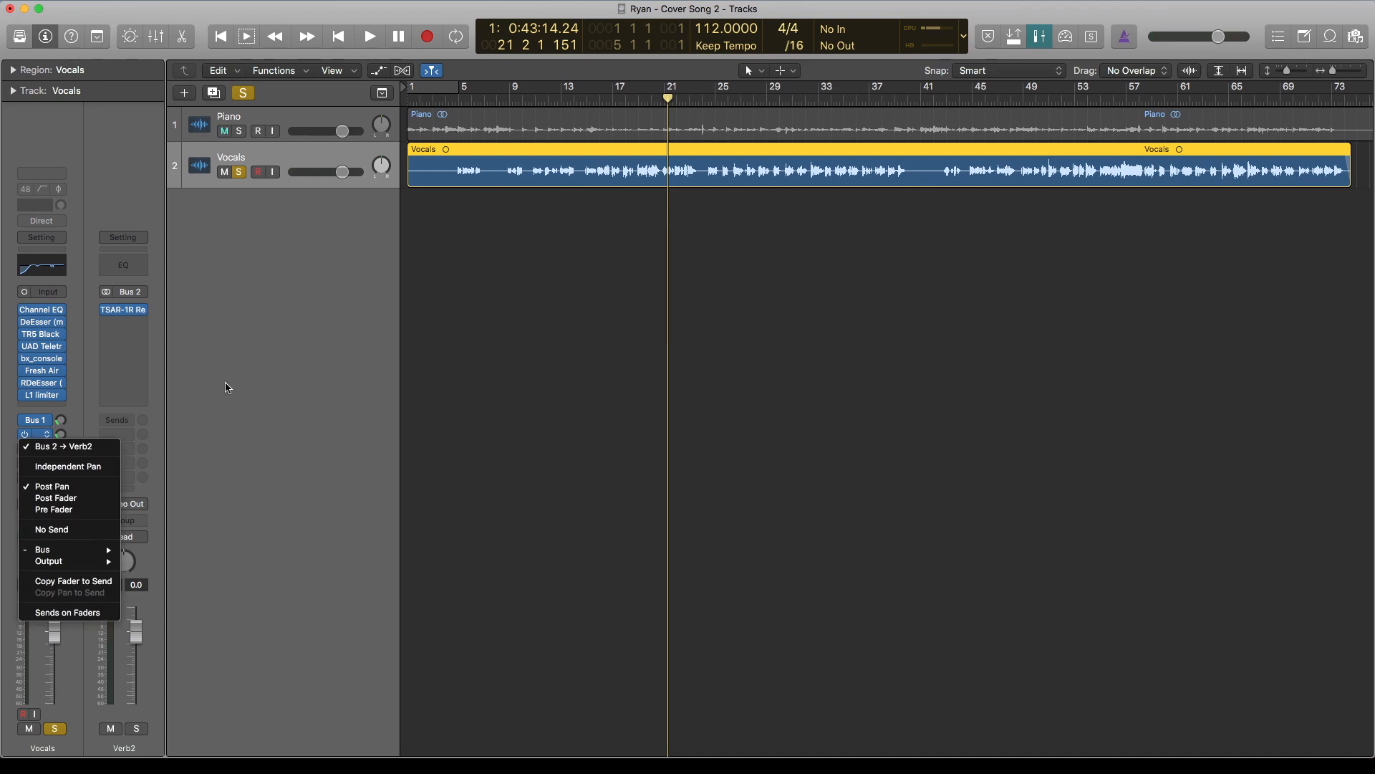
pyautogui.click(122, 314)
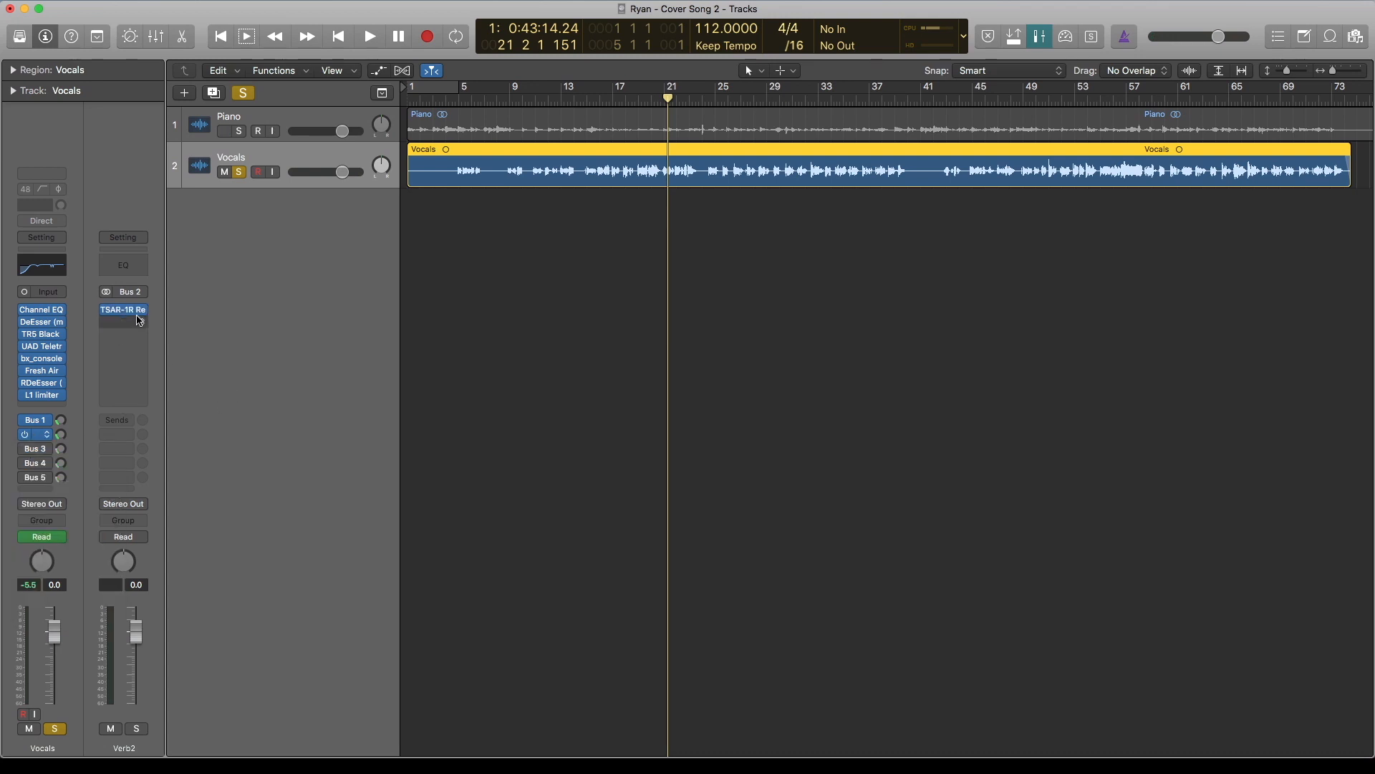
pyautogui.click(126, 312)
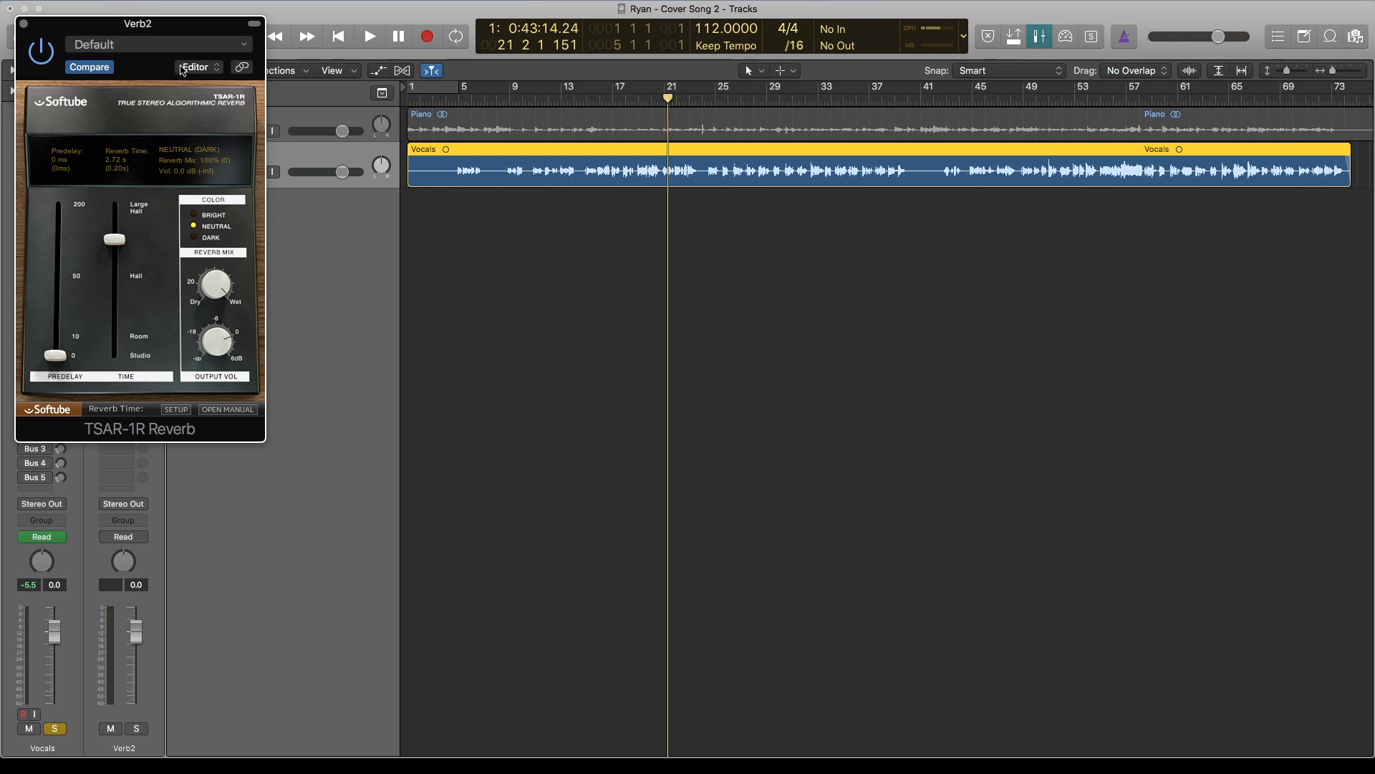
pyautogui.moveTo(178, 29); pyautogui.dragTo(670, 113)
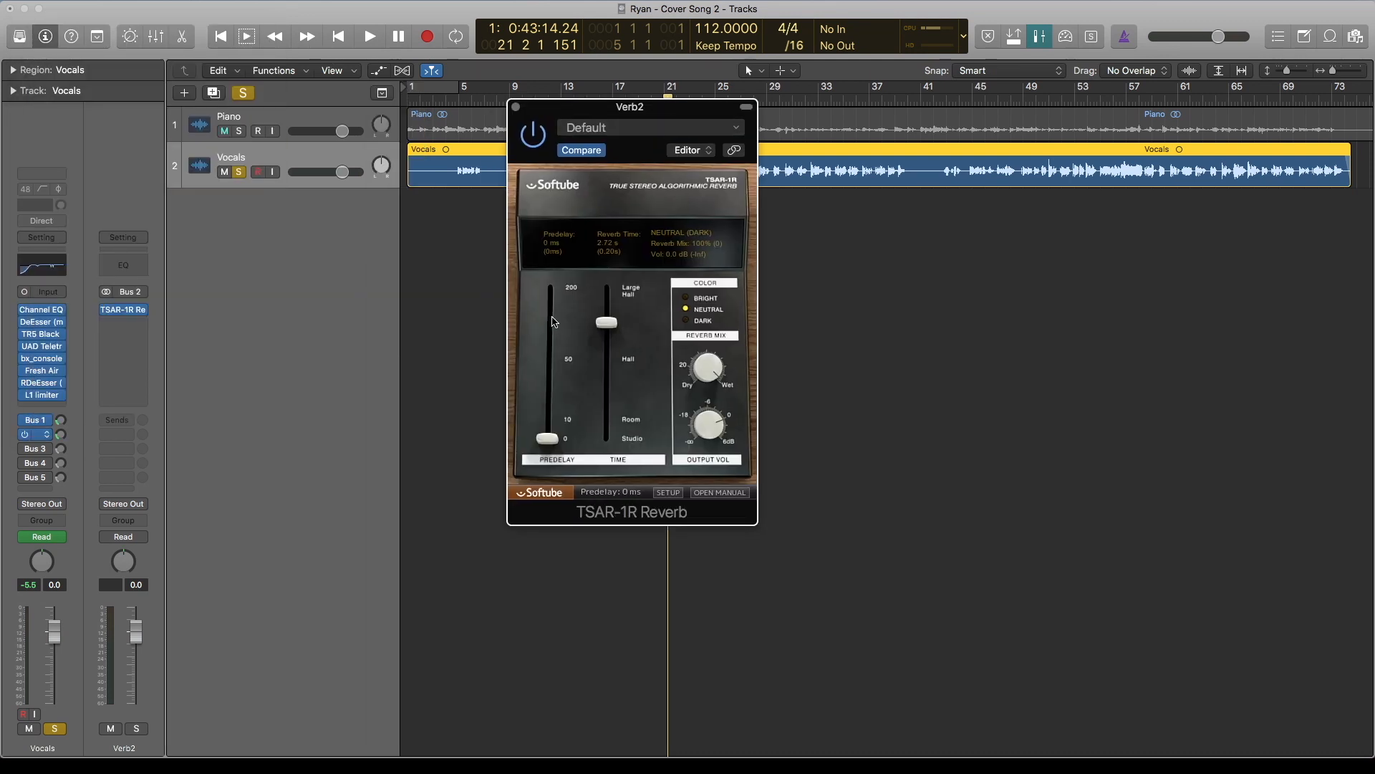
pyautogui.click(516, 107)
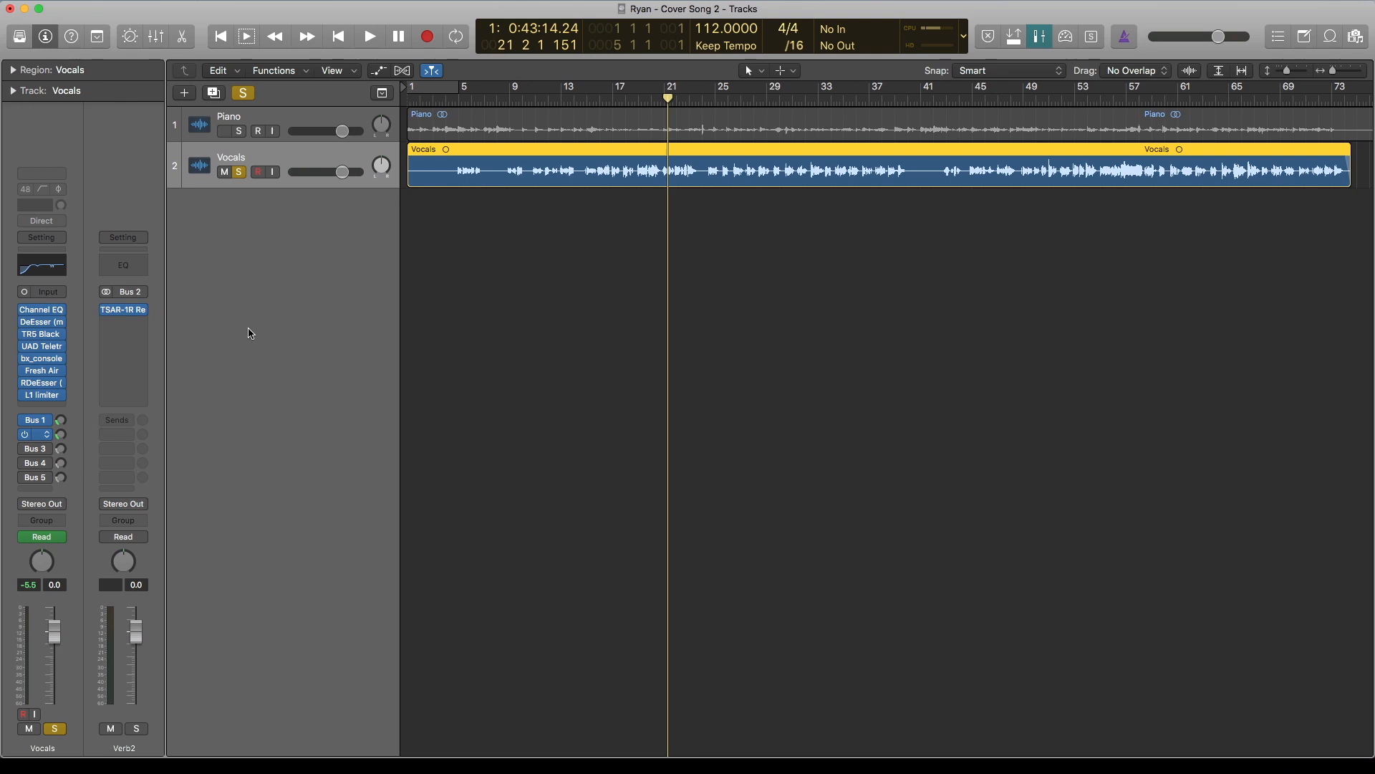
# Audition the soloed vocal from bar 21 with its Bus 2 reverb send enabled.
pyautogui.press('space')
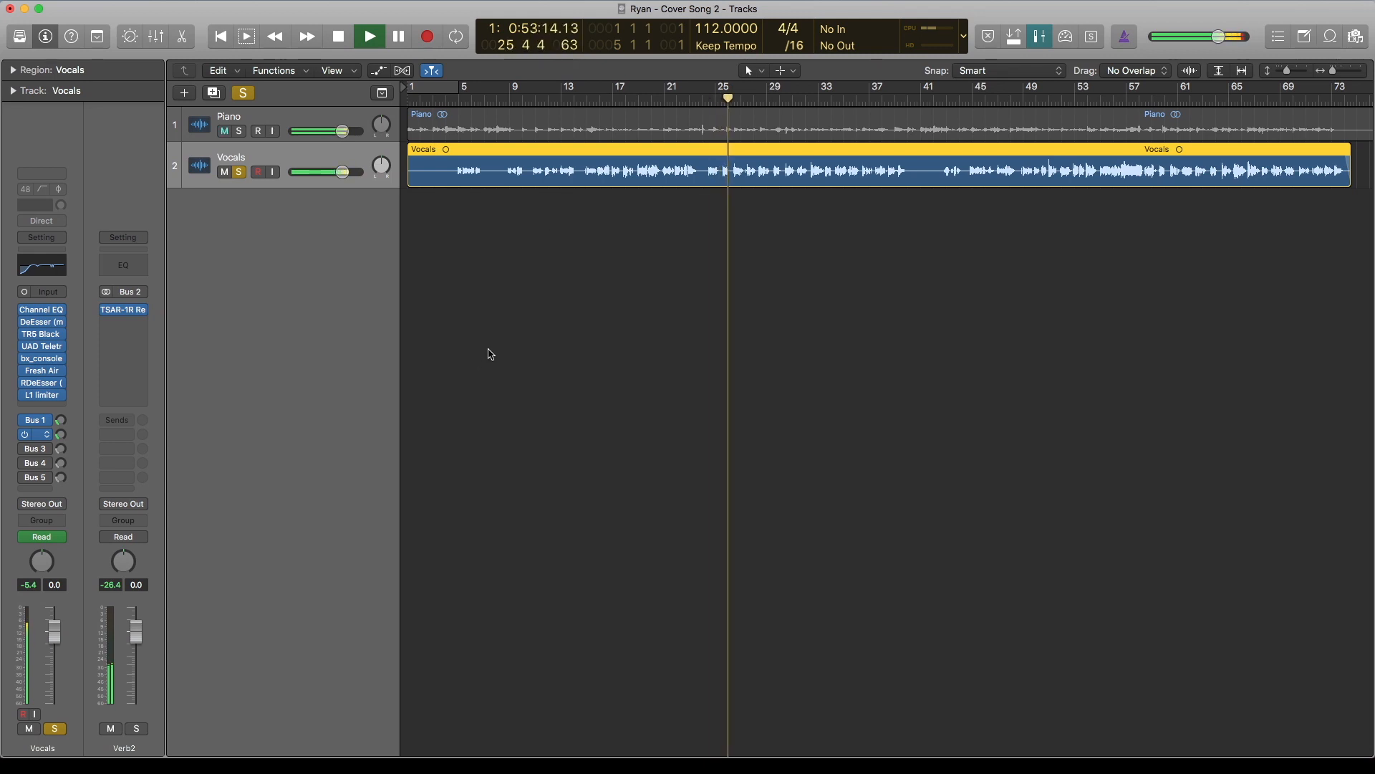
pyautogui.press('space')
# Inspect the H-Delay and Sample Delay plug-ins on the Bus 3 quarter-note delay channel, arranging both windows side by side.
pyautogui.click(44, 454)
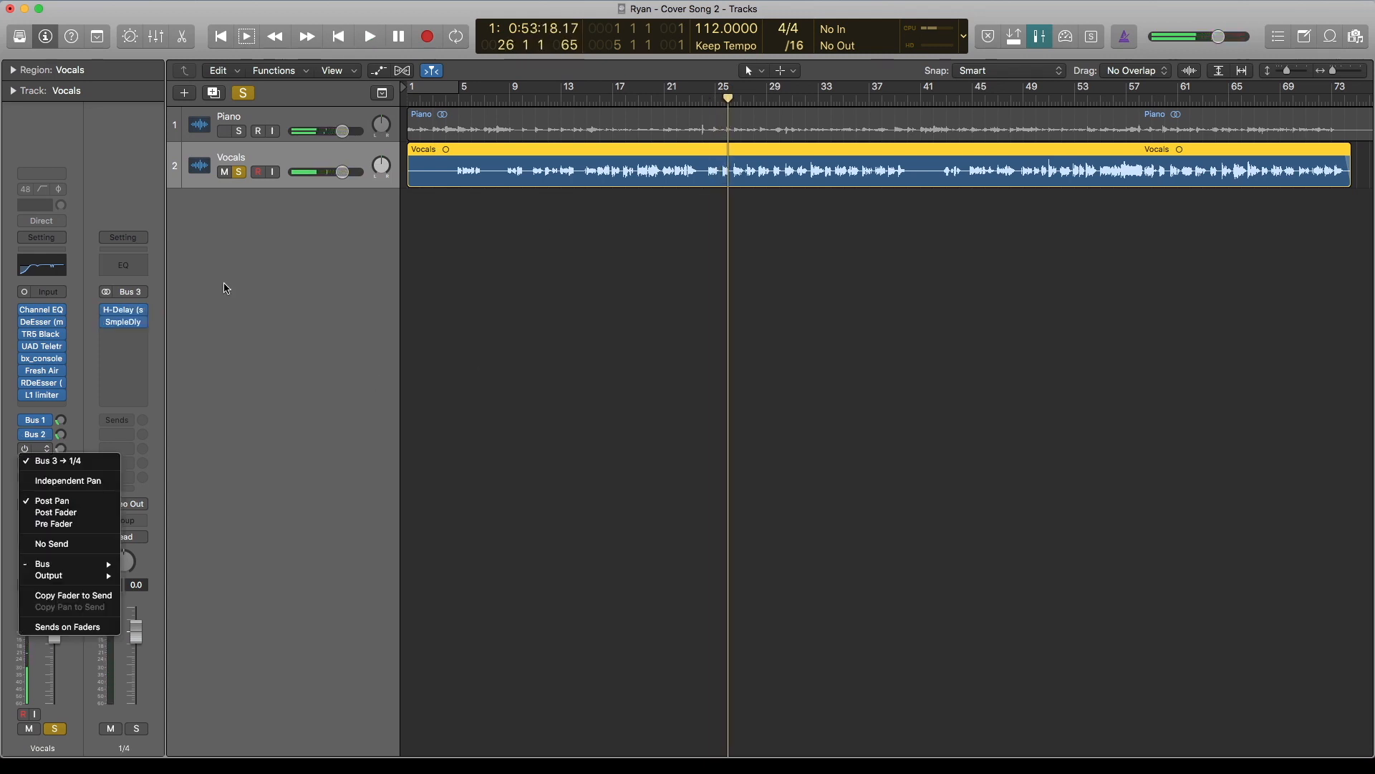
pyautogui.click(126, 316)
pyautogui.click(124, 314)
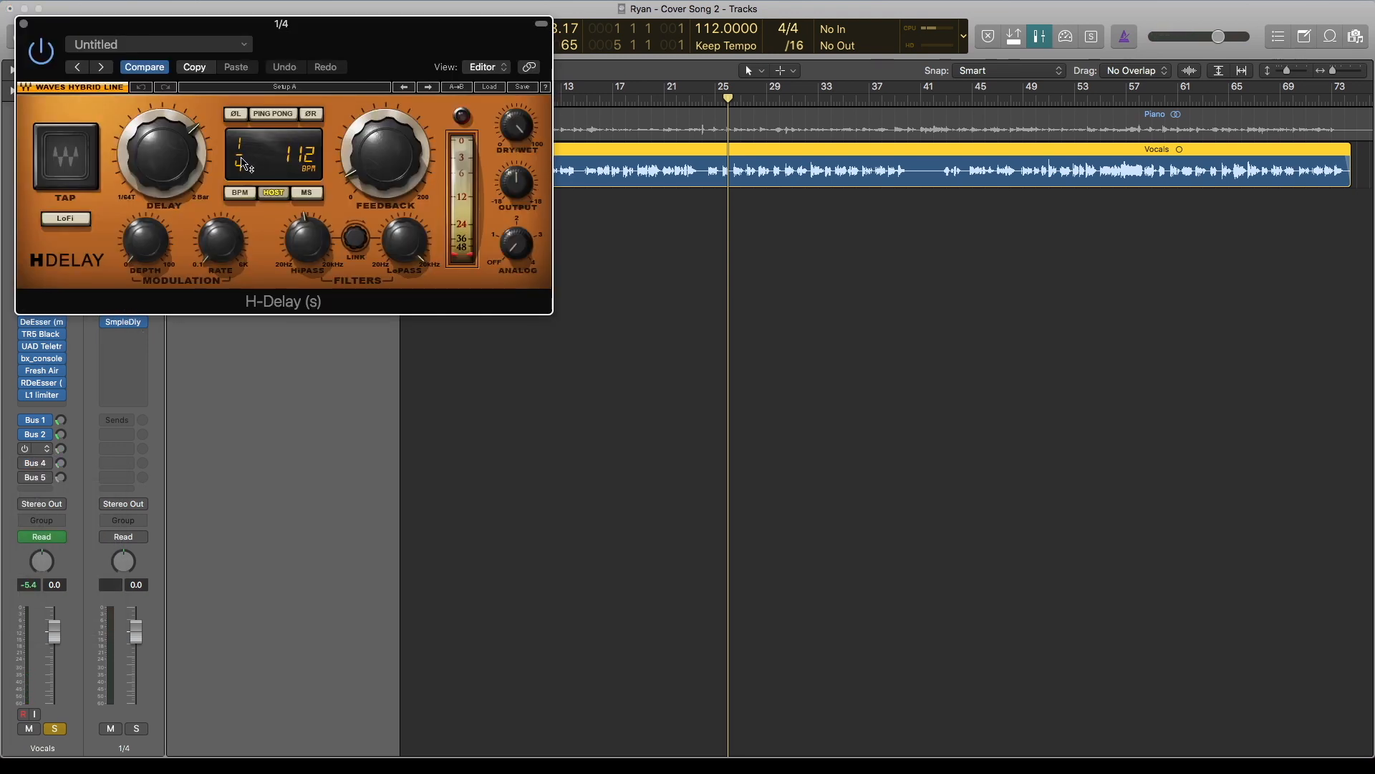
pyautogui.moveTo(139, 24); pyautogui.dragTo(613, 177)
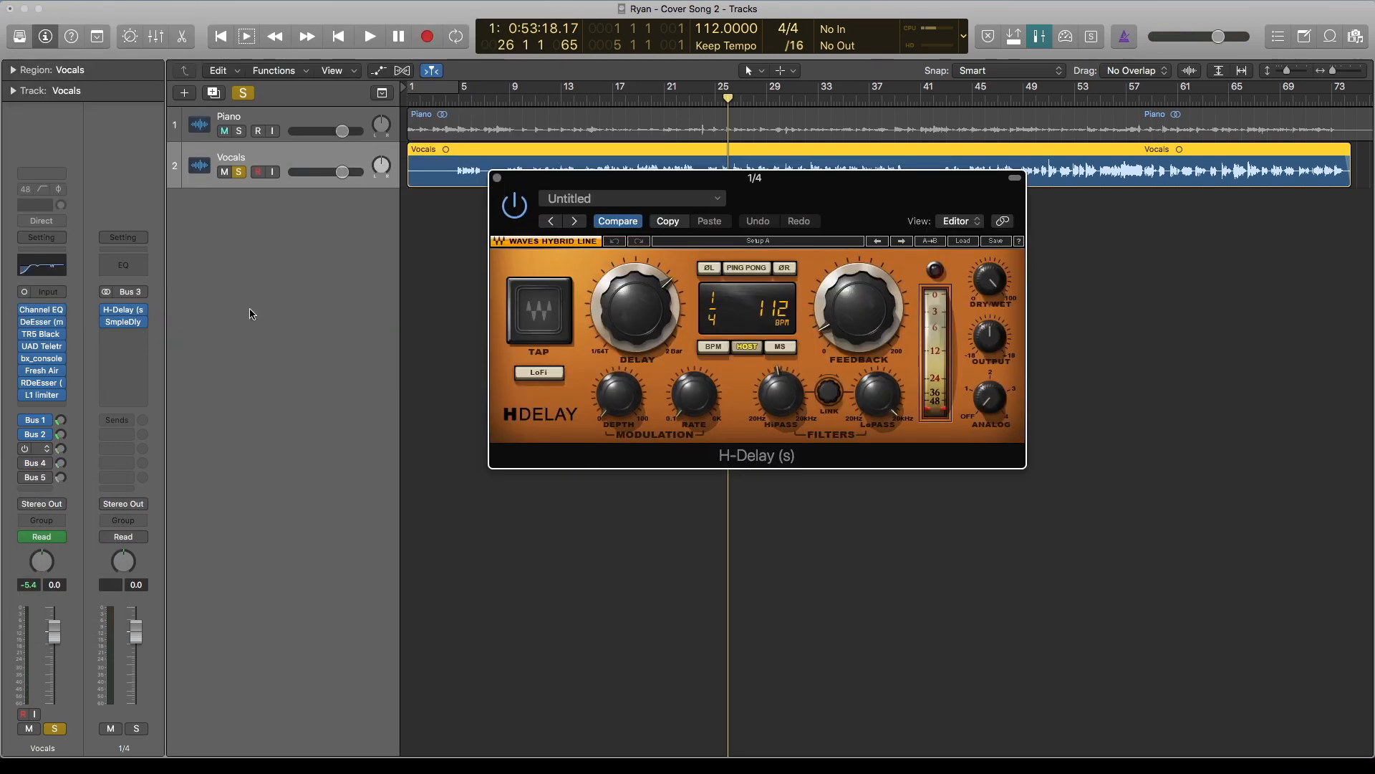
pyautogui.click(125, 323)
pyautogui.moveTo(203, 15); pyautogui.dragTo(553, 289)
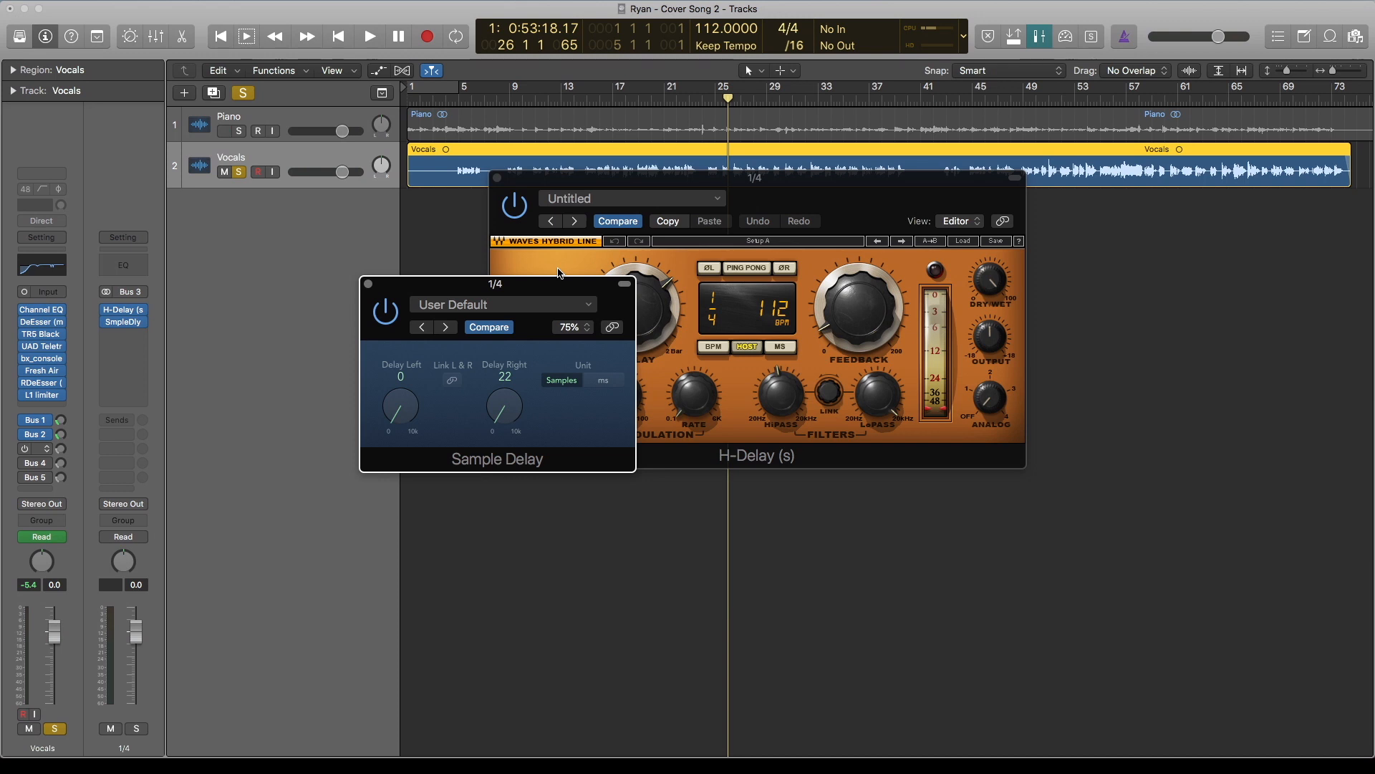
pyautogui.moveTo(533, 178); pyautogui.dragTo(698, 314)
# Play the soloed vocal and enable its Bus 3 send to hear the quarter-note delay.
pyautogui.press('space')
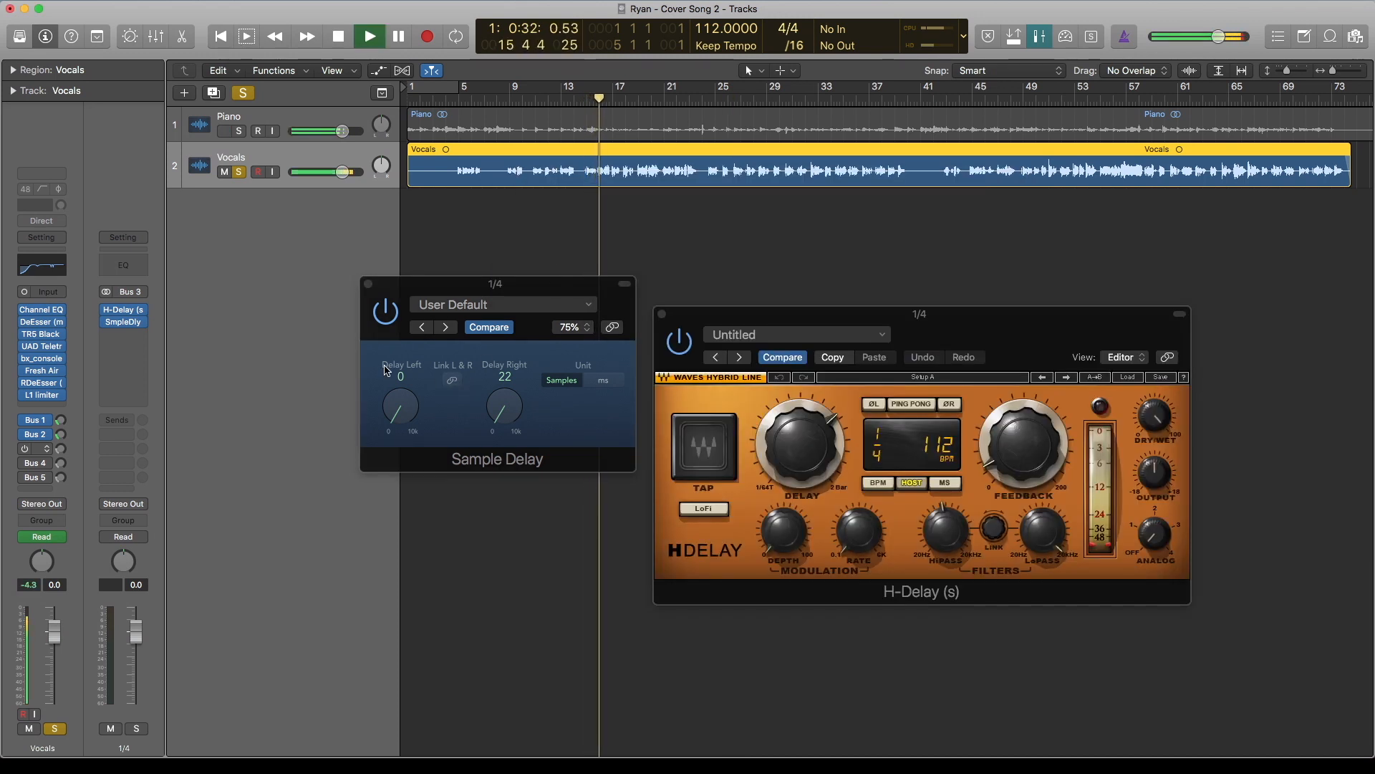
pyautogui.click(25, 450)
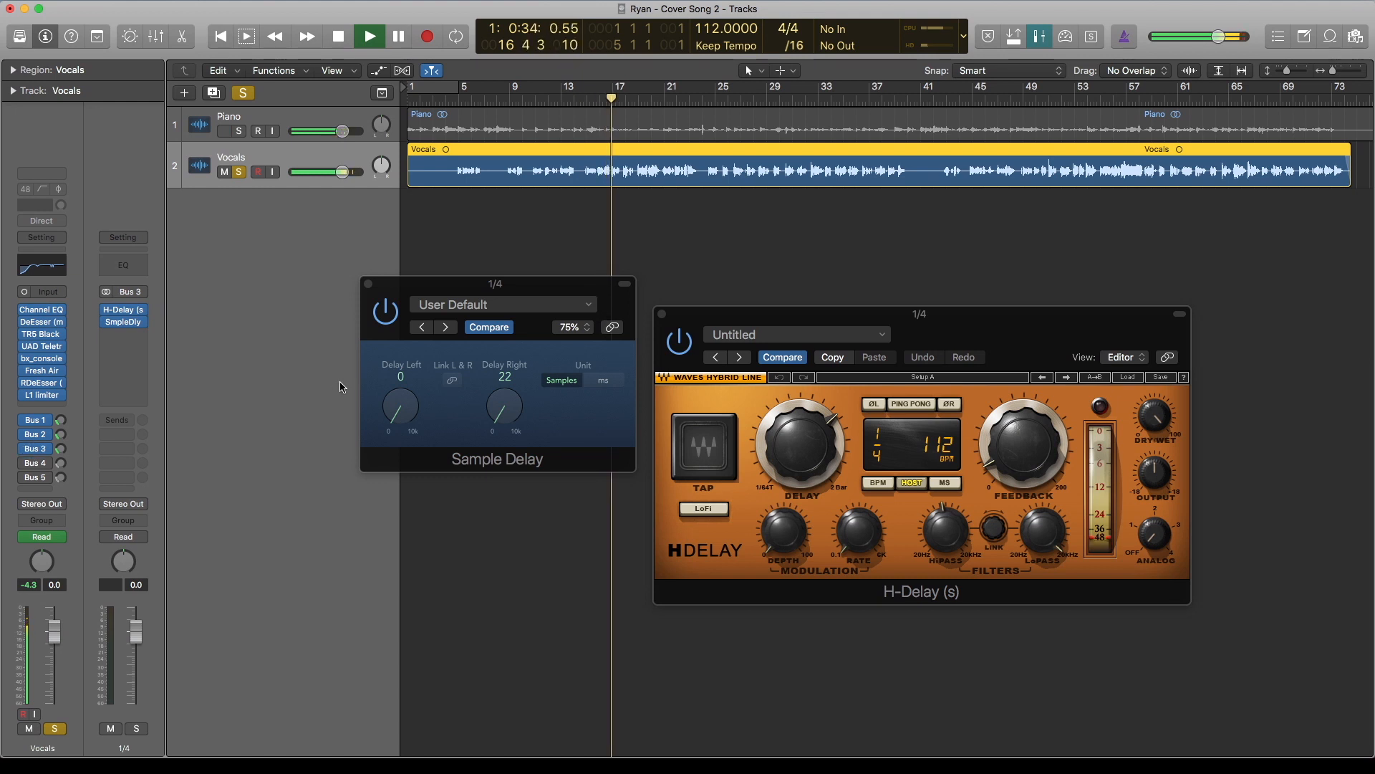
# Bypass and re-enable the Sample Delay during playback to compare the sound, and switch its unit to ms.
pyautogui.click(385, 317)
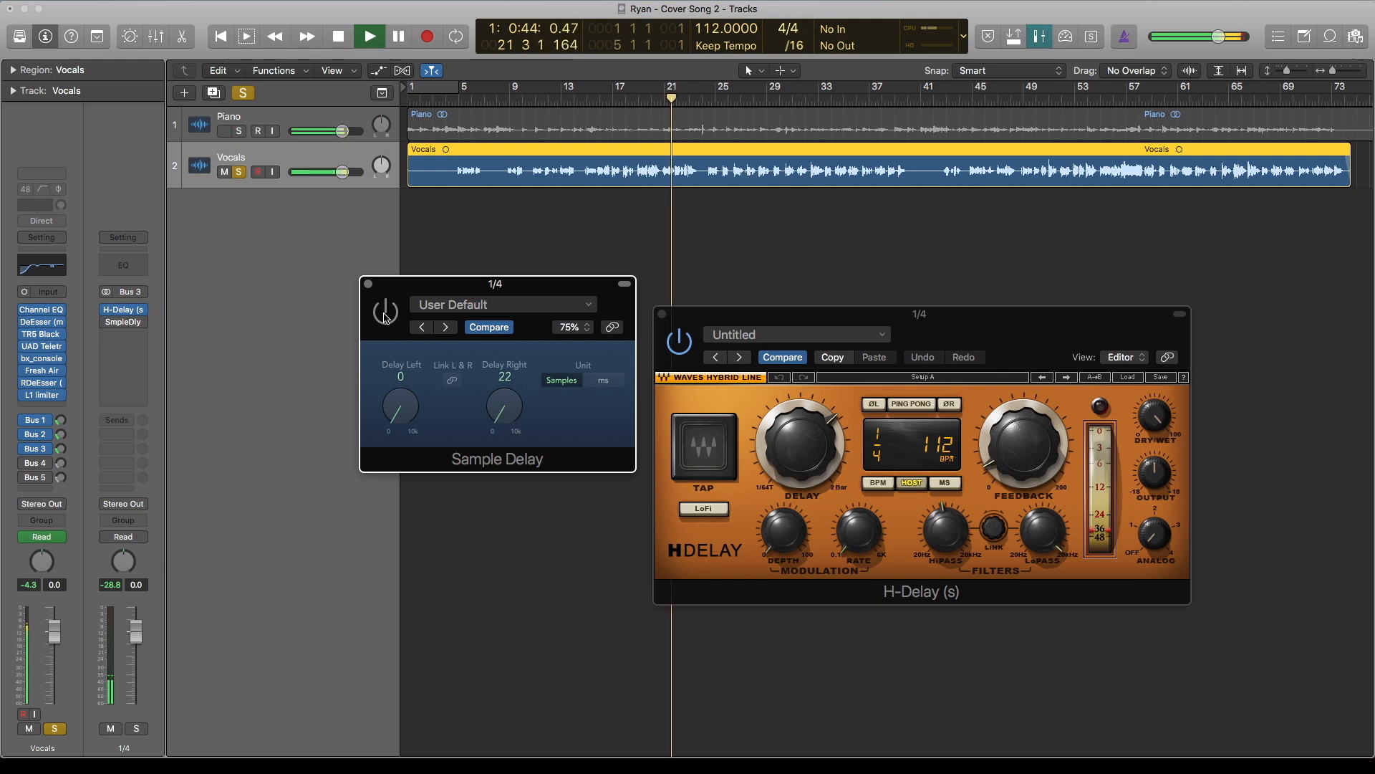
pyautogui.click(384, 318)
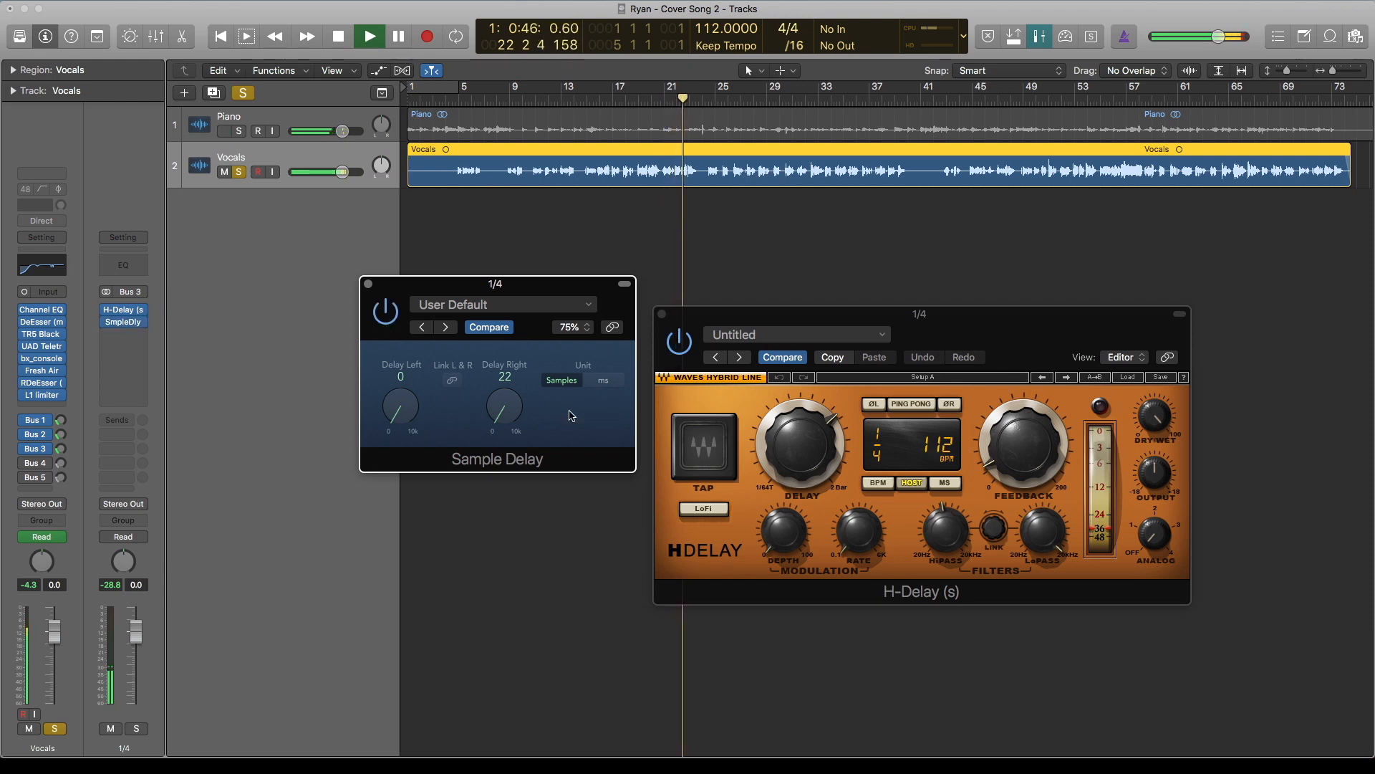
pyautogui.click(604, 381)
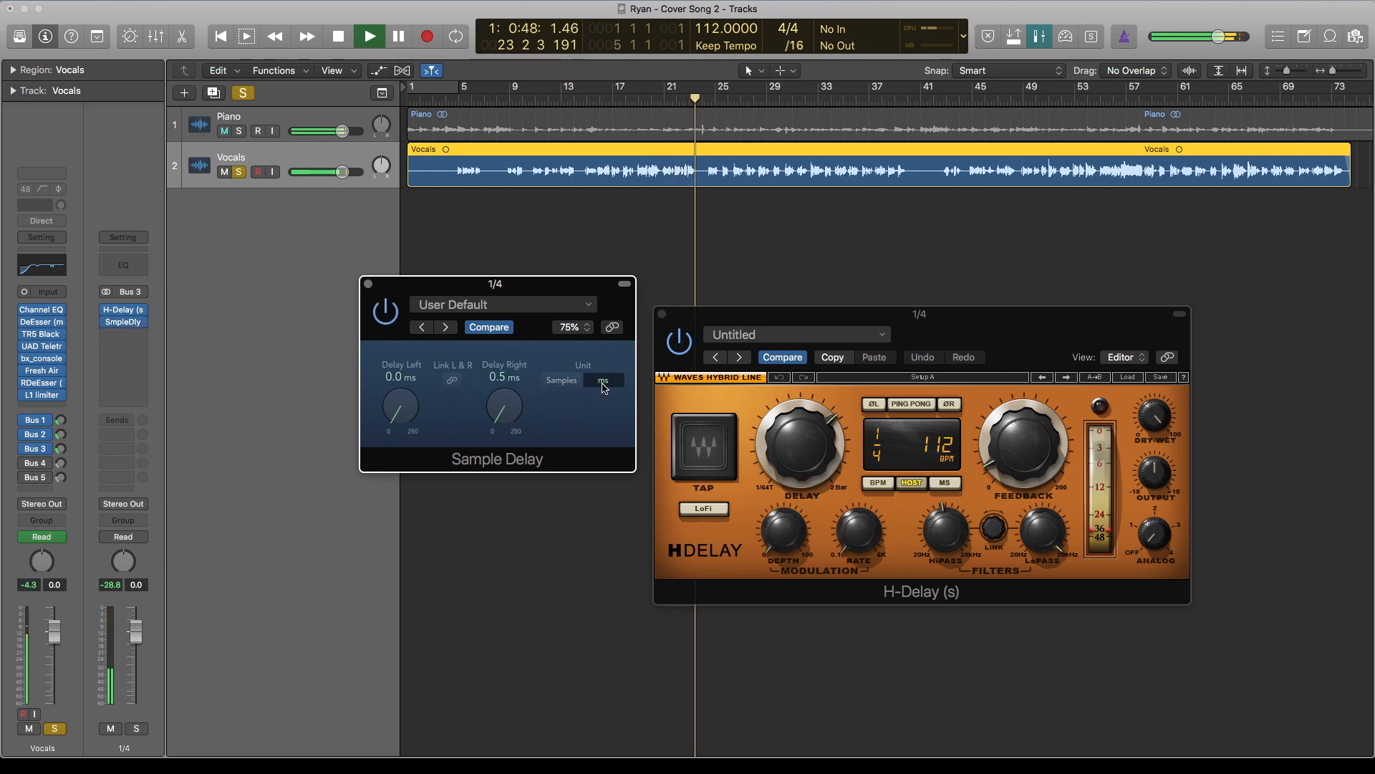
pyautogui.press('space')
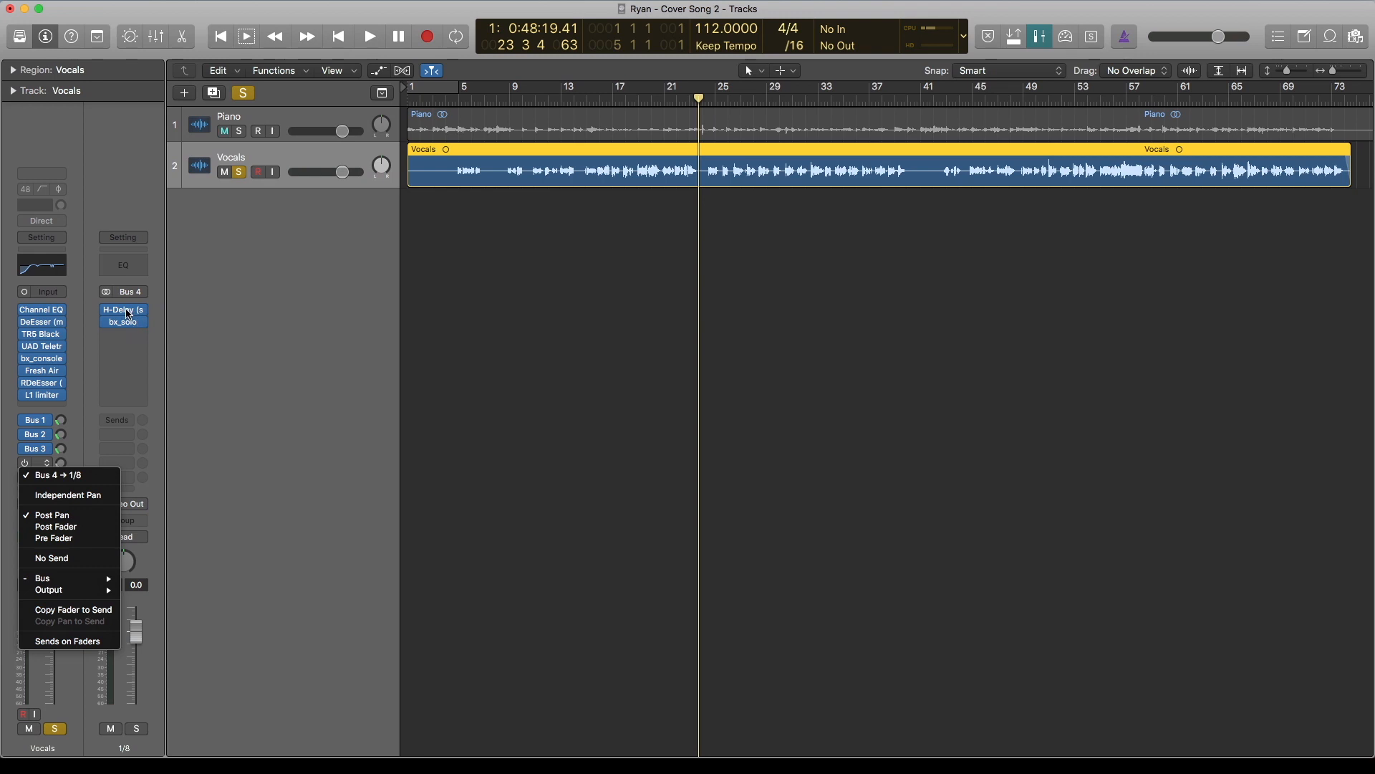
# Inspect the H-Delay and bx_solo plug-ins on the Bus 4 eighth-note delay channel, closing bx_solo when done.
pyautogui.click(125, 310)
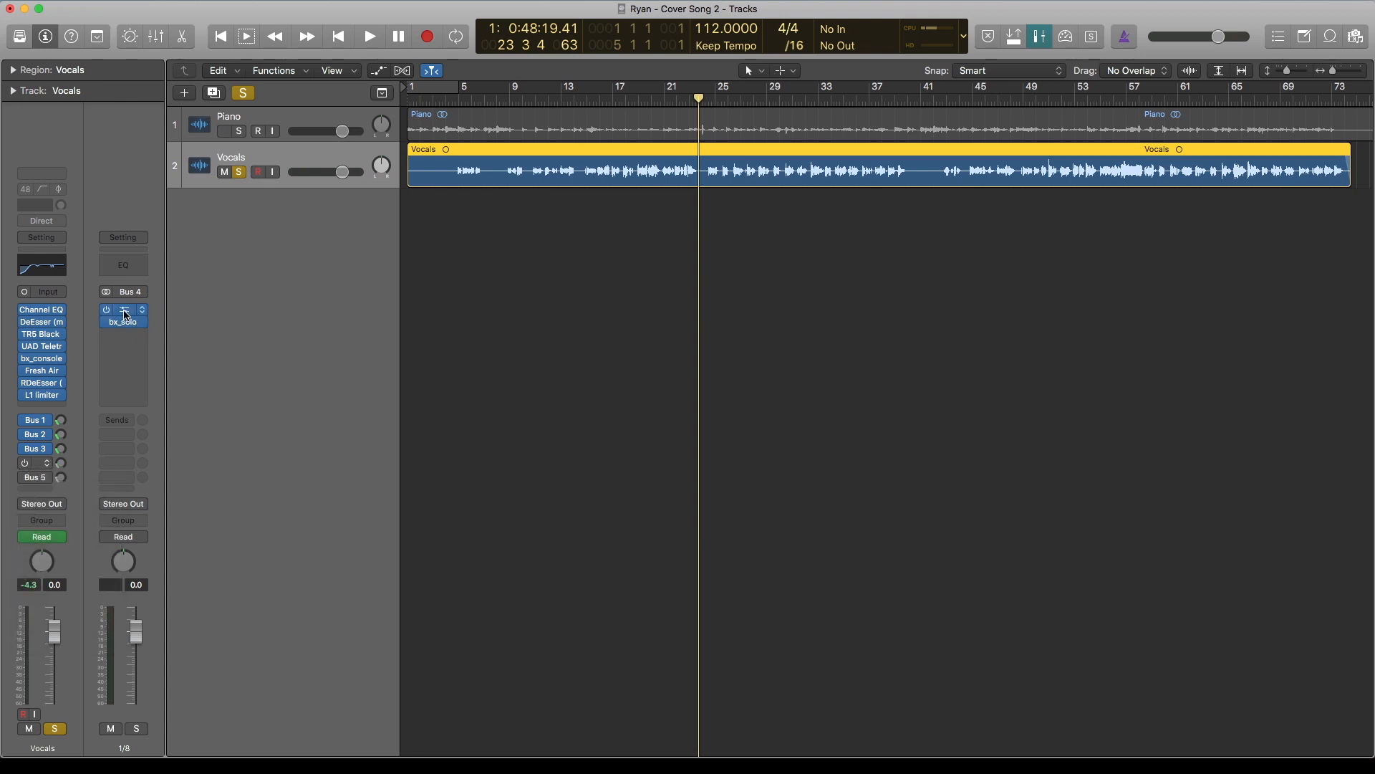
pyautogui.click(125, 315)
pyautogui.moveTo(293, 45); pyautogui.dragTo(1009, 294)
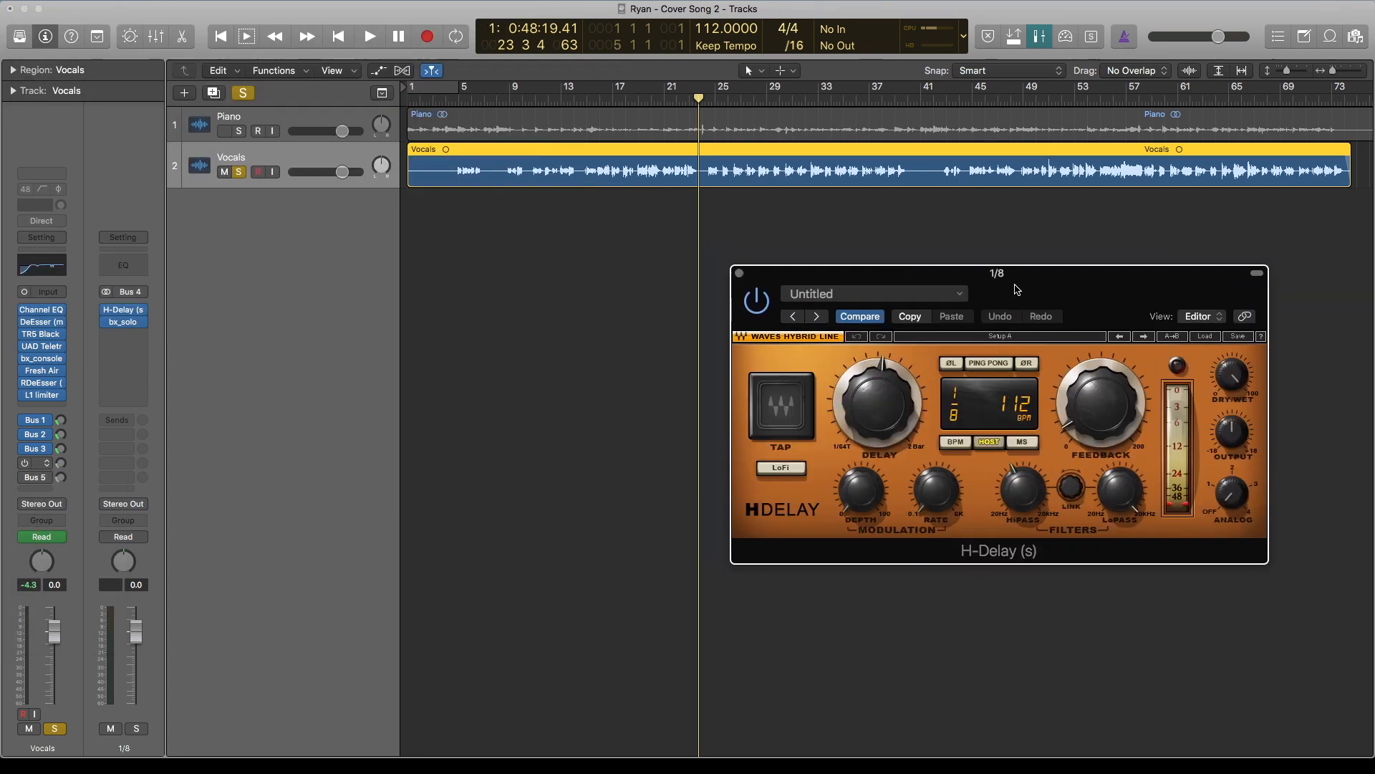
pyautogui.click(123, 321)
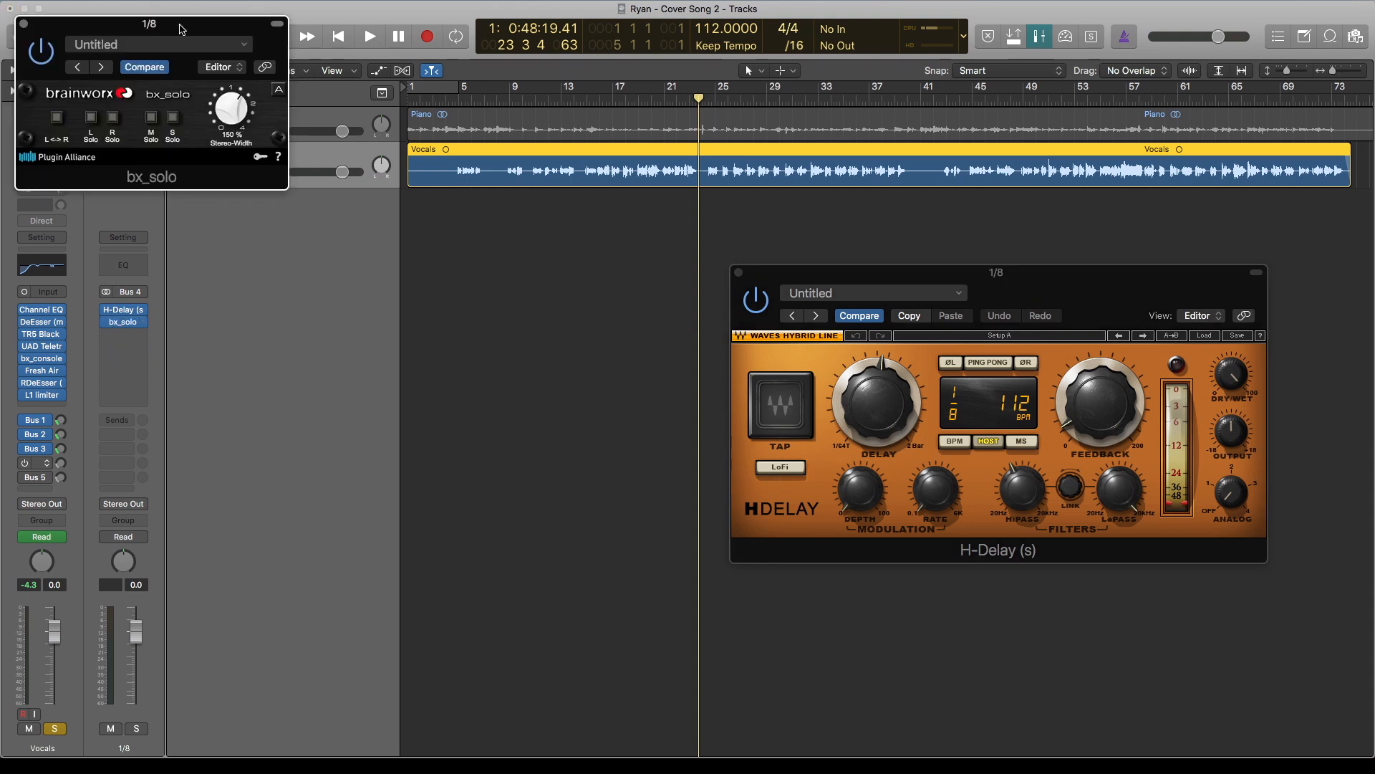
pyautogui.moveTo(181, 29); pyautogui.dragTo(550, 329)
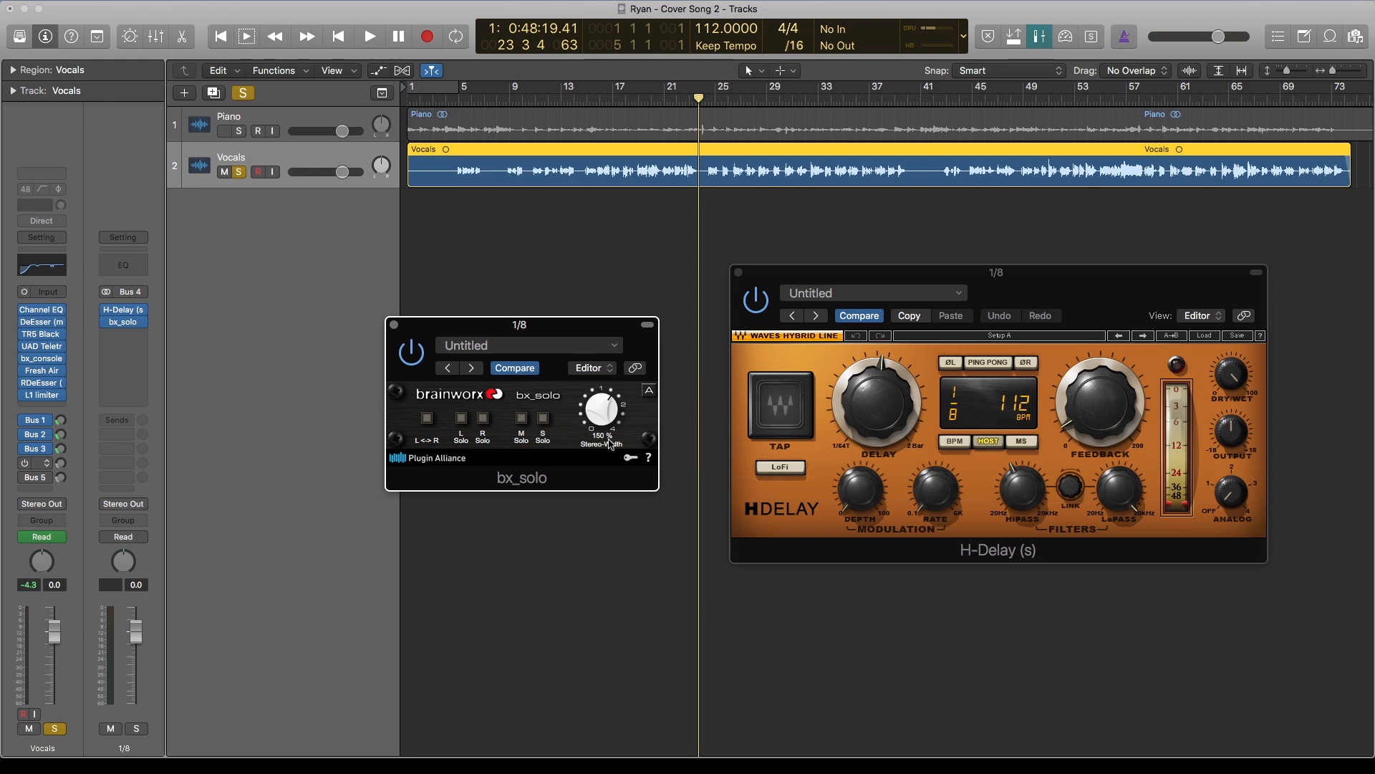
pyautogui.click(393, 326)
# Audition the soloed vocal with its Bus 4 send enabled and close the eighth-note H-Delay window.
pyautogui.press('space')
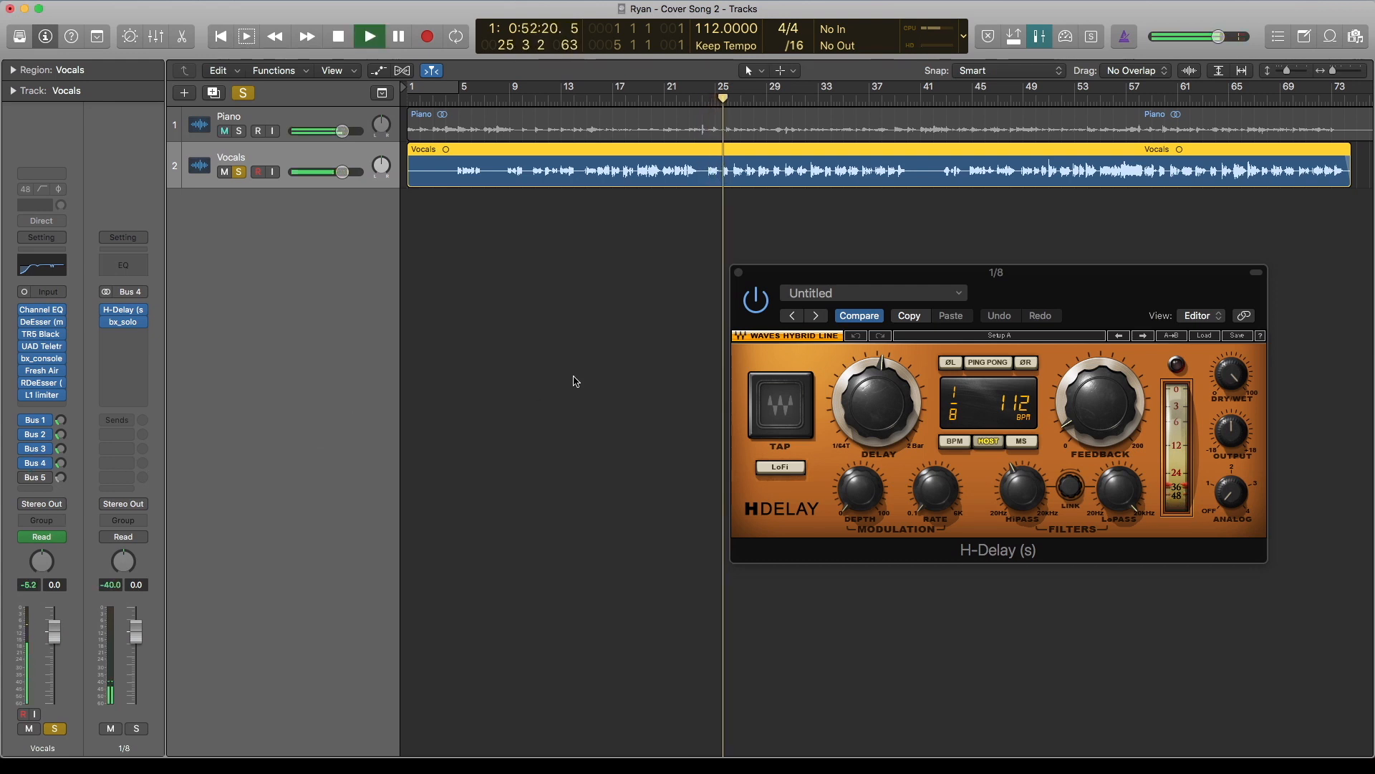
pyautogui.click(740, 273)
pyautogui.press('space')
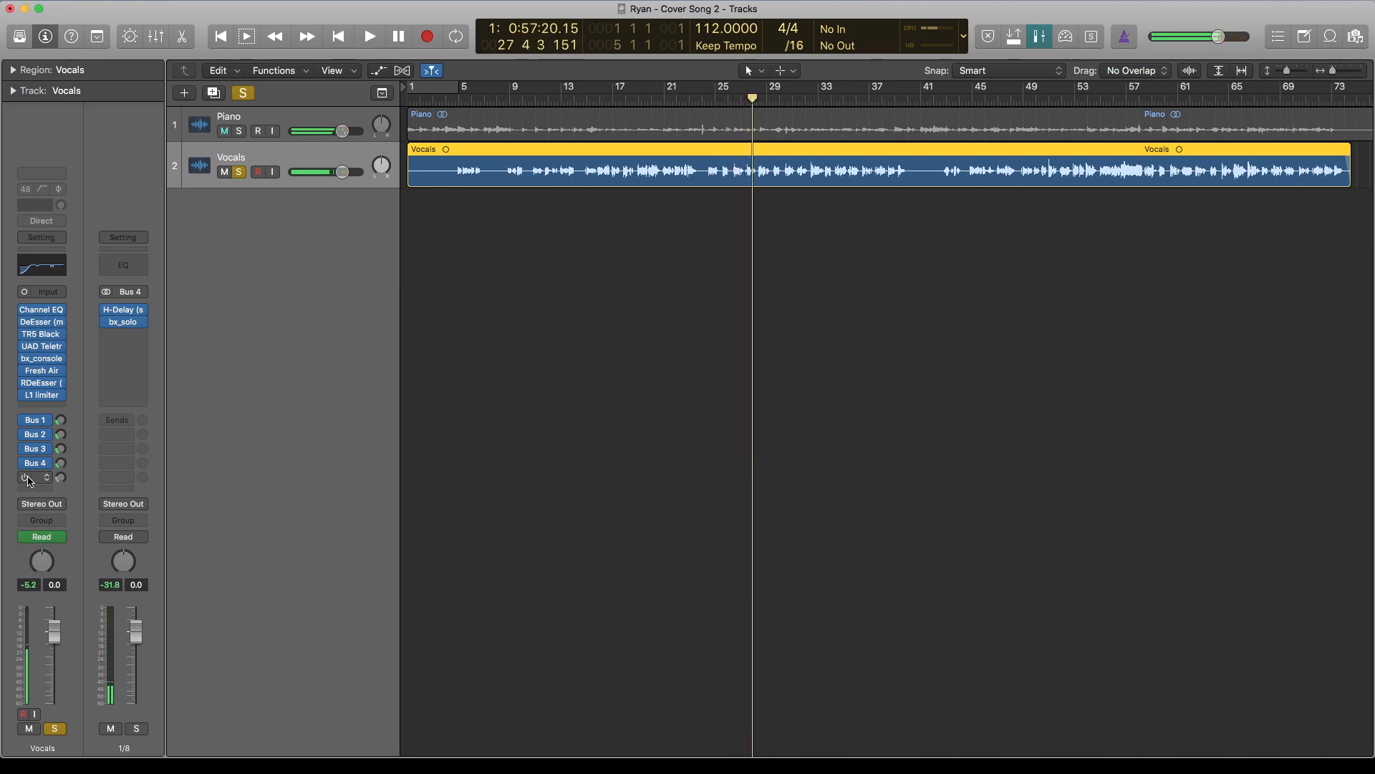
# Show the Bus 5 Flanger channel from the Vocals sends and inspect its Doubler2 plug-in.
pyautogui.click(28, 478)
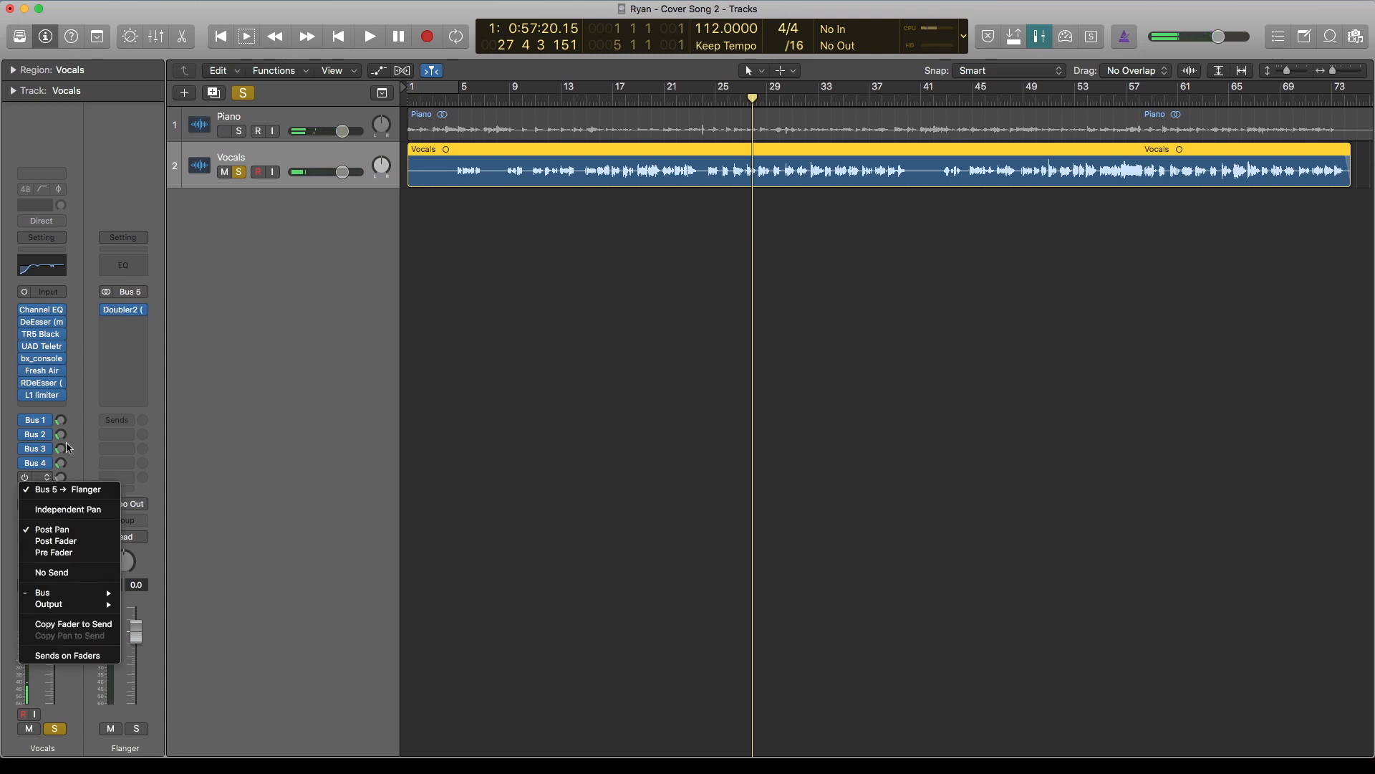
pyautogui.click(124, 313)
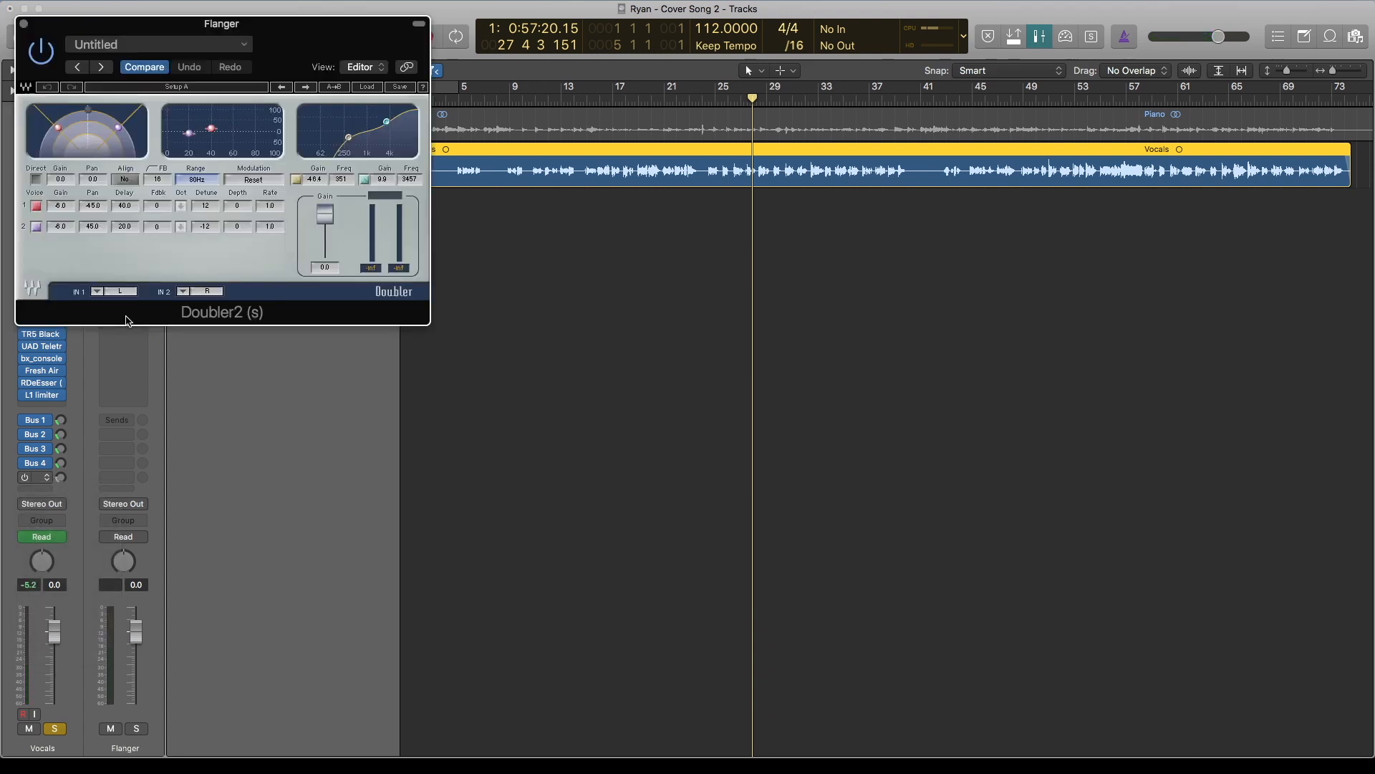
pyautogui.click(126, 315)
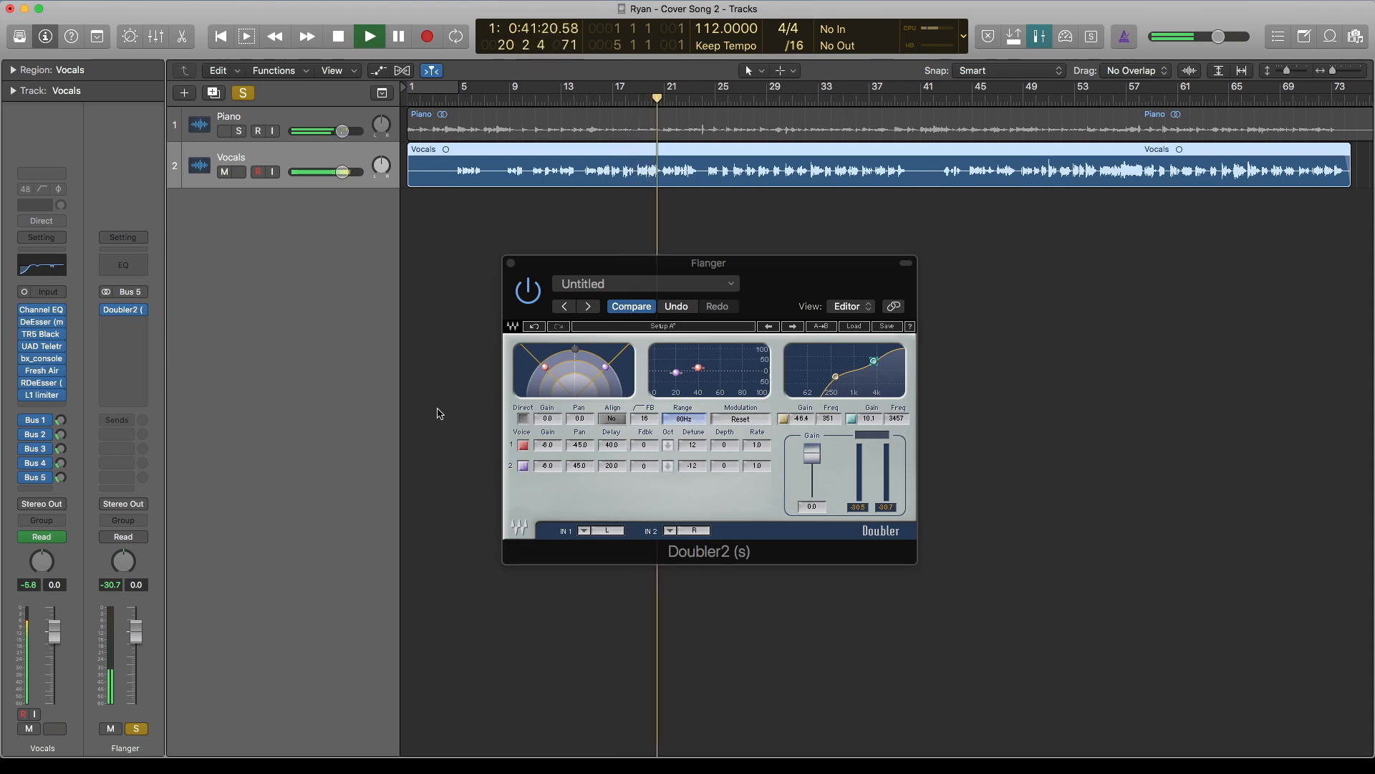
# Unsolo the Flanger channel and play the full mix with all the vocal plug-ins and sends enabled.
pyautogui.press('space')
pyautogui.click(136, 729)
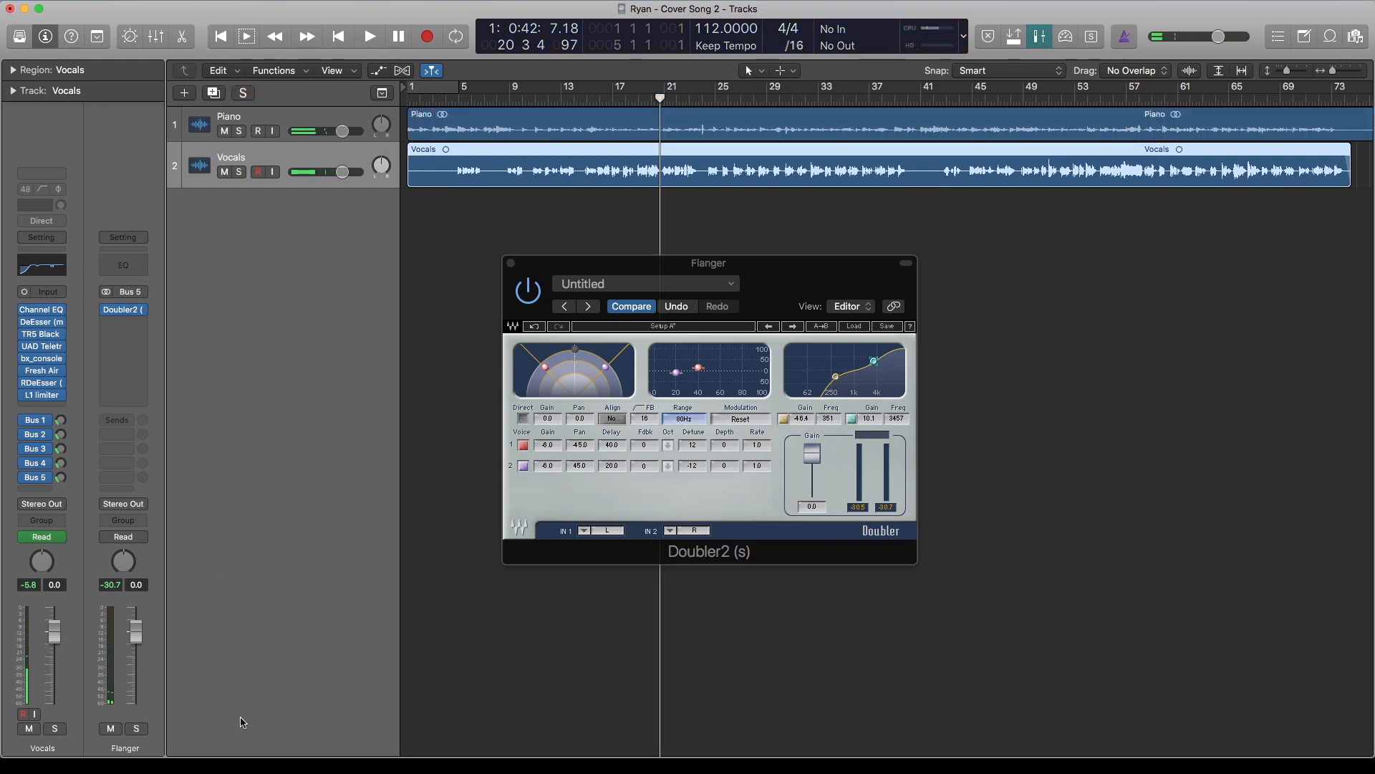
pyautogui.press('space')
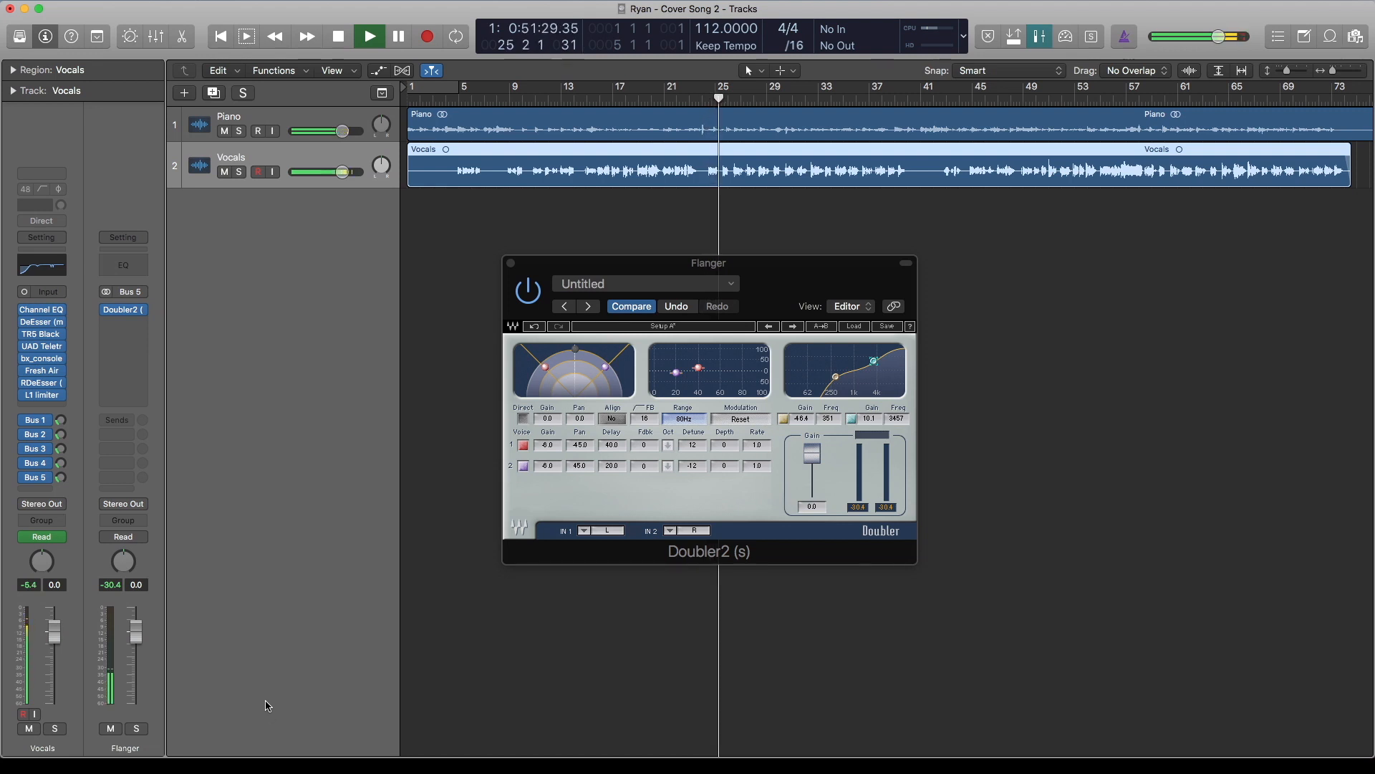
# Bypass all insert plug-ins and bus sends on the Vocals track during playback to hear the unprocessed vocal.
pyautogui.moveTo(25, 313)
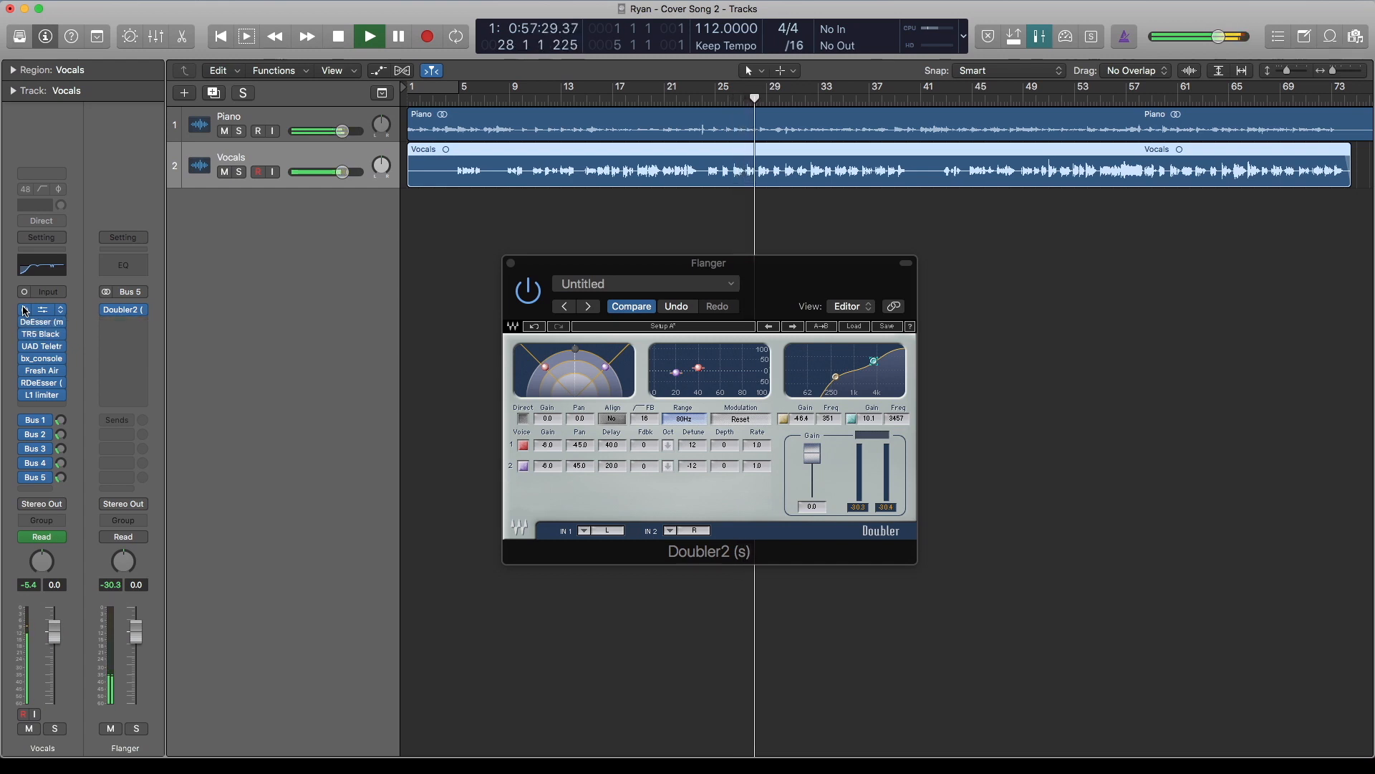
pyautogui.moveTo(25, 311); pyautogui.dragTo(39, 498)
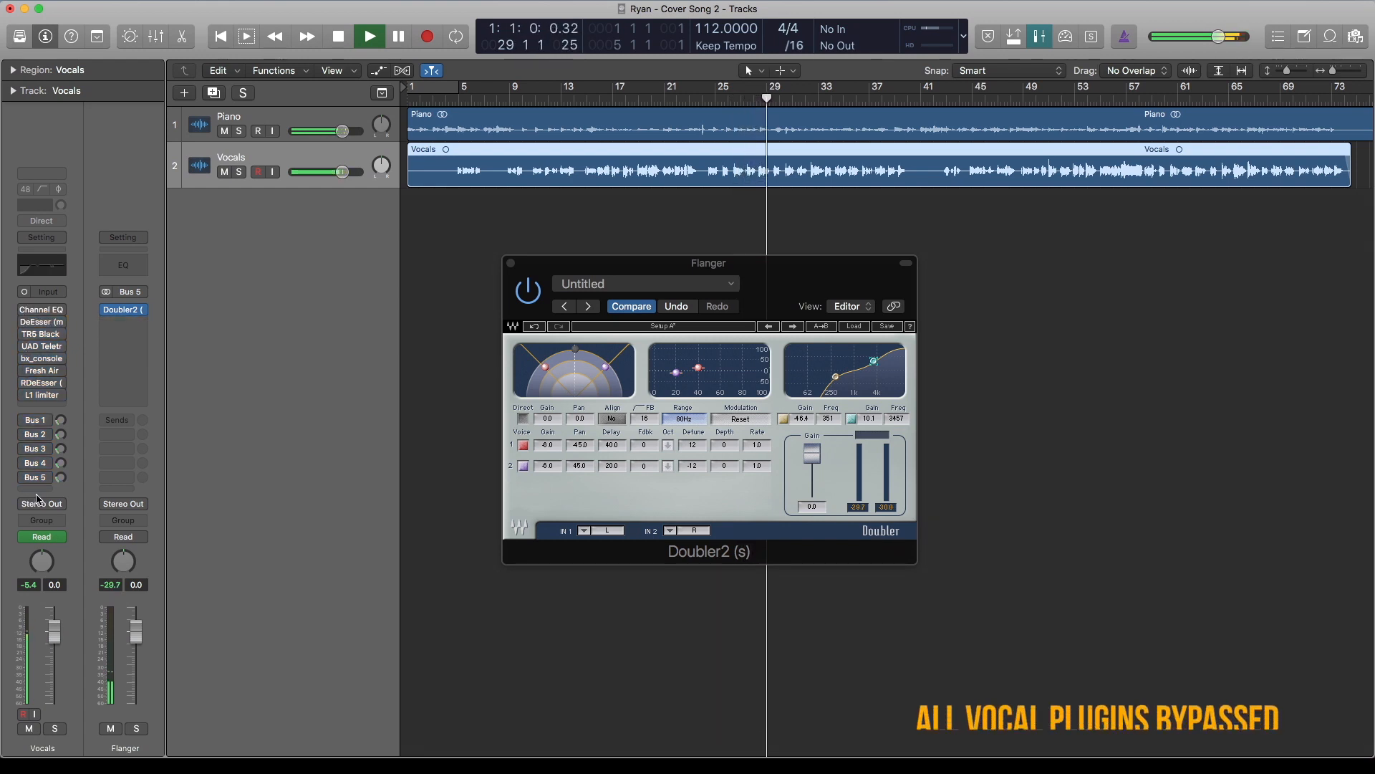
pyautogui.click(299, 122)
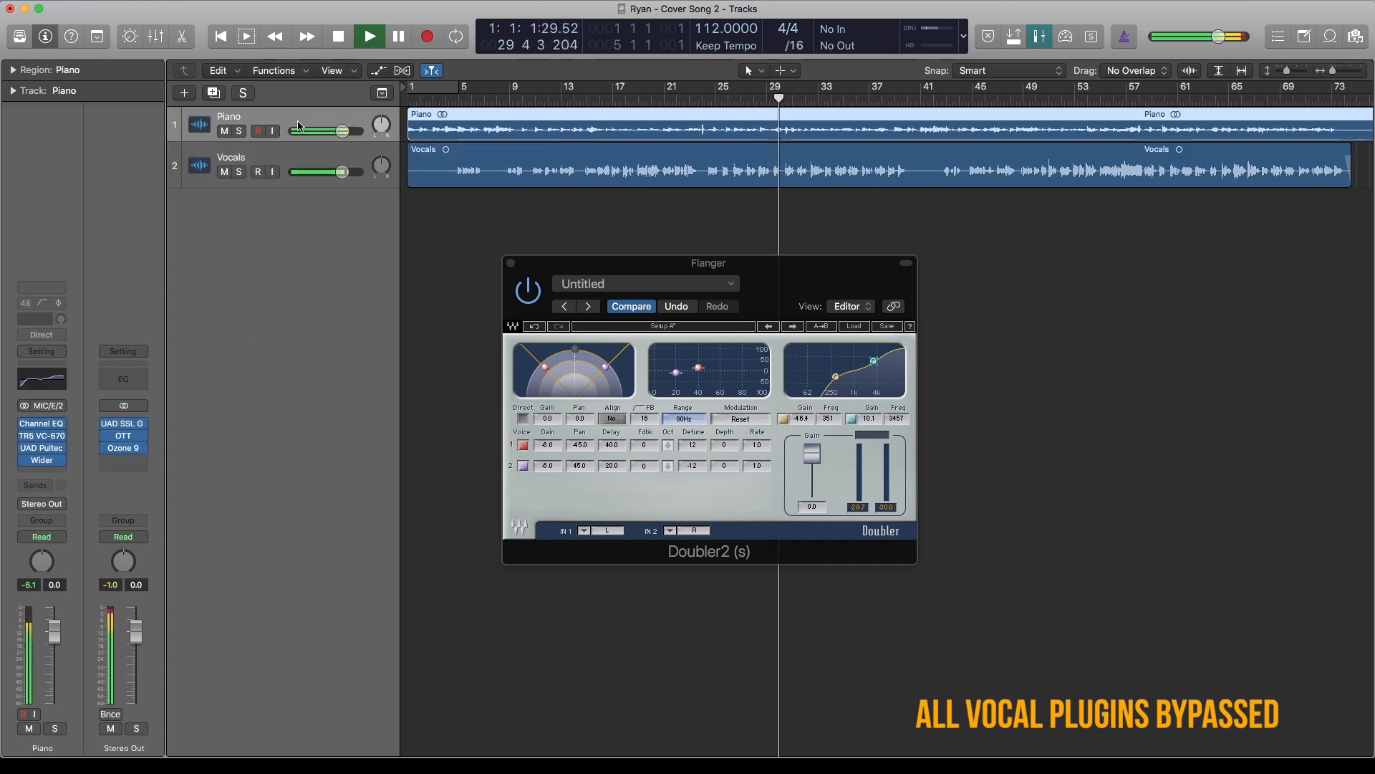
pyautogui.click(295, 149)
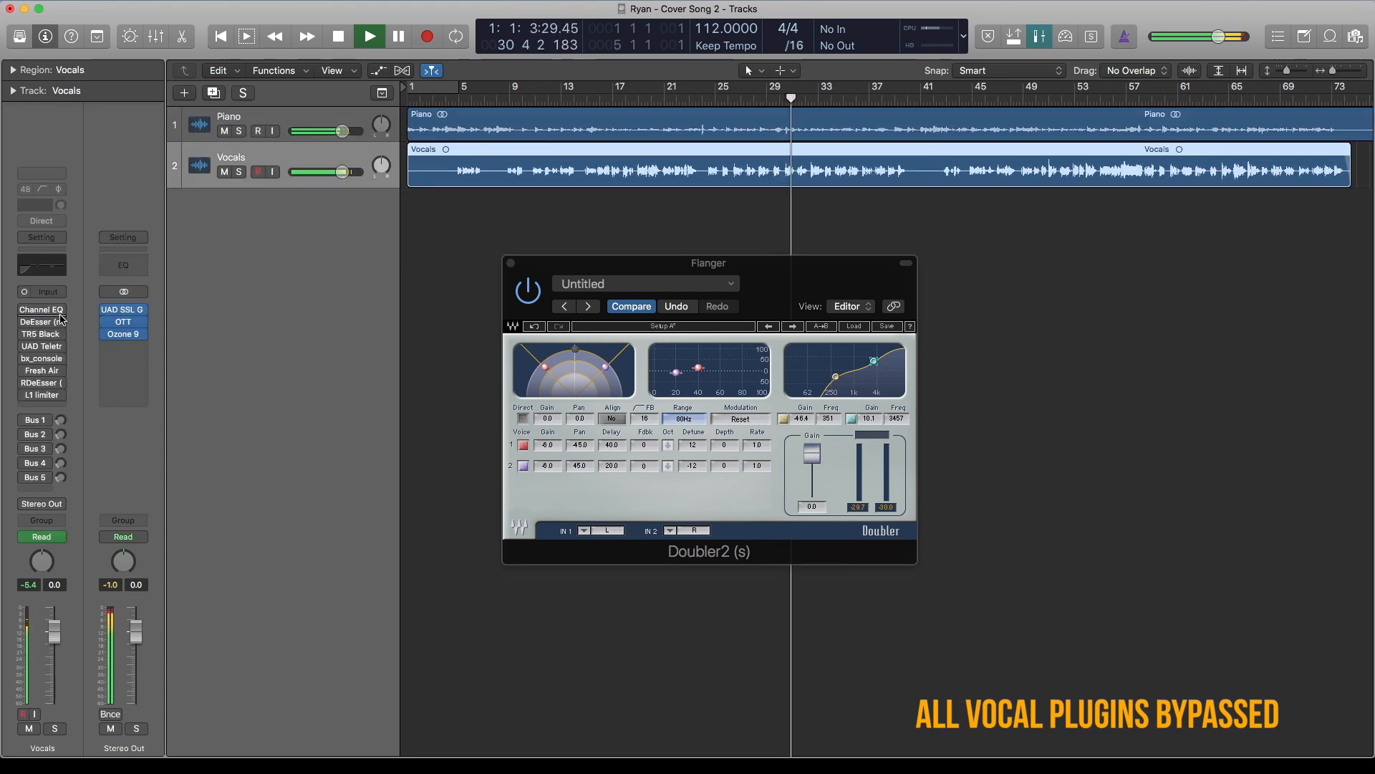
# Re-enable the Vocals insert plug-ins one at a time during playback, from Channel EQ through L1 limiter.
pyautogui.moveTo(27, 310)
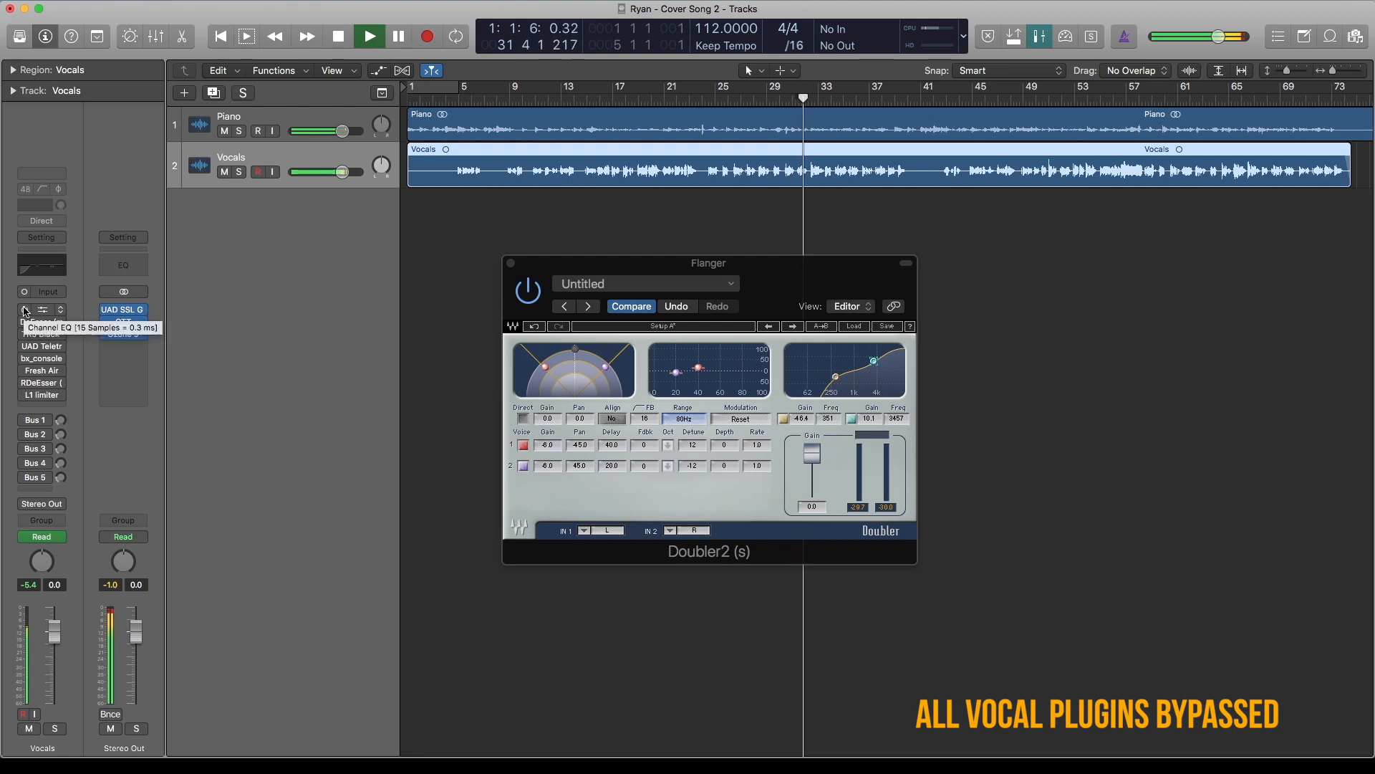
pyautogui.click(25, 310)
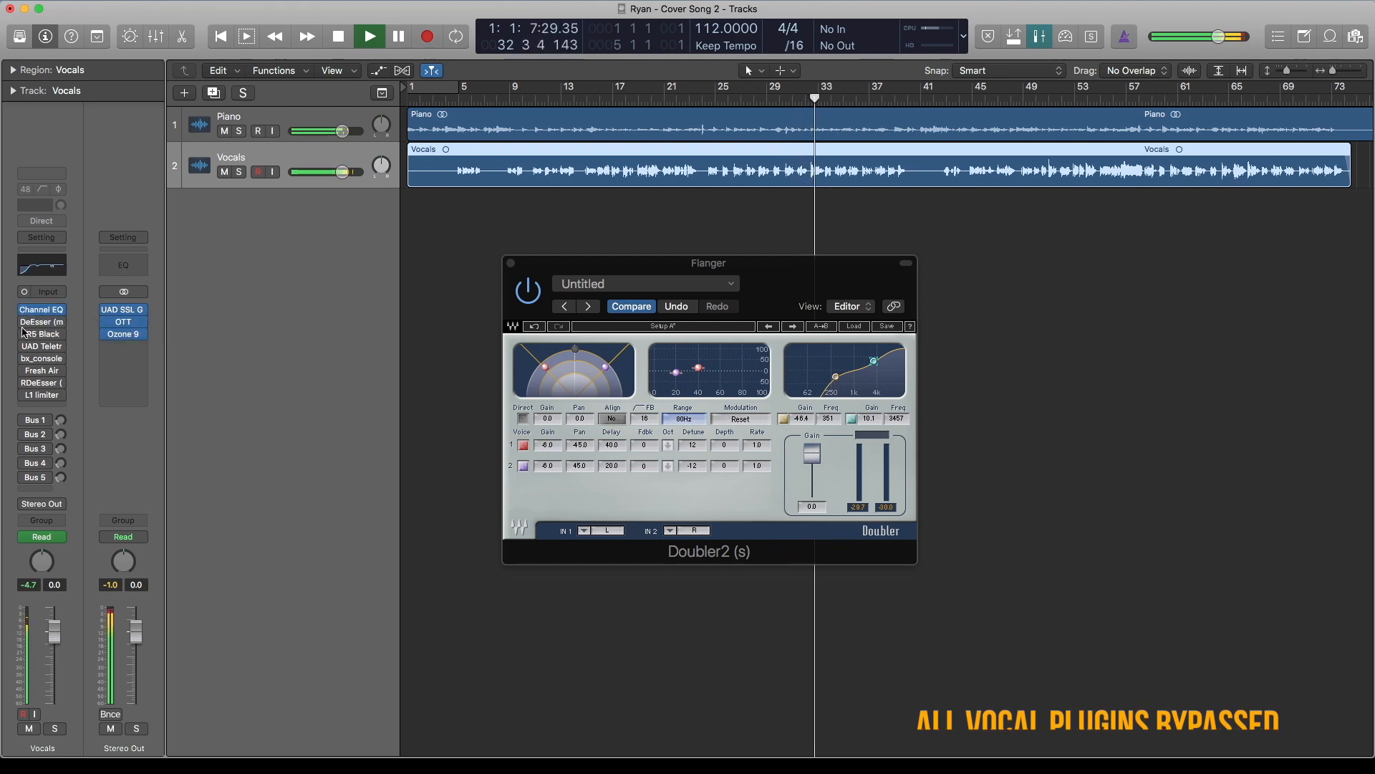
pyautogui.click(24, 321)
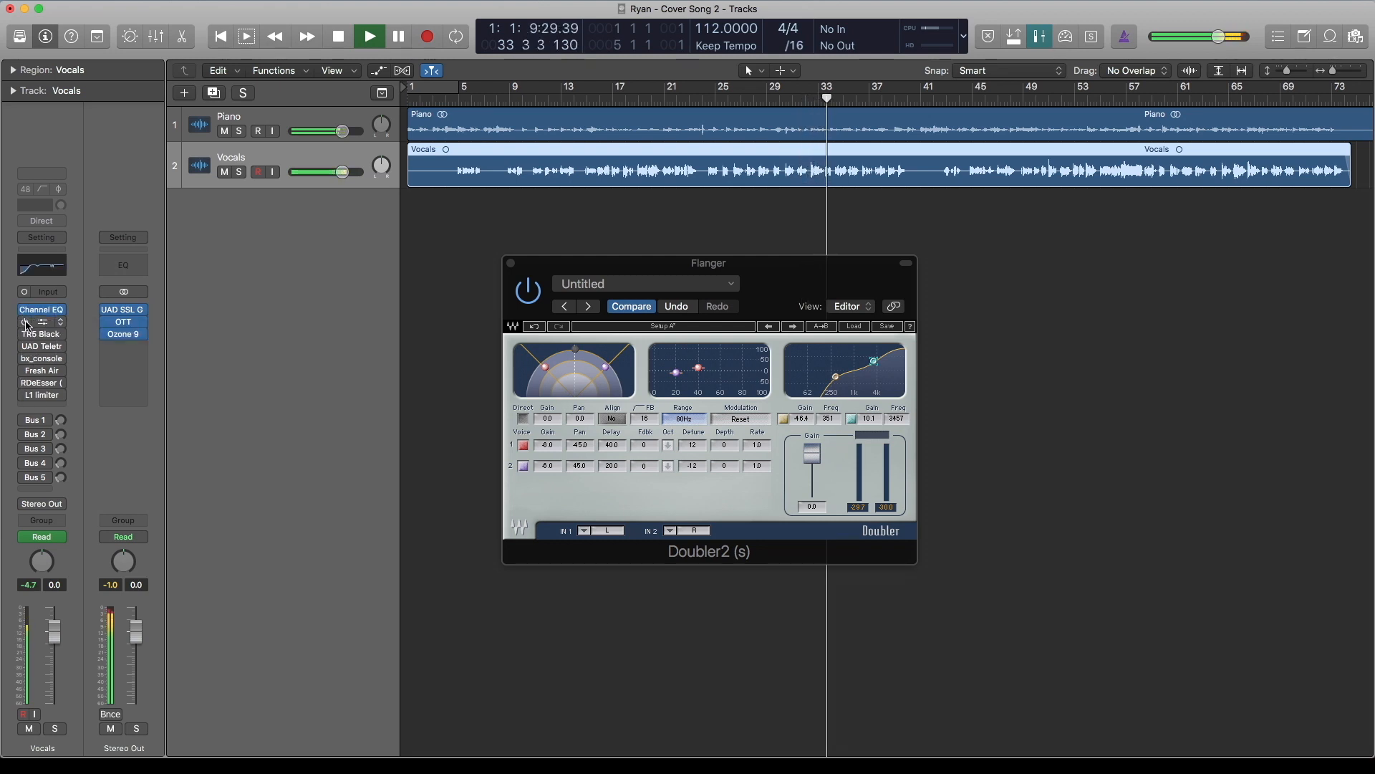
pyautogui.click(26, 337)
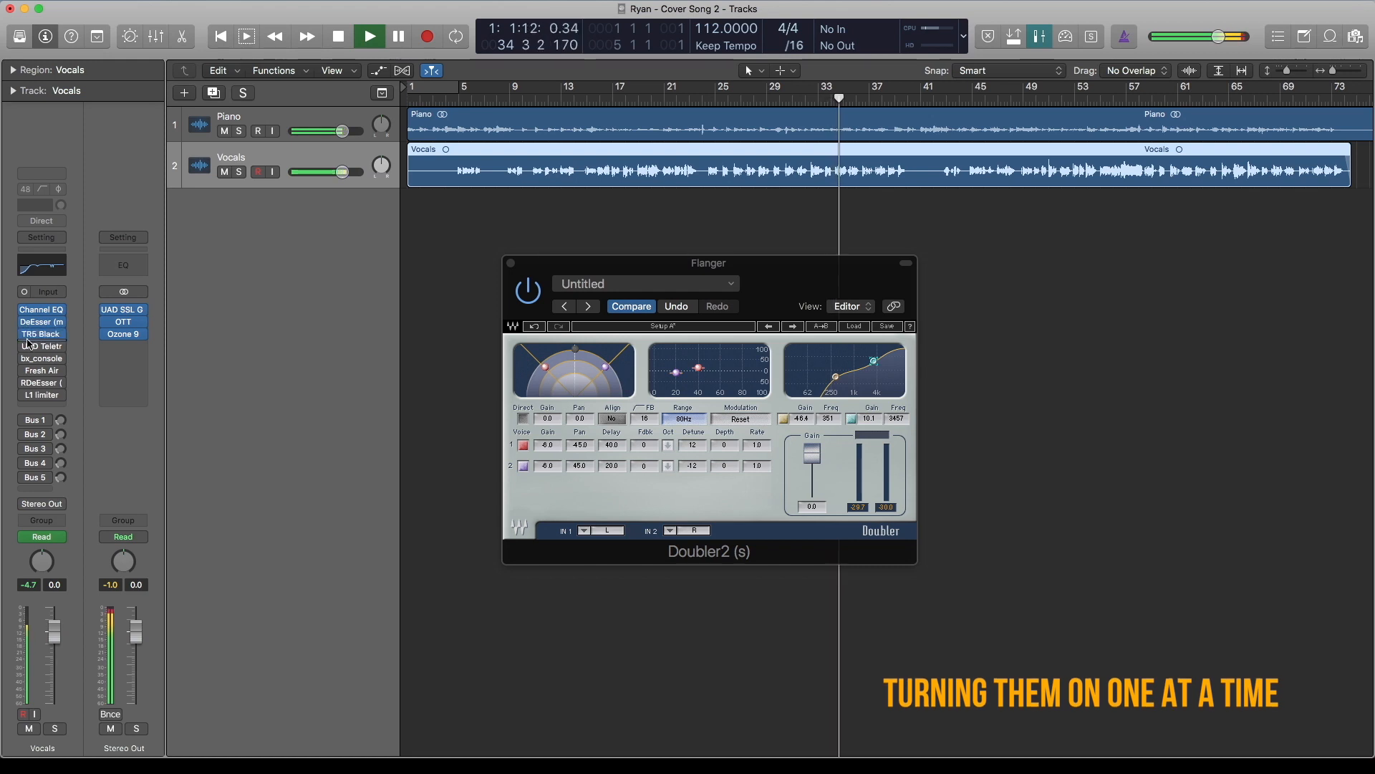
pyautogui.click(25, 346)
pyautogui.click(26, 358)
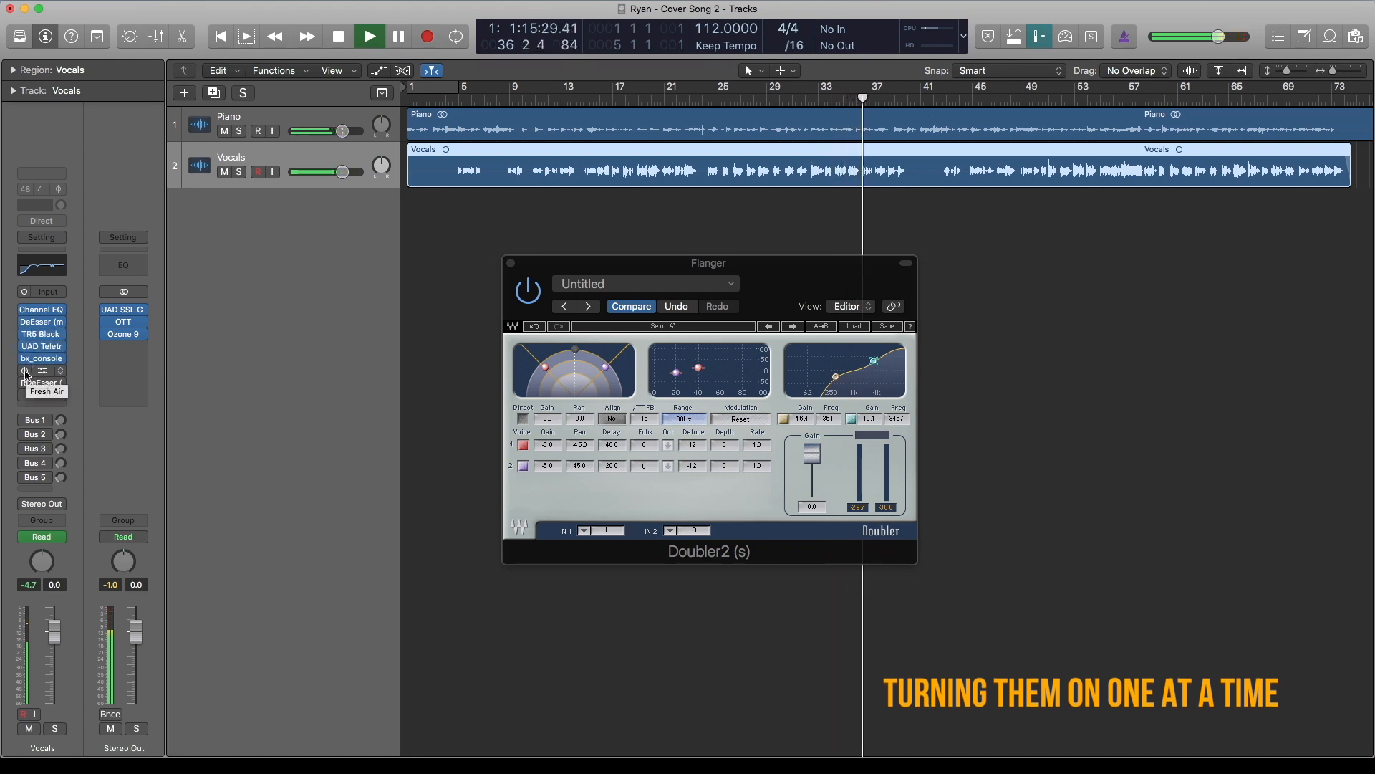
pyautogui.click(25, 370)
pyautogui.click(26, 384)
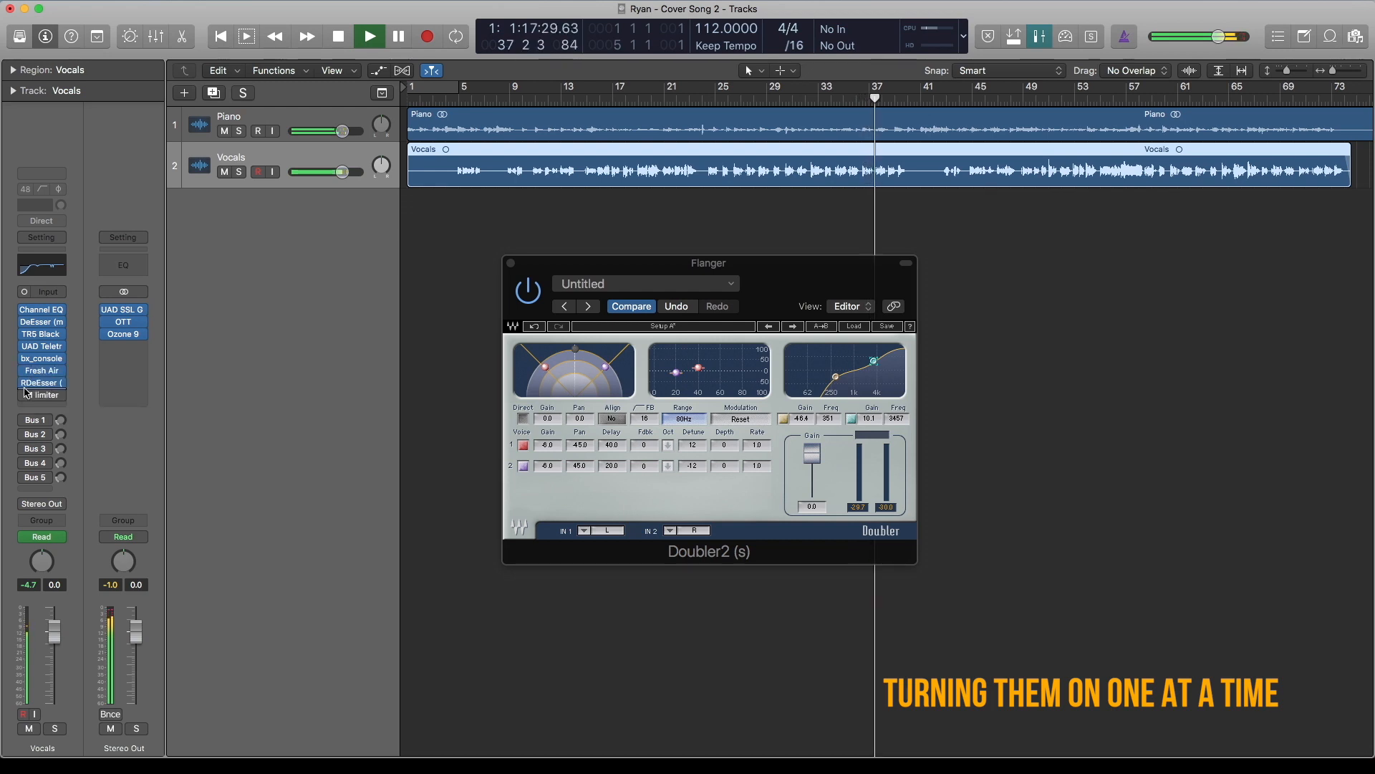
pyautogui.click(26, 394)
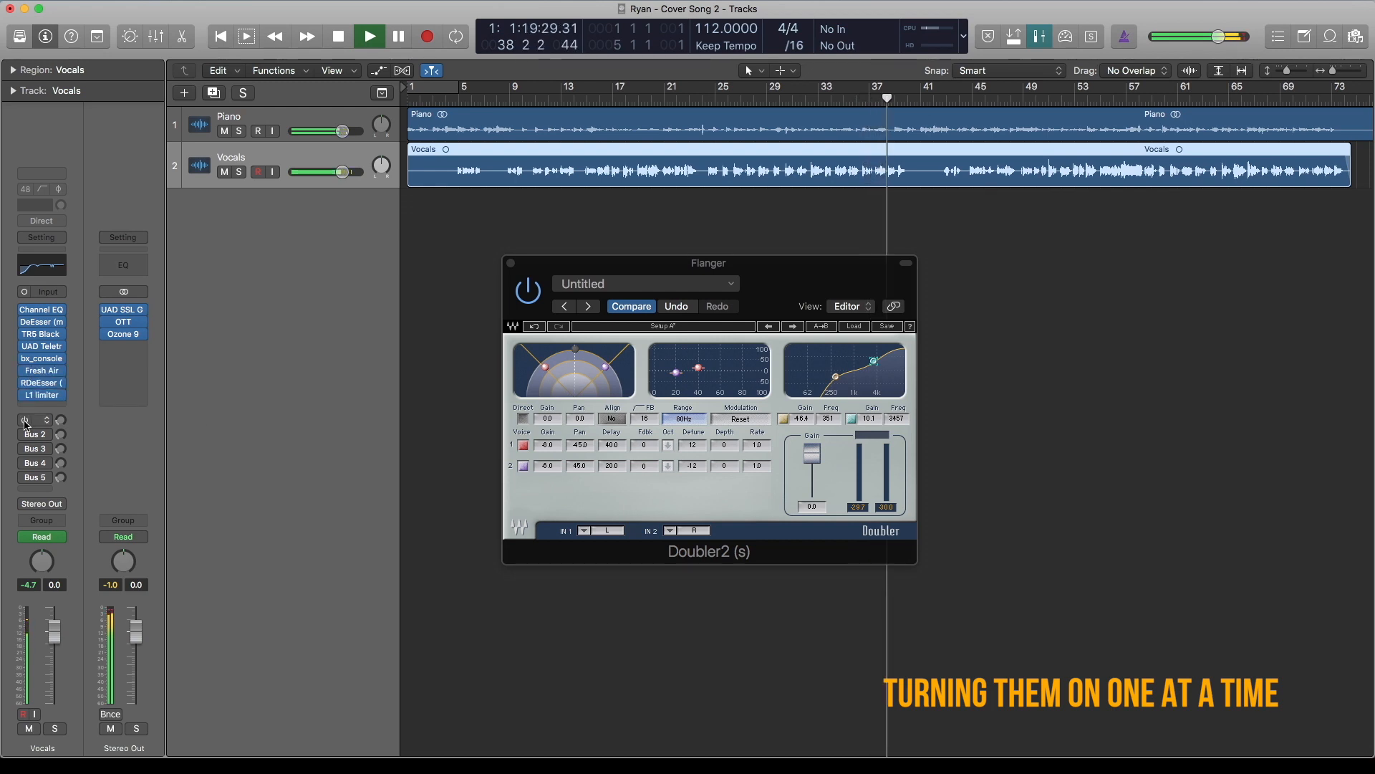
# Re-enable the Vocals sends one at a time during playback, from Bus 1 through Bus 5.
pyautogui.click(26, 421)
pyautogui.click(26, 434)
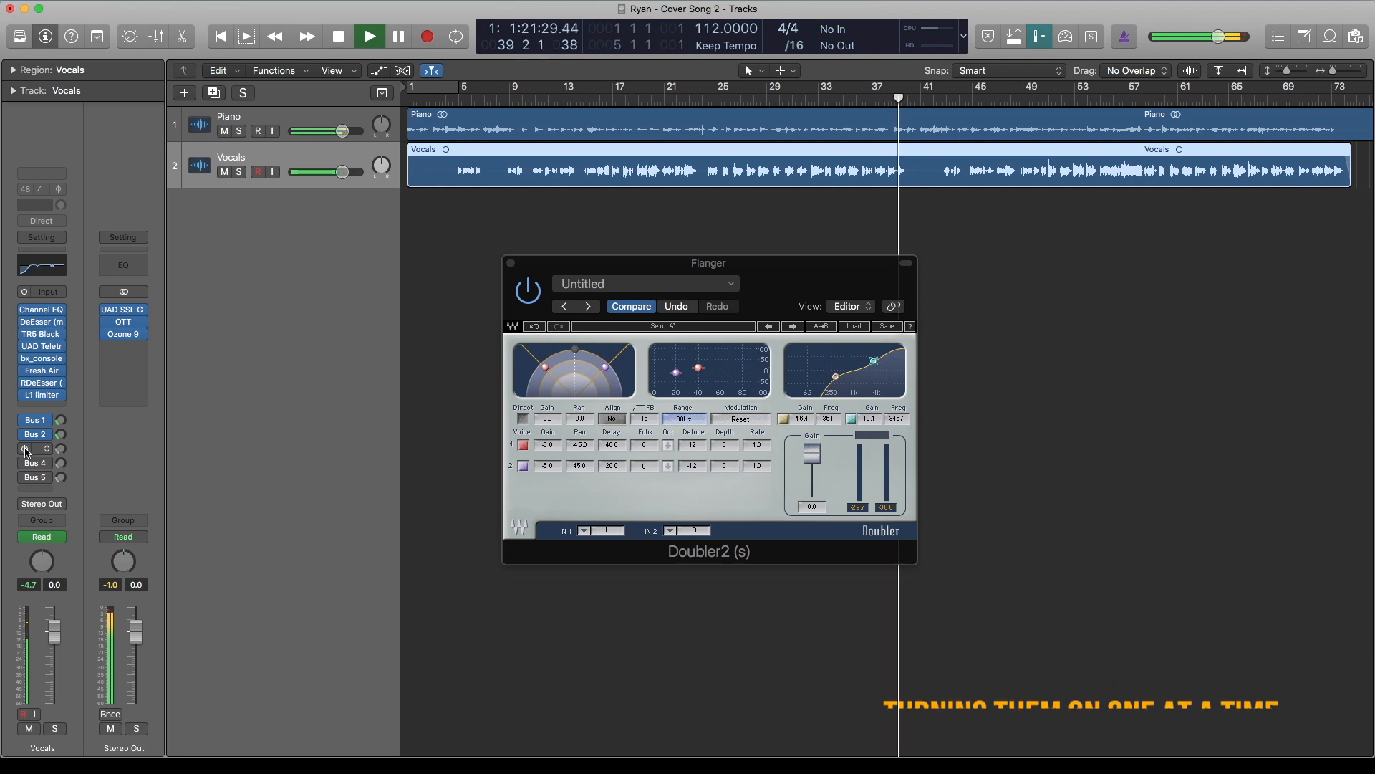
pyautogui.click(26, 449)
pyautogui.click(26, 464)
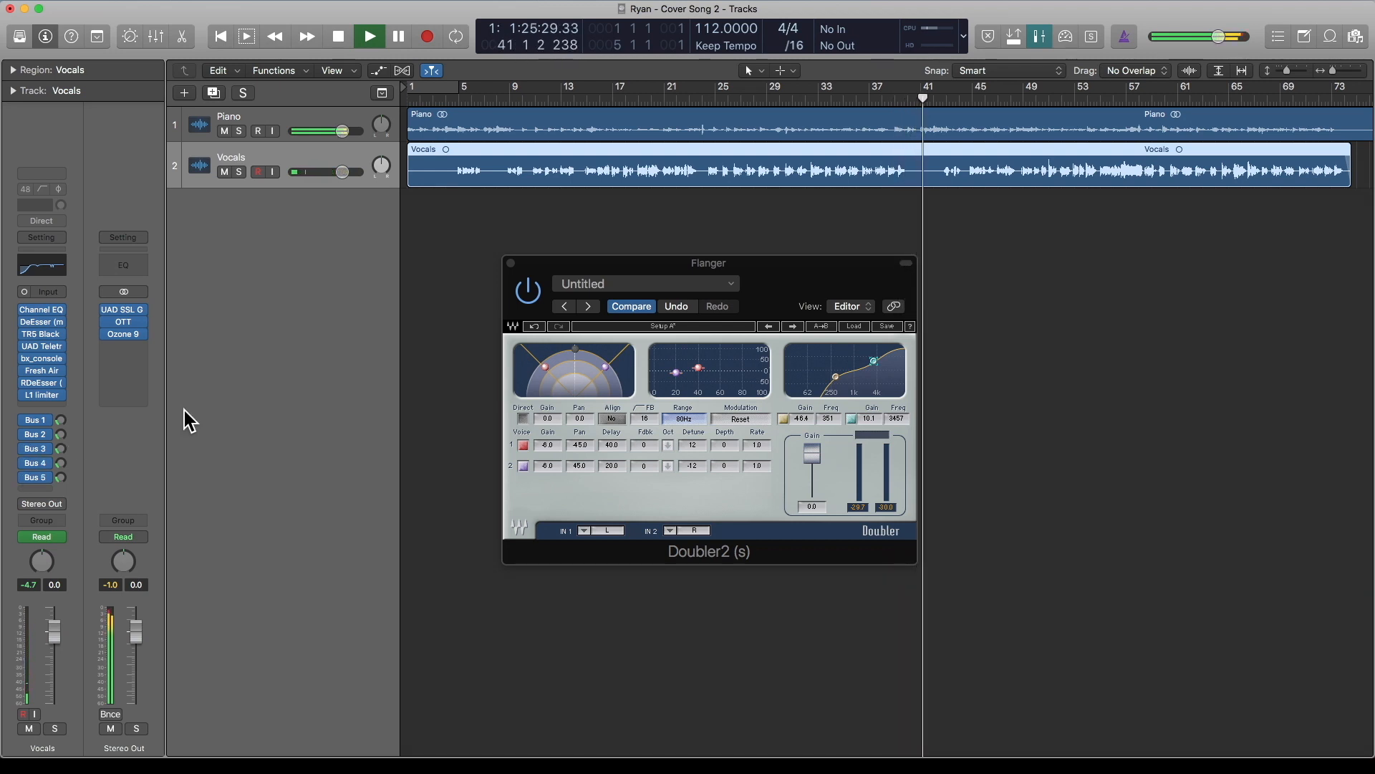
# Close the Flanger channel's Doubler2 window and open the Fresh Air plug-in on the Vocals track during playback.
pyautogui.click(511, 265)
pyautogui.click(46, 373)
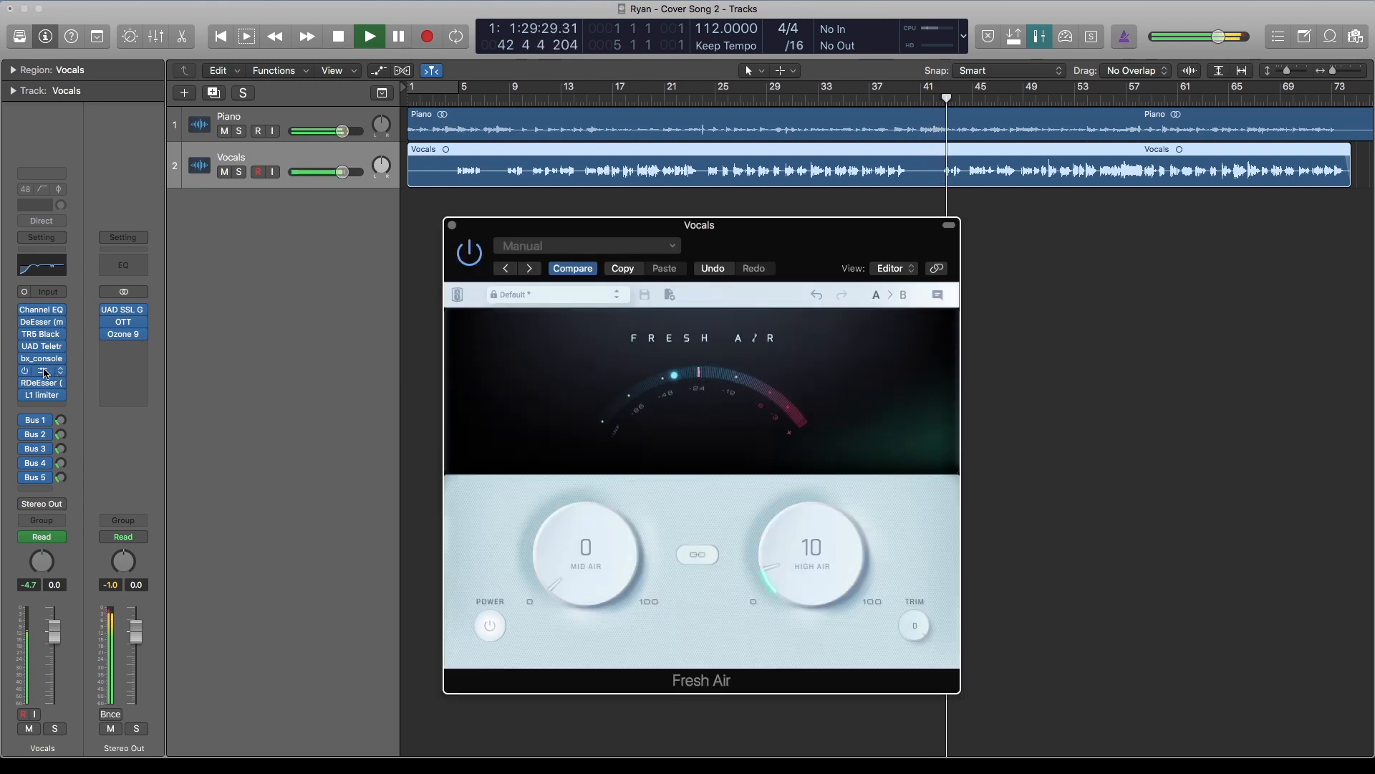
pyautogui.moveTo(749, 229); pyautogui.dragTo(742, 219)
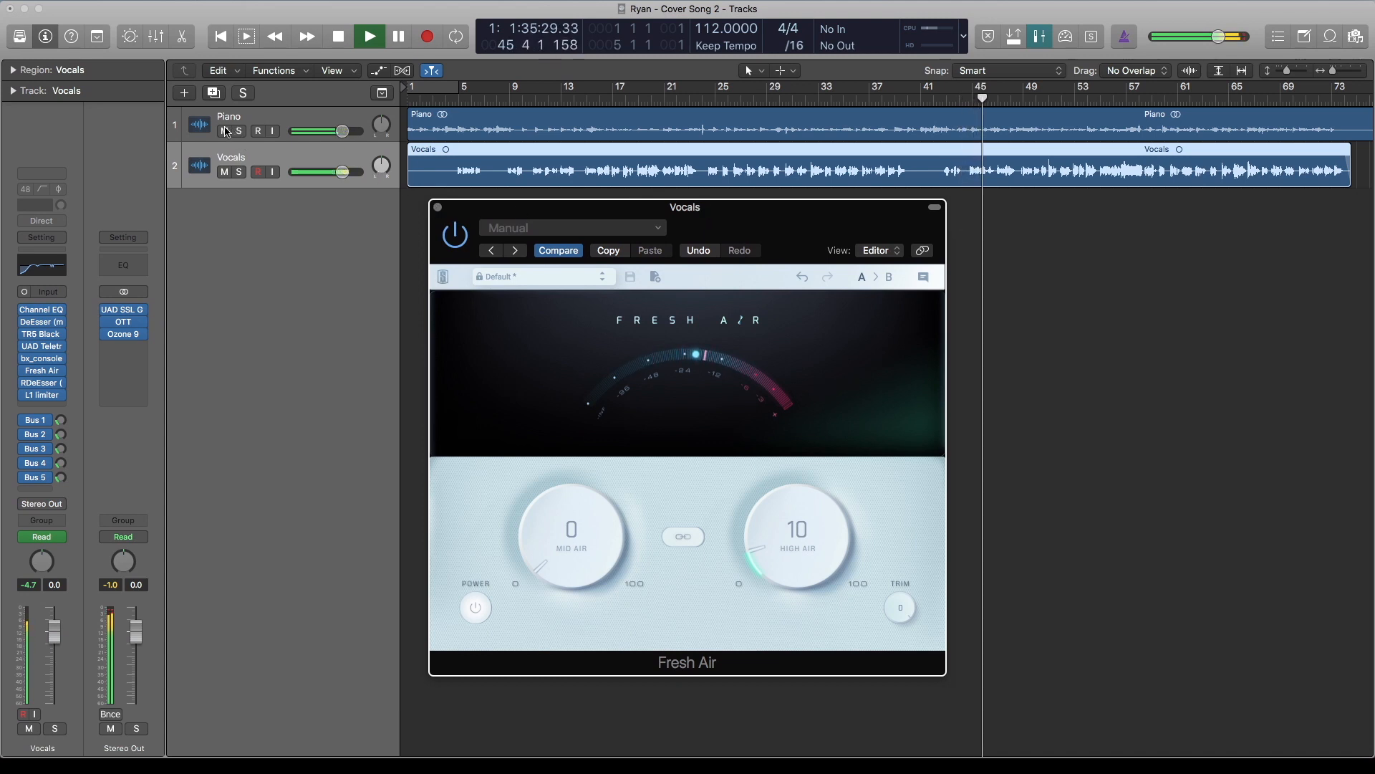
# Mute the Piano track and compare the vocal alone with all Vocals inserts and sends bypassed and re-enabled.
pyautogui.click(225, 131)
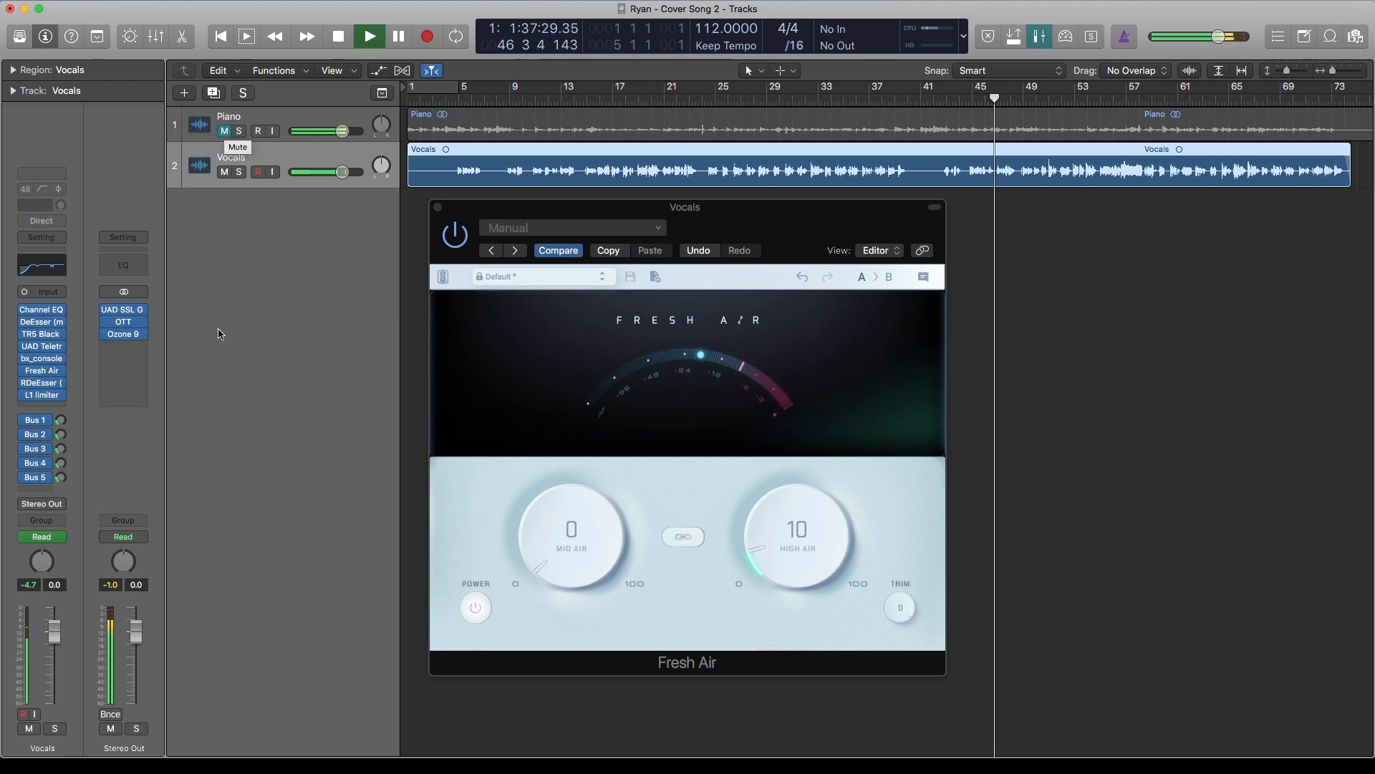
pyautogui.moveTo(24, 313)
pyautogui.moveTo(24, 312); pyautogui.dragTo(24, 476)
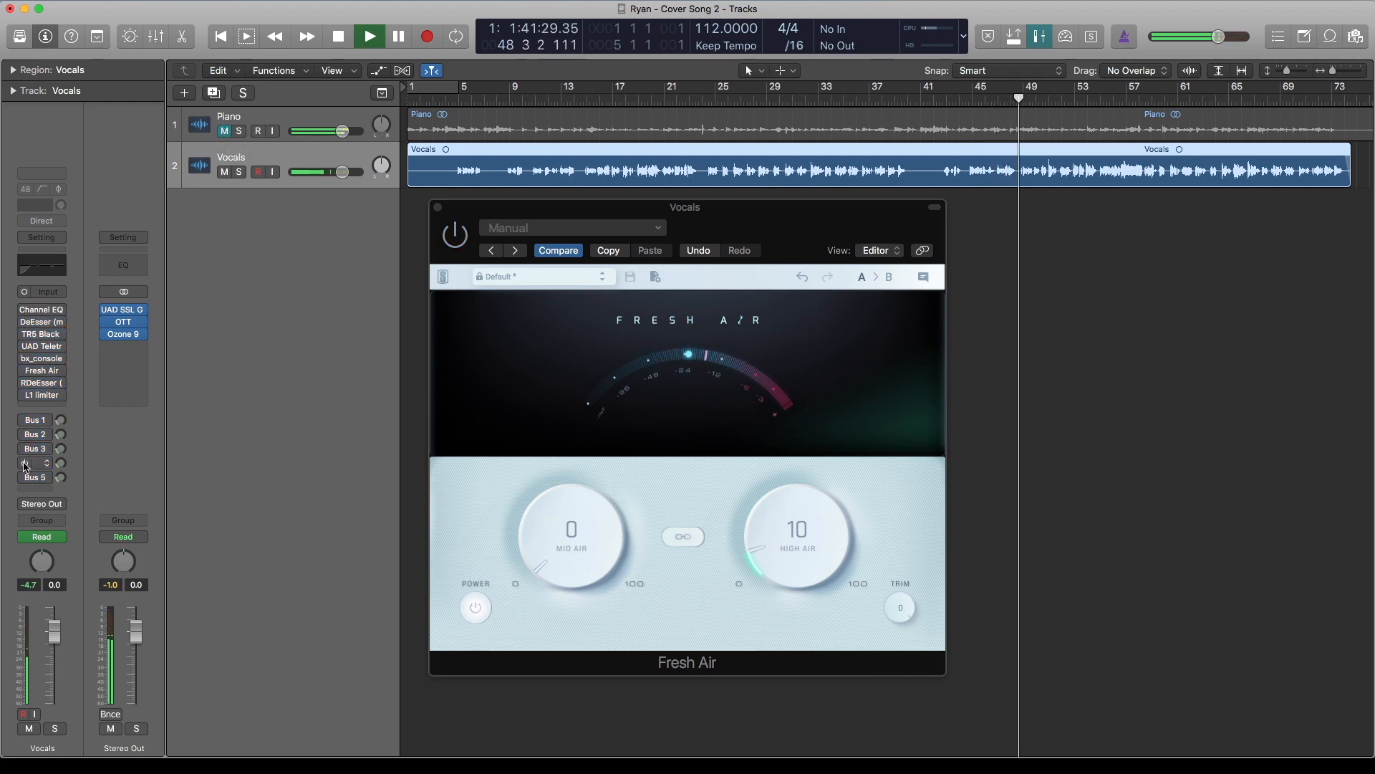
pyautogui.moveTo(26, 315)
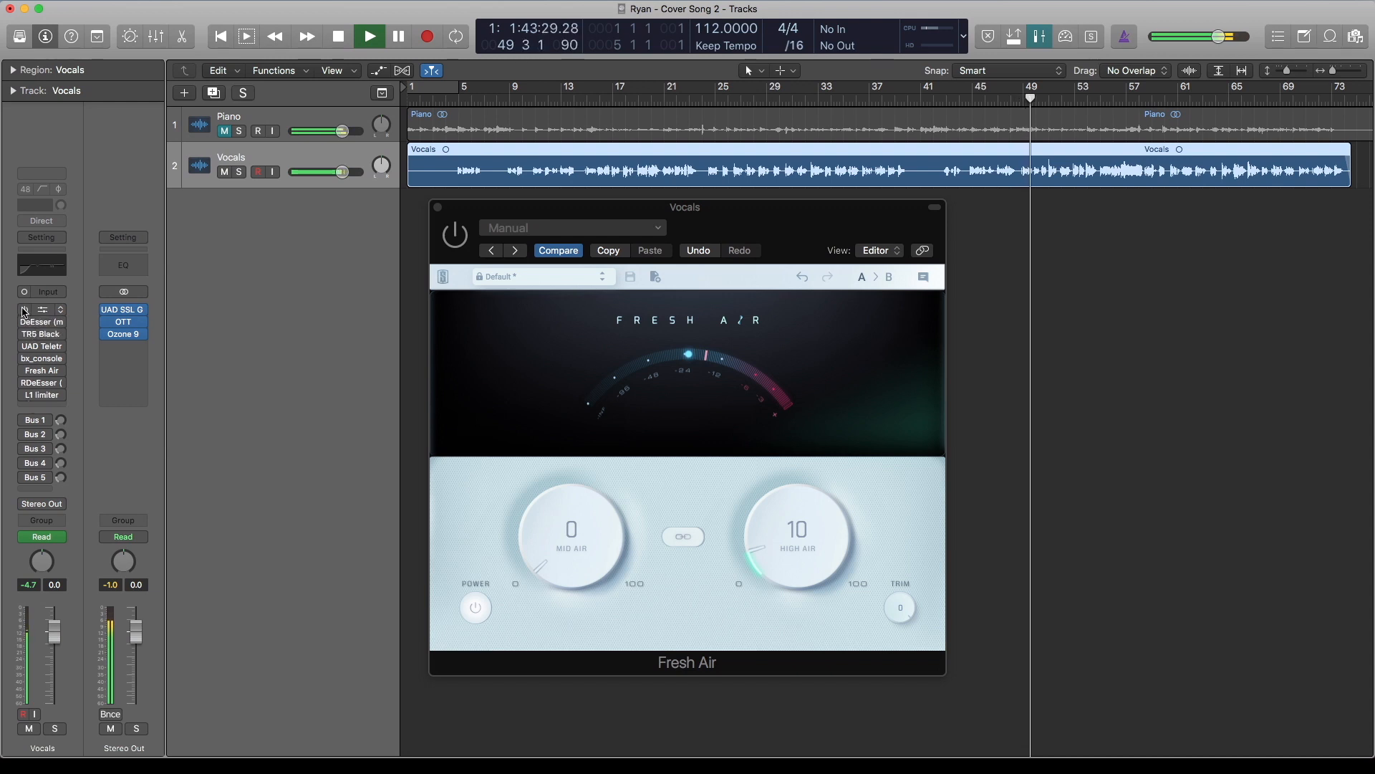
pyautogui.moveTo(24, 311); pyautogui.dragTo(20, 480)
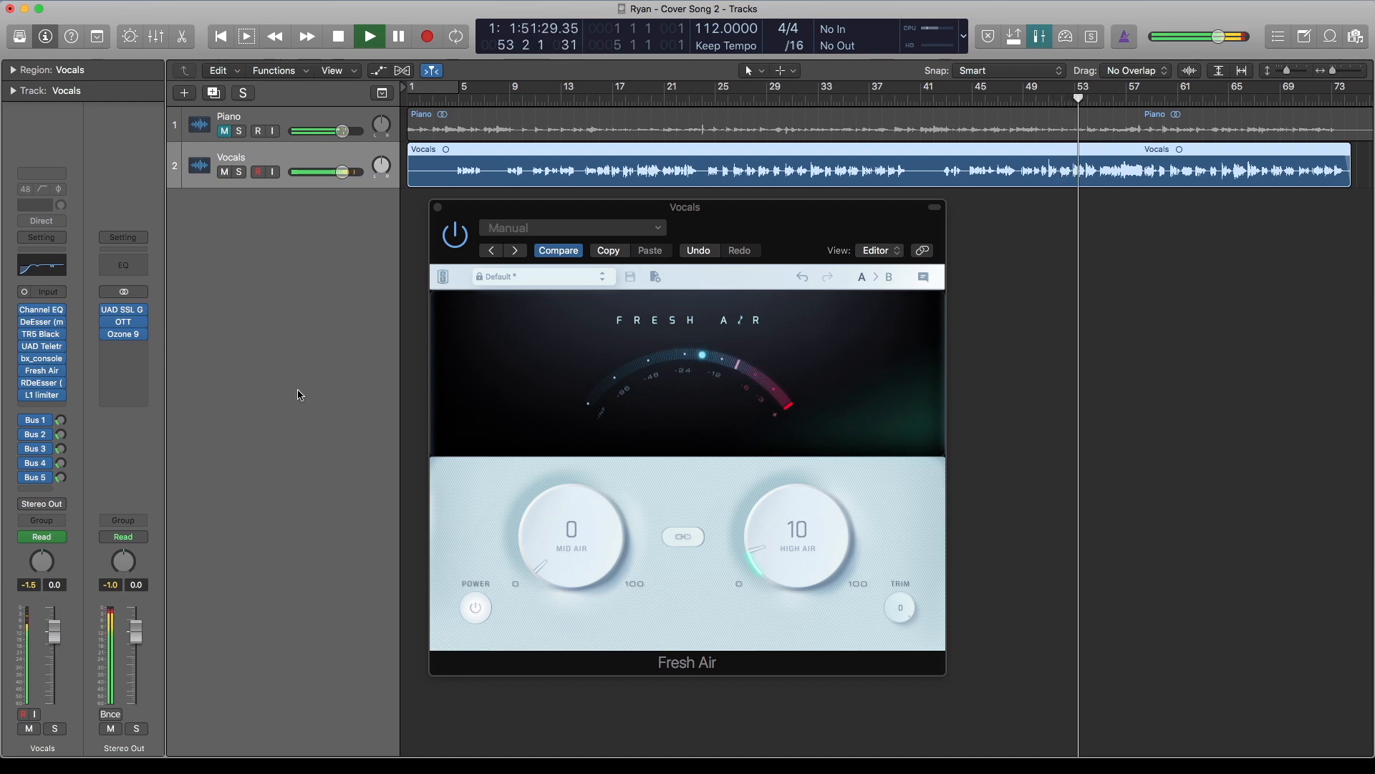
# Close the Fresh Air window, unmute the Piano track to hear the full mix, and stop playback.
pyautogui.click(438, 208)
pyautogui.click(225, 132)
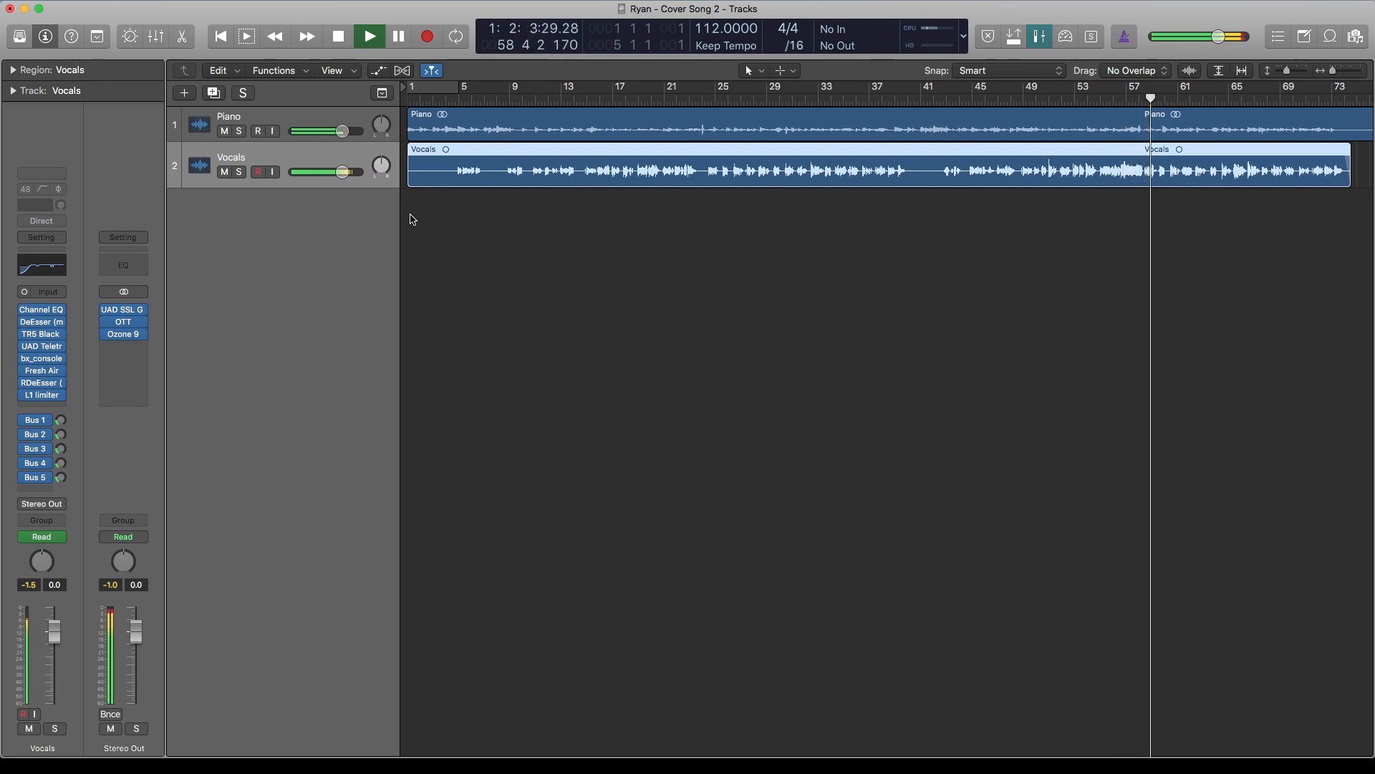
pyautogui.press('space')
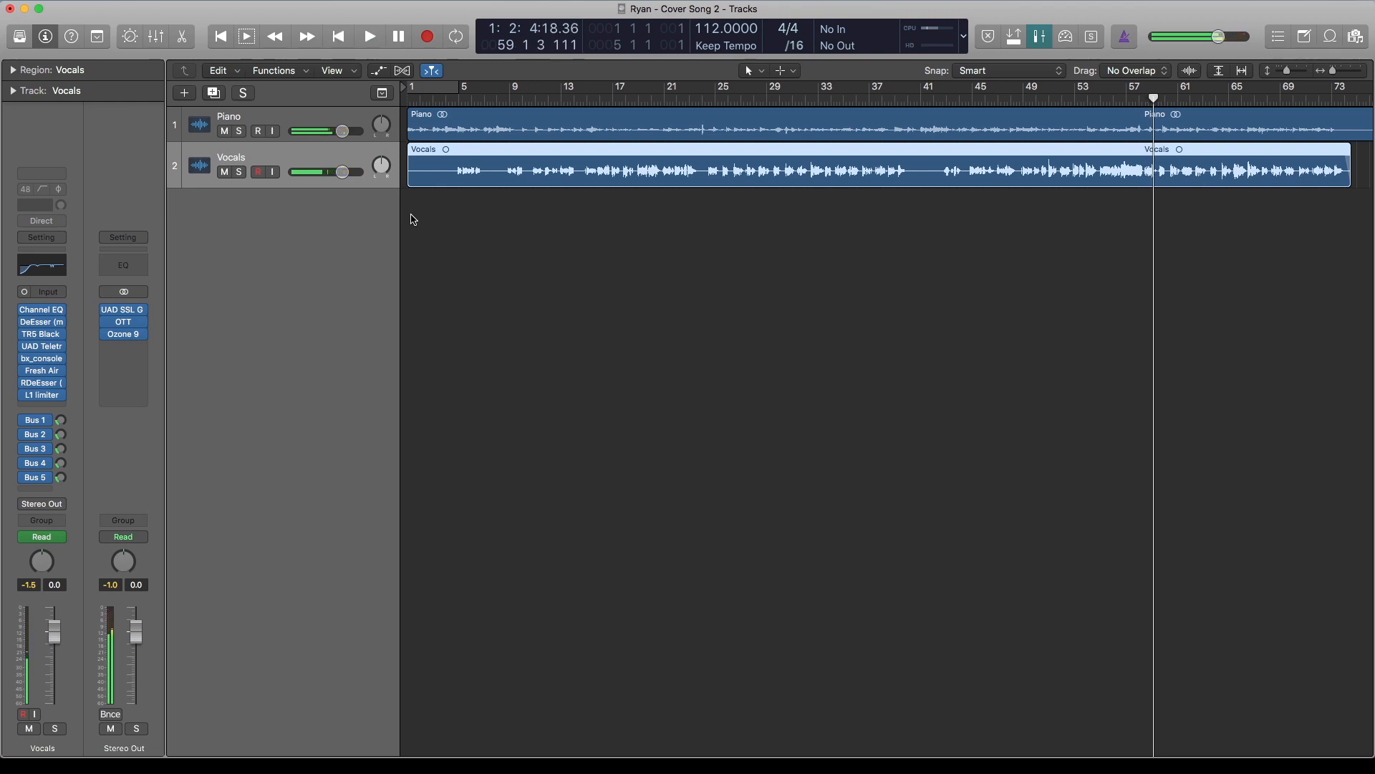